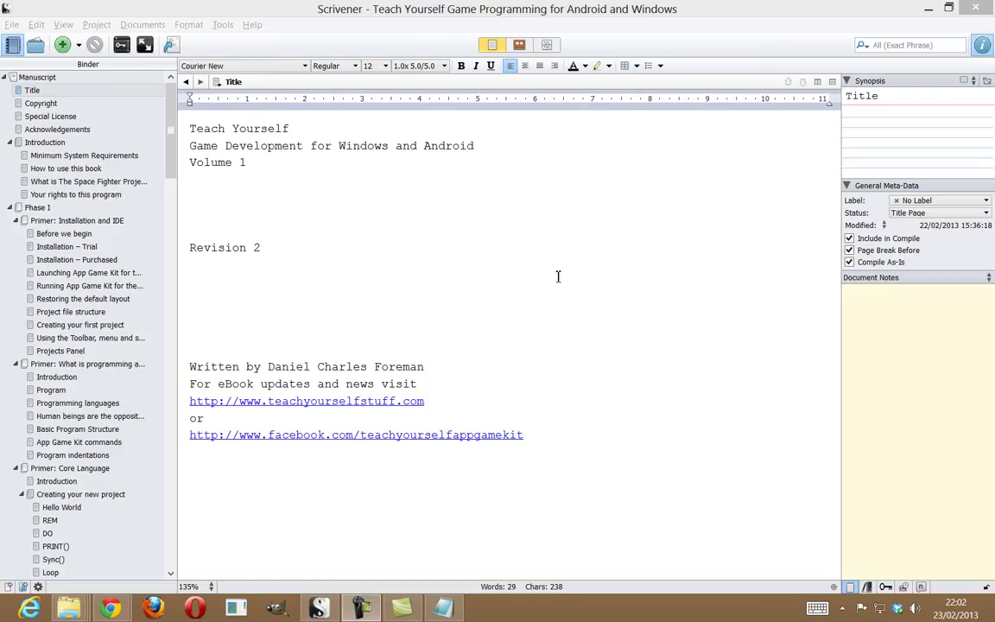
Step: Focus the Title page text and scroll the Binder of the game programming book project
{"action": "left_click", "coordinate": [542, 254]}
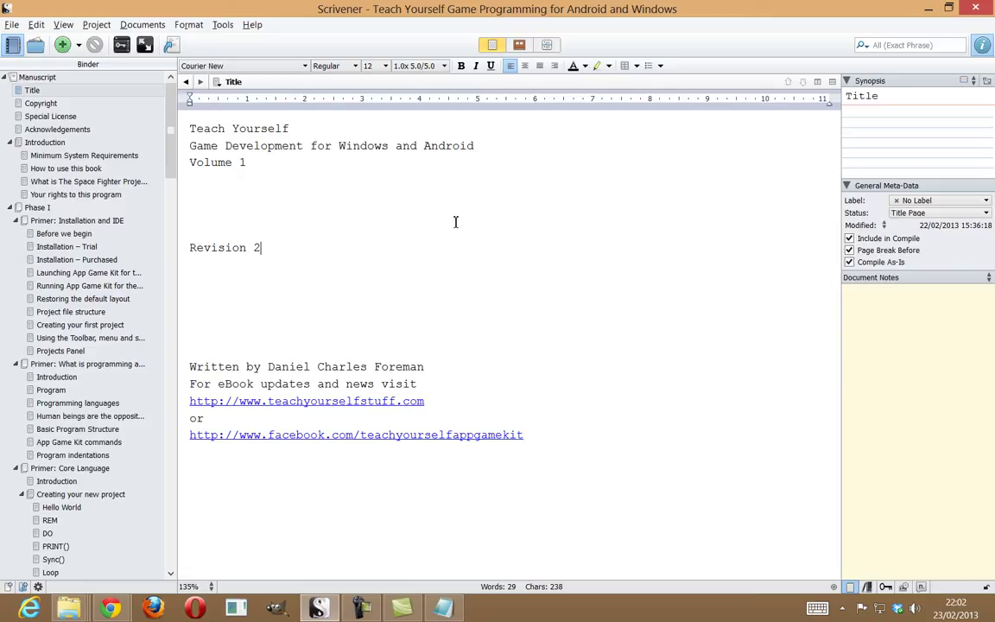
{"action": "mouse_move", "coordinate": [166, 128]}
{"action": "left_mouse_down"}
{"action": "mouse_move", "coordinate": [175, 522]}
{"action": "mouse_move", "coordinate": [172, 99]}
{"action": "mouse_move", "coordinate": [170, 109]}
{"action": "left_mouse_up"}
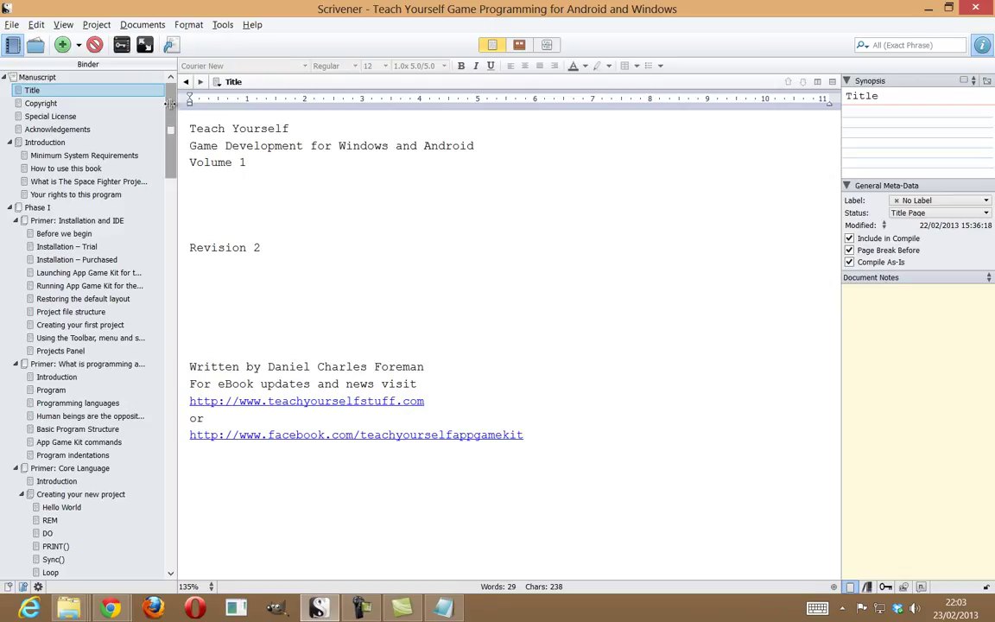
{"action": "left_click", "coordinate": [391, 231]}
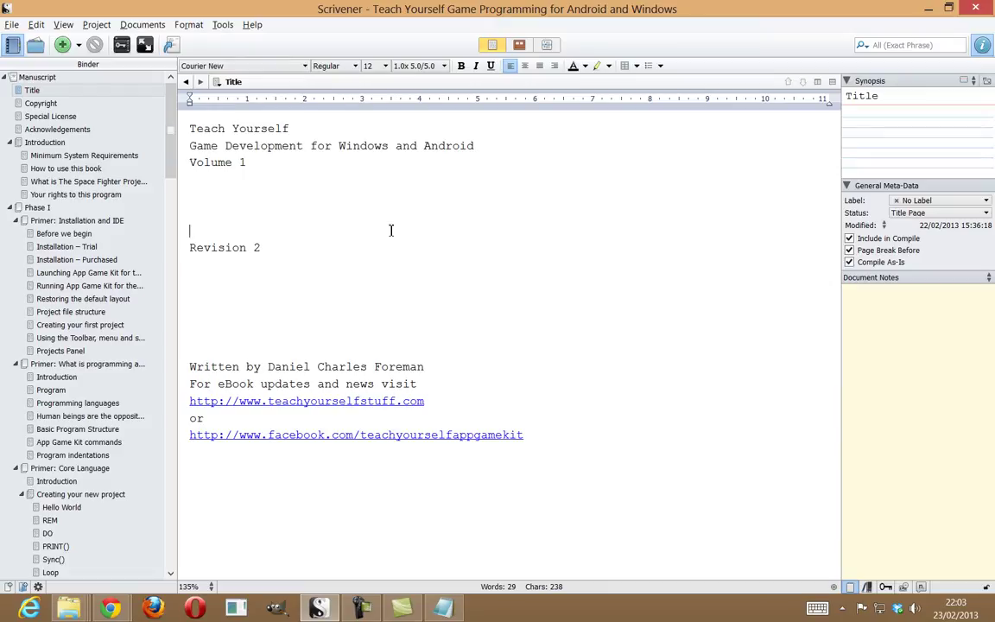
Step: Open File > Compile and show the Contents list for the Word Document (.doc) output
{"action": "left_click", "coordinate": [12, 26]}
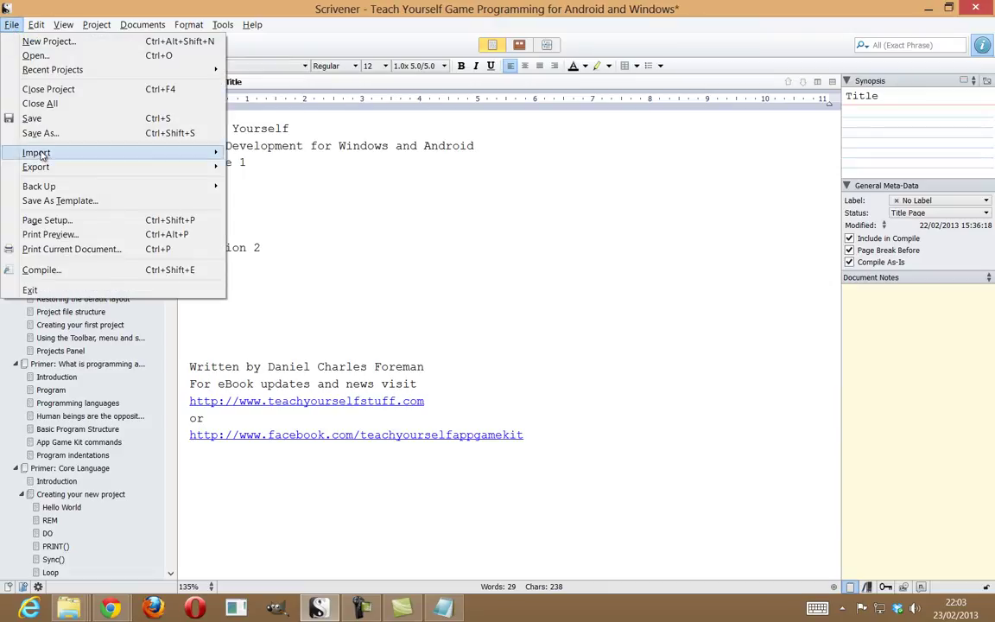
{"action": "left_click", "coordinate": [95, 272]}
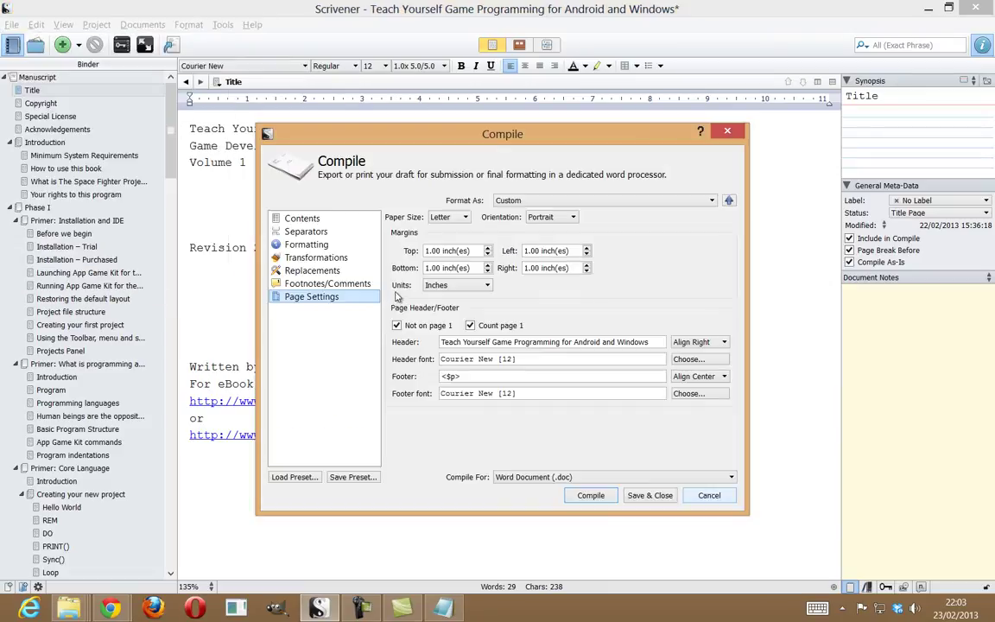
{"action": "left_click", "coordinate": [327, 221]}
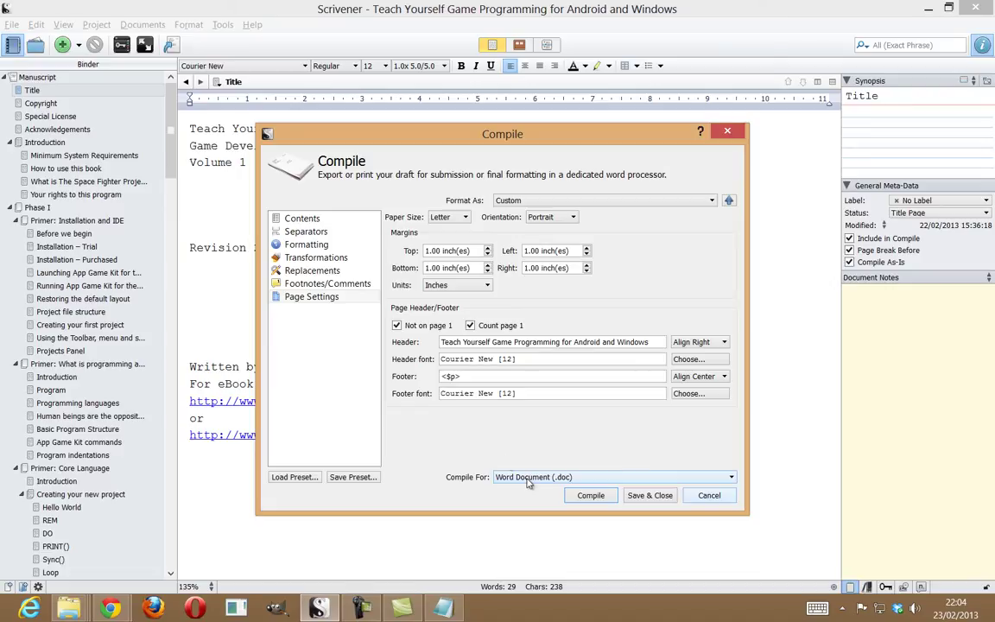
{"action": "left_click", "coordinate": [326, 221]}
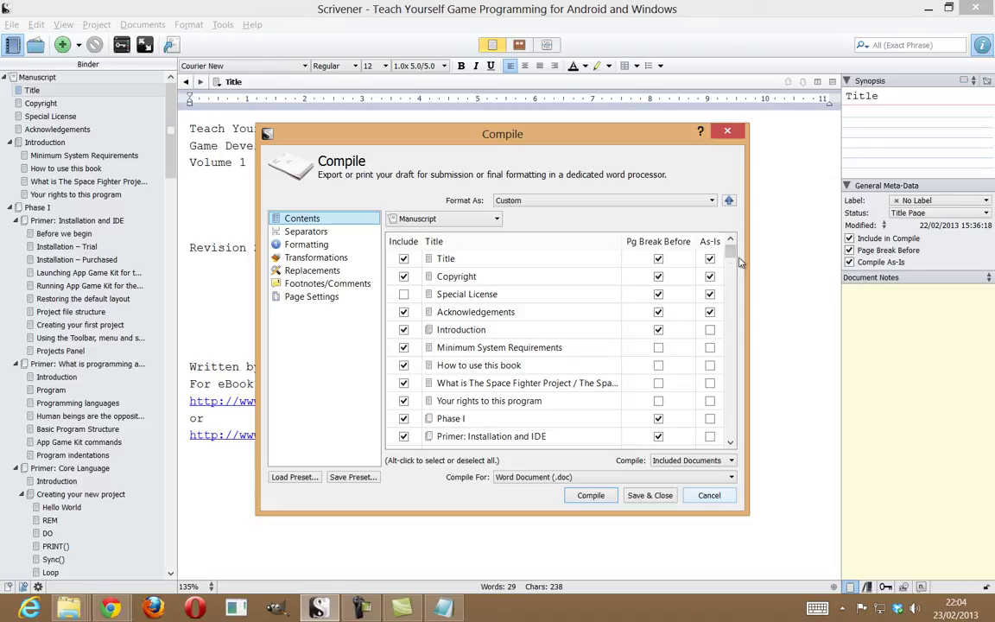
{"action": "left_click_drag", "start_coordinate": [731, 250], "coordinate": [731, 299]}
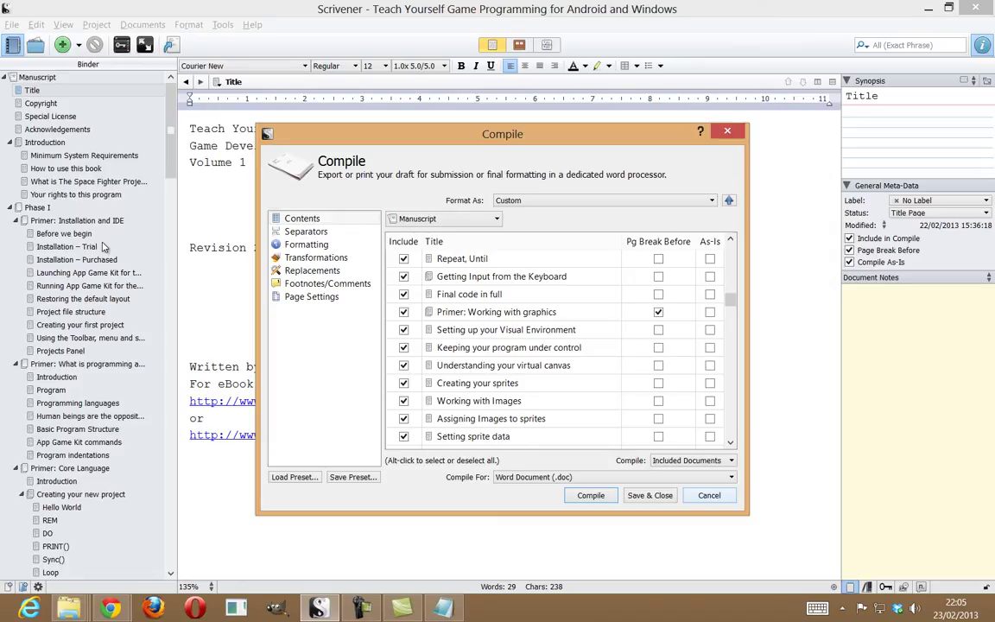
Step: Show the Formatting settings and preview the Level 1 and Level 2 heading styles
{"action": "left_click", "coordinate": [307, 246]}
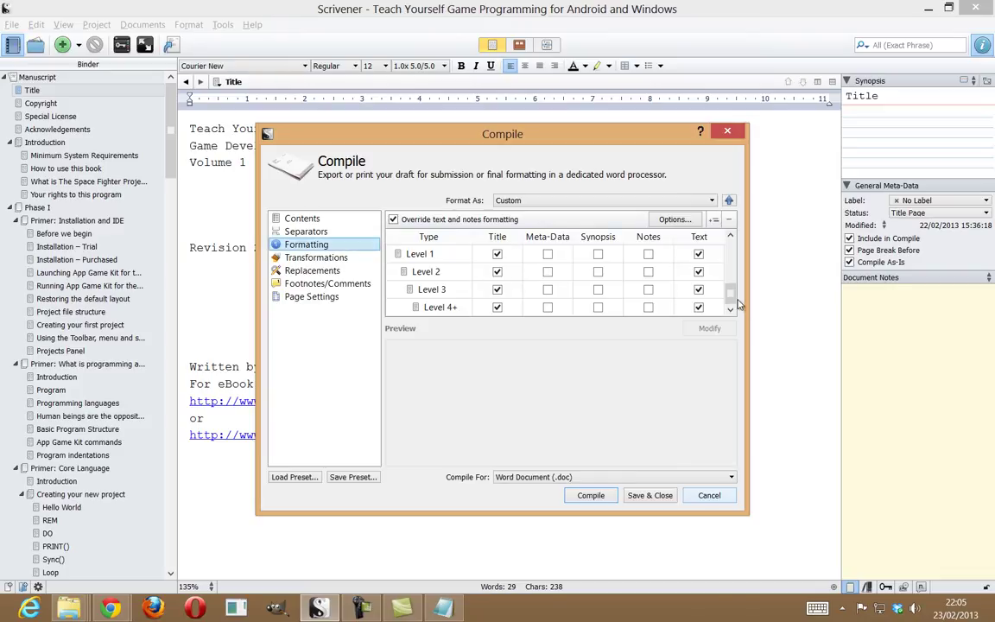
{"action": "scroll", "coordinate": [731, 278], "scroll_direction": "up", "scroll_amount": 3}
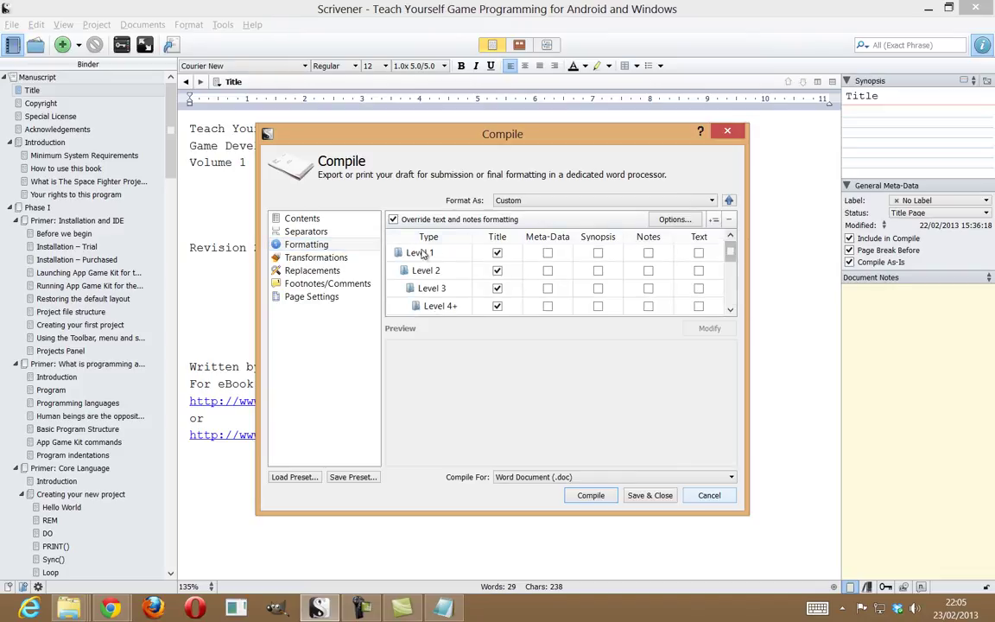
{"action": "left_click", "coordinate": [424, 252]}
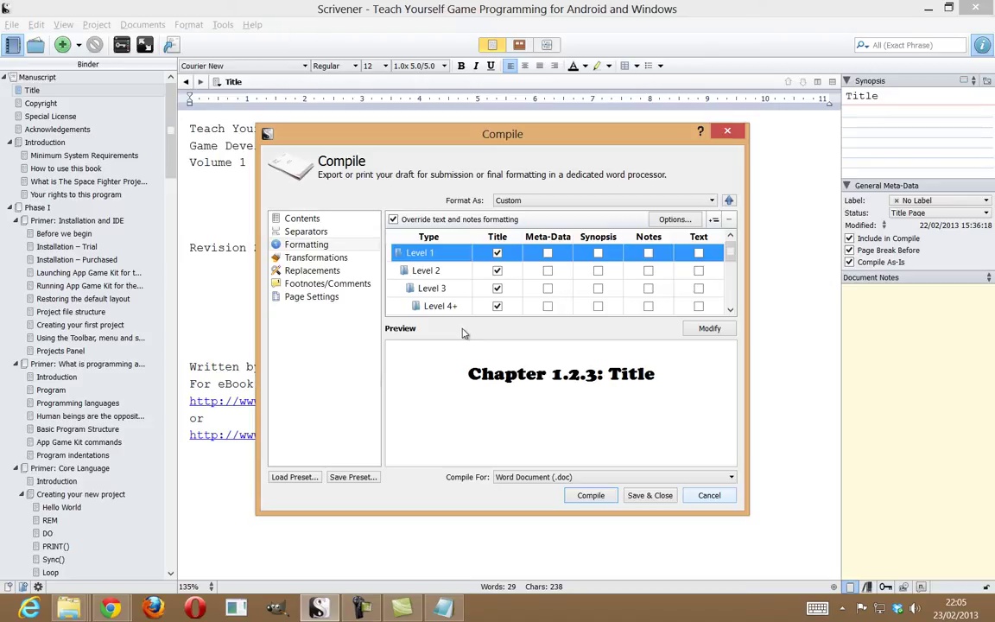
{"action": "mouse_move", "coordinate": [730, 253]}
{"action": "left_mouse_down"}
{"action": "mouse_move", "coordinate": [738, 300]}
{"action": "mouse_move", "coordinate": [734, 269]}
{"action": "left_mouse_up"}
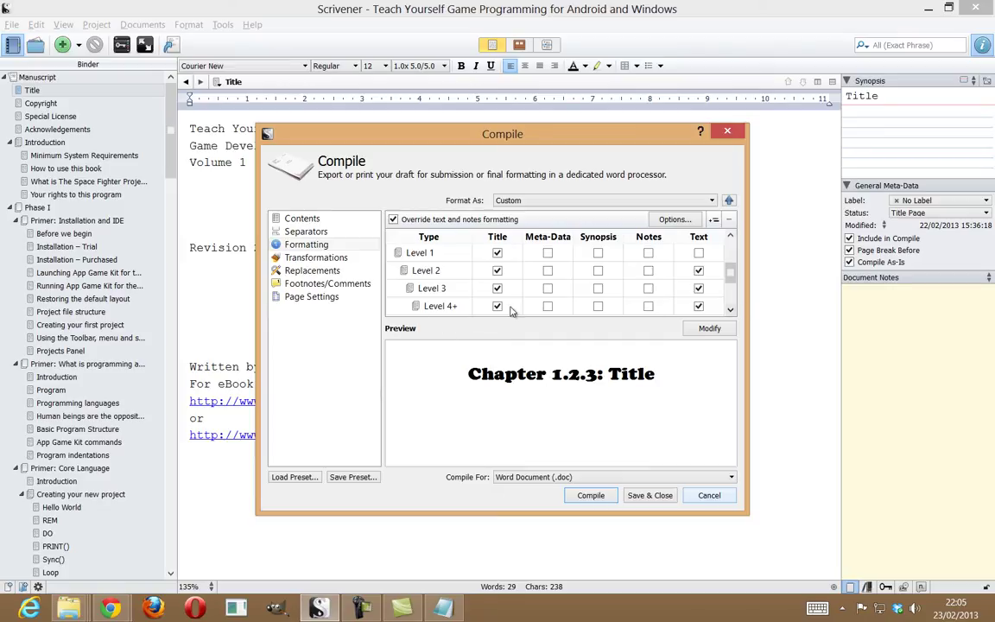
{"action": "left_click", "coordinate": [450, 273]}
{"action": "left_click", "coordinate": [402, 250]}
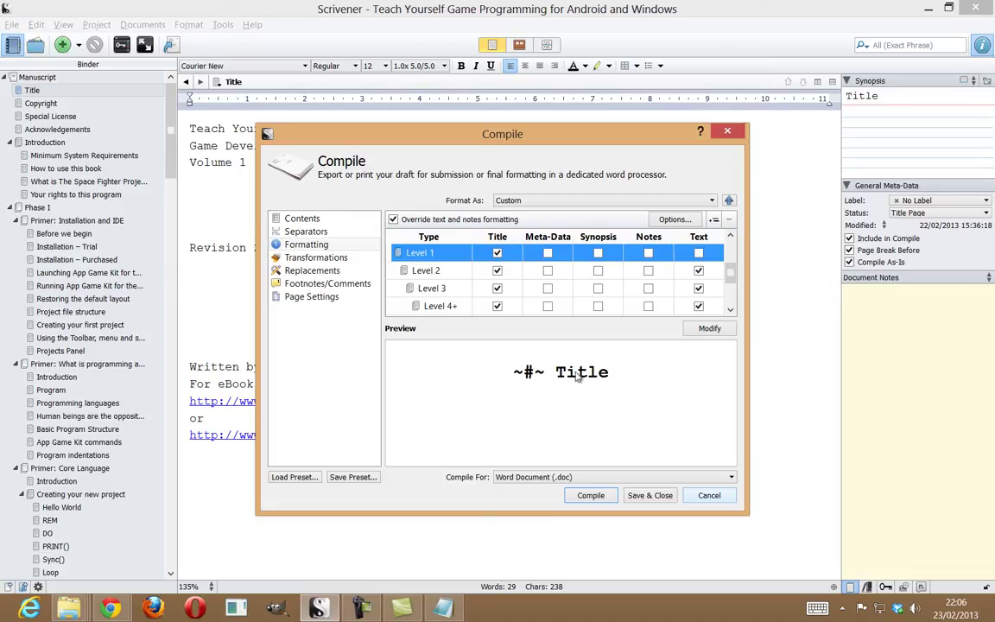
{"action": "left_click", "coordinate": [441, 273]}
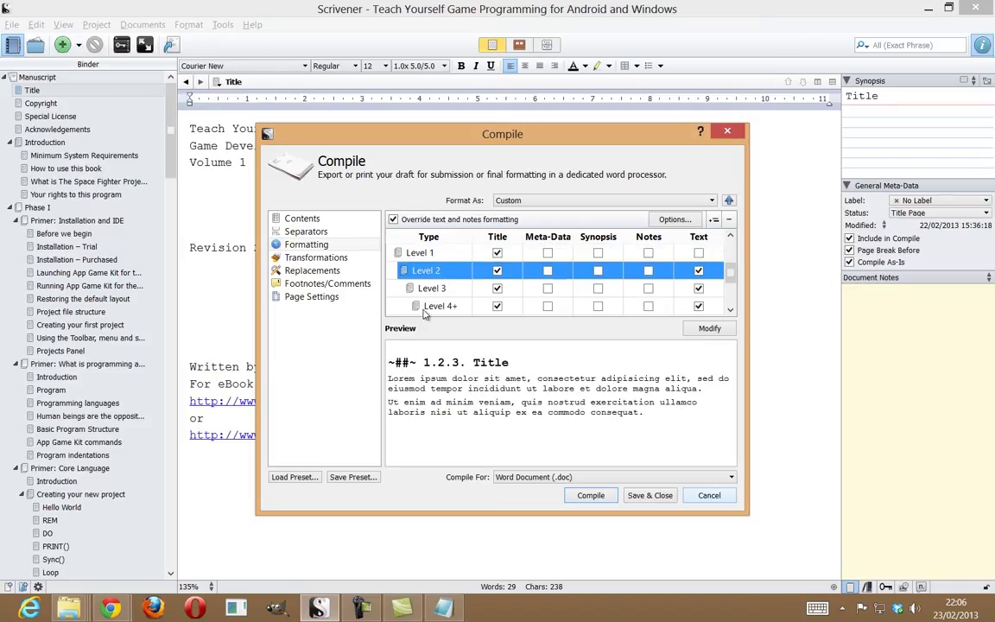
{"action": "key", "text": "Down"}
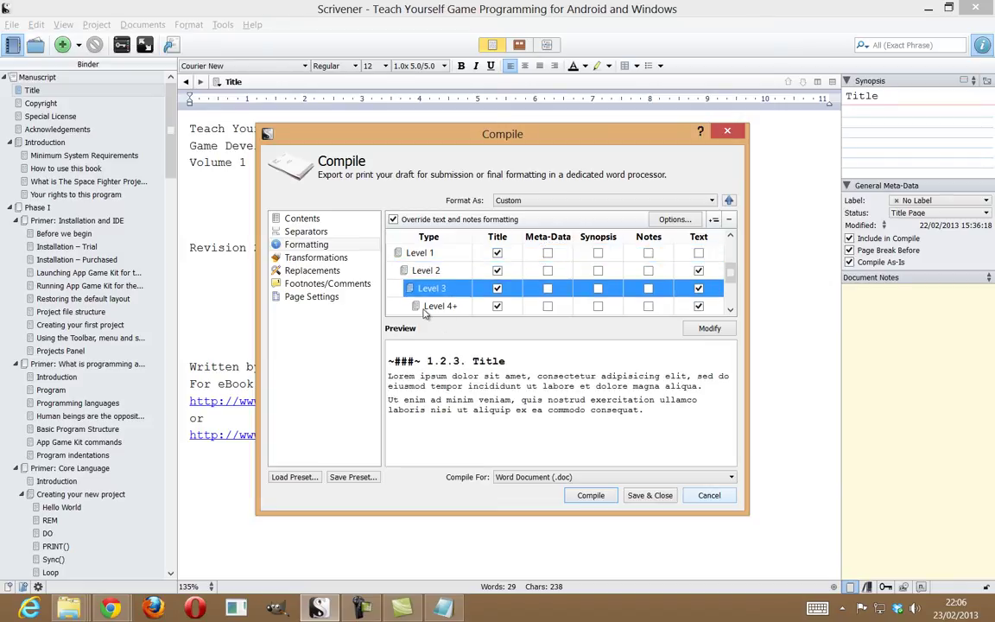
{"action": "key", "text": "Down"}
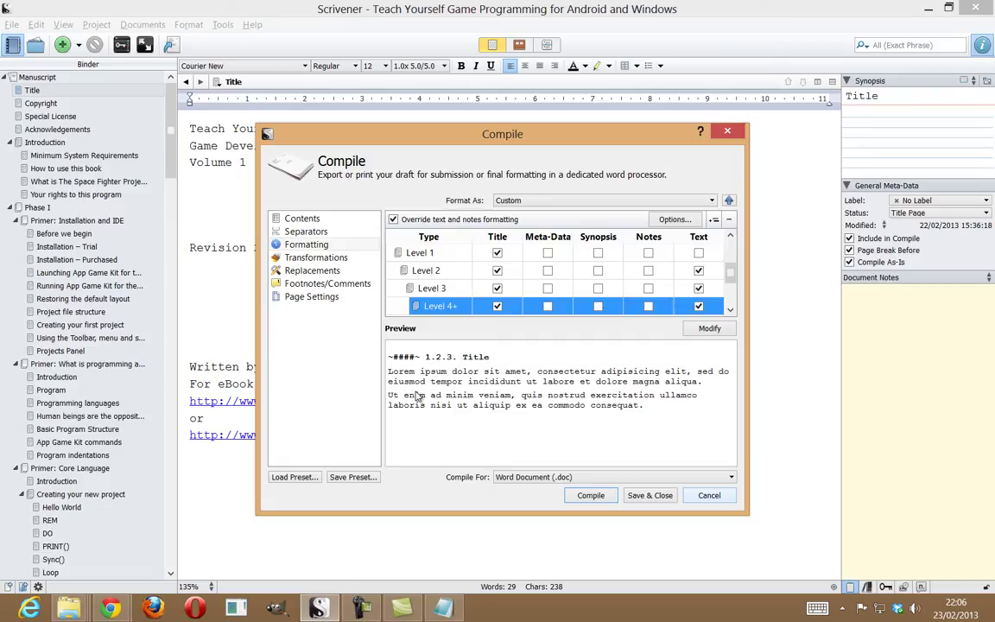
{"action": "left_click_drag", "start_coordinate": [729, 272], "coordinate": [729, 292]}
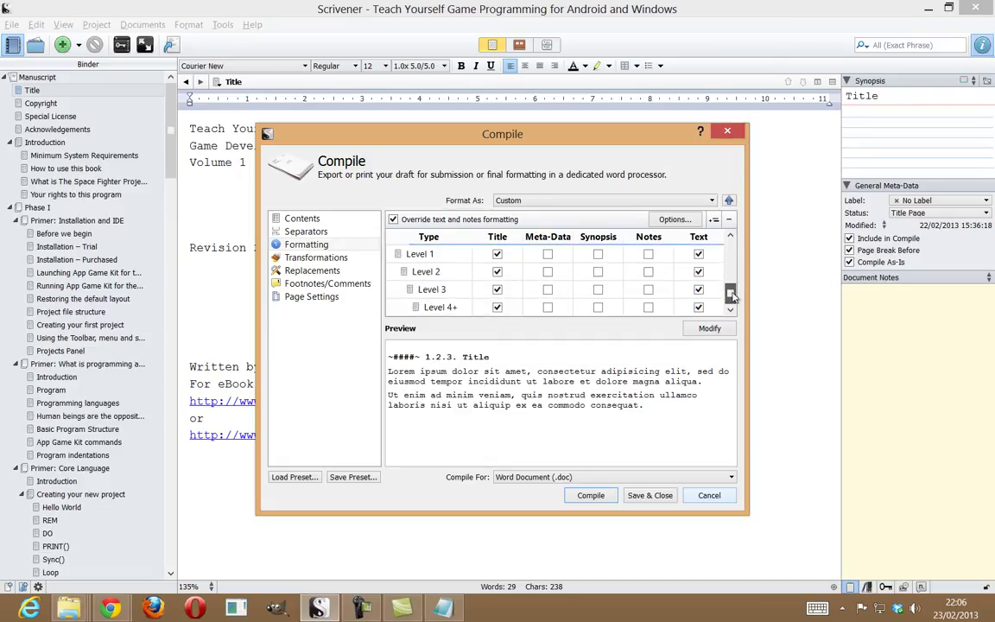
{"action": "left_click", "coordinate": [415, 253]}
{"action": "left_click", "coordinate": [415, 271]}
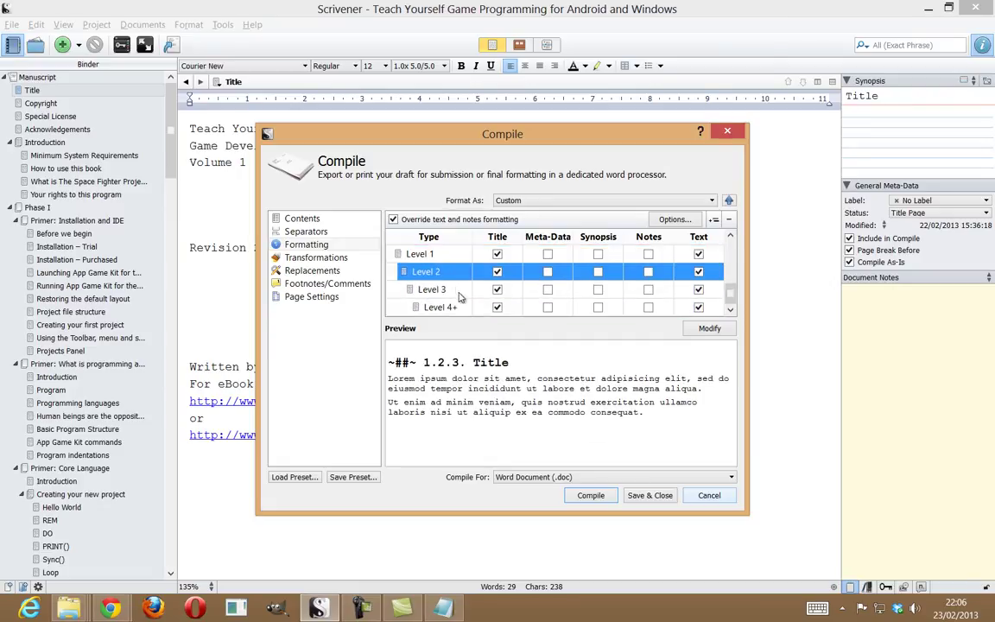
{"action": "left_click", "coordinate": [420, 288]}
{"action": "left_click", "coordinate": [462, 310]}
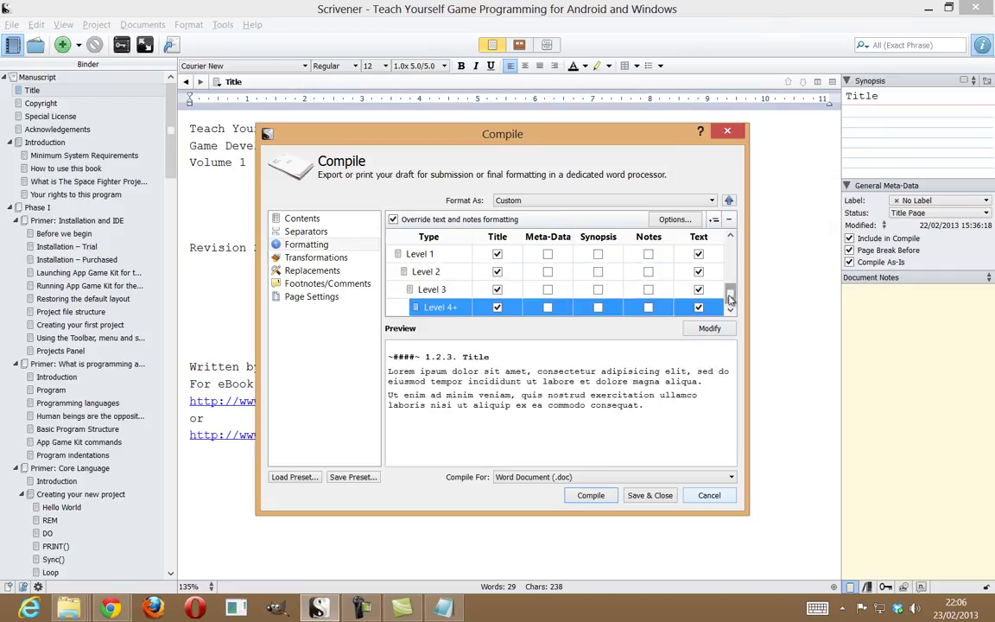
{"action": "left_click_drag", "start_coordinate": [730, 299], "coordinate": [730, 295]}
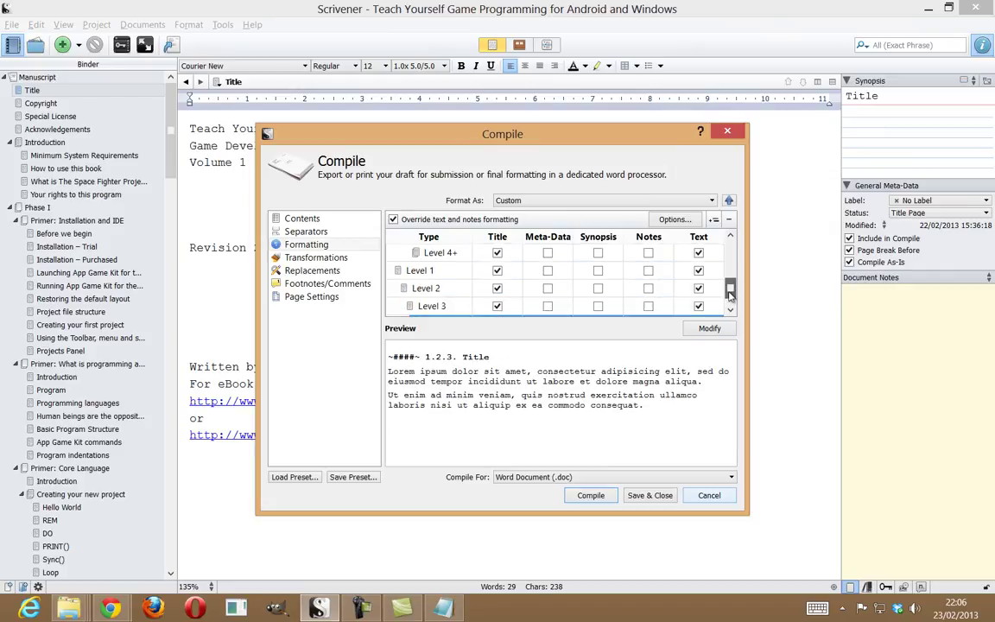
{"action": "left_click", "coordinate": [443, 254]}
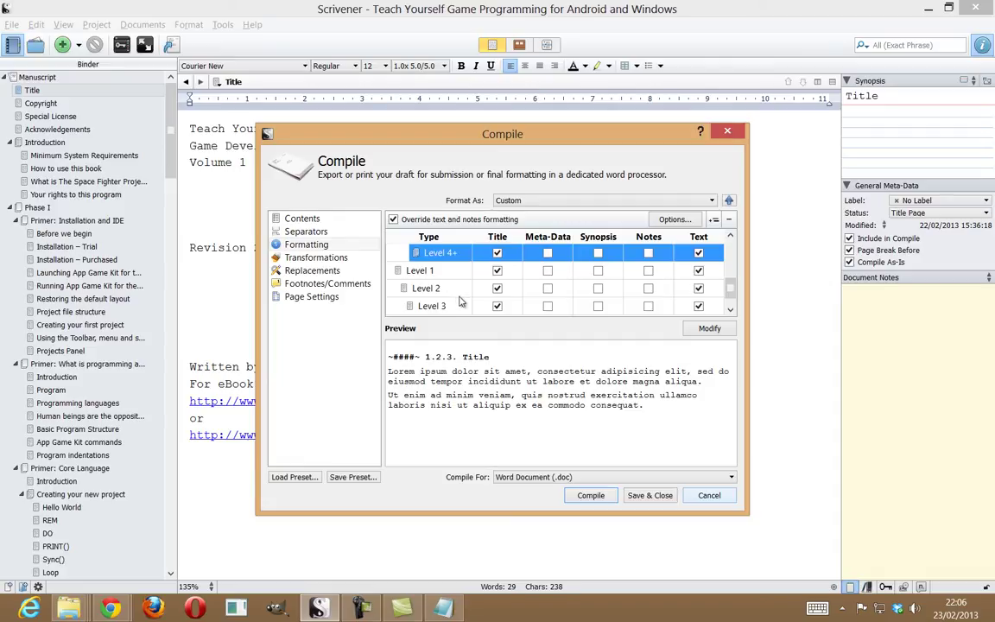
{"action": "left_click_drag", "start_coordinate": [730, 294], "coordinate": [730, 283]}
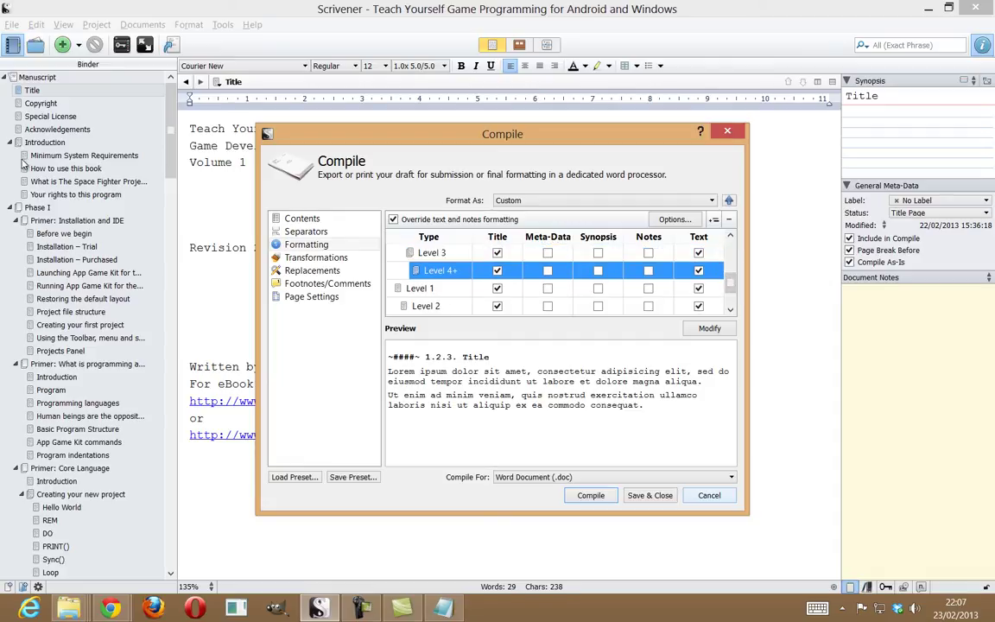
{"action": "left_click_drag", "start_coordinate": [733, 288], "coordinate": [731, 273]}
{"action": "left_click", "coordinate": [430, 273]}
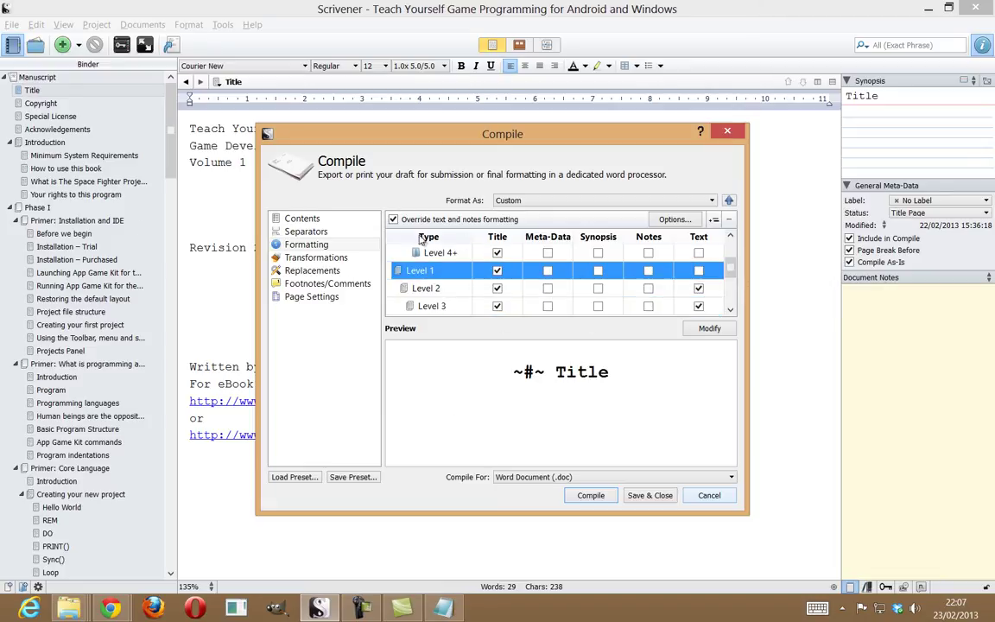
{"action": "left_click", "coordinate": [710, 329]}
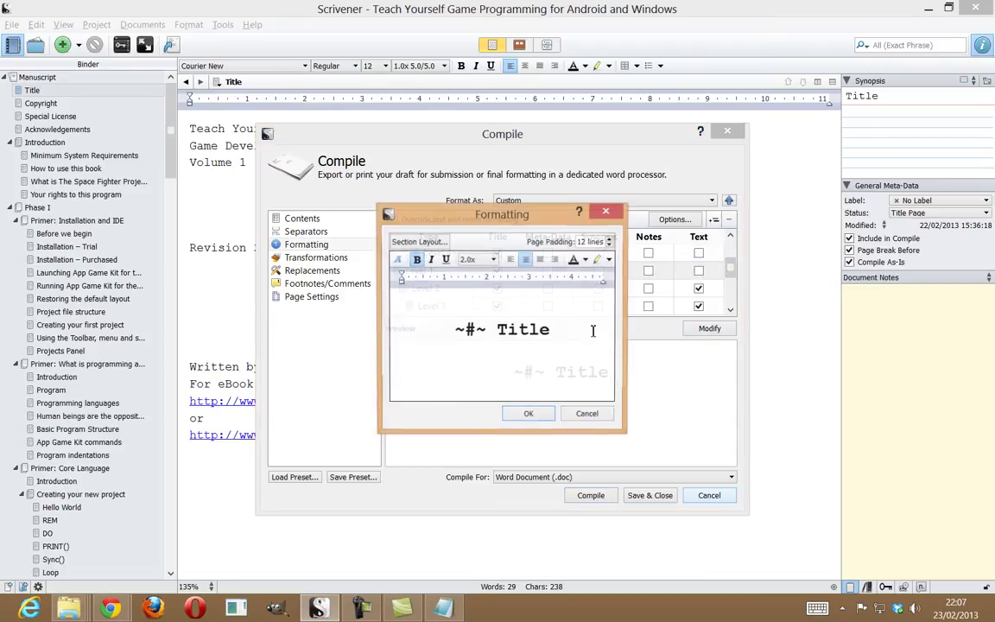
{"action": "left_click", "coordinate": [419, 242]}
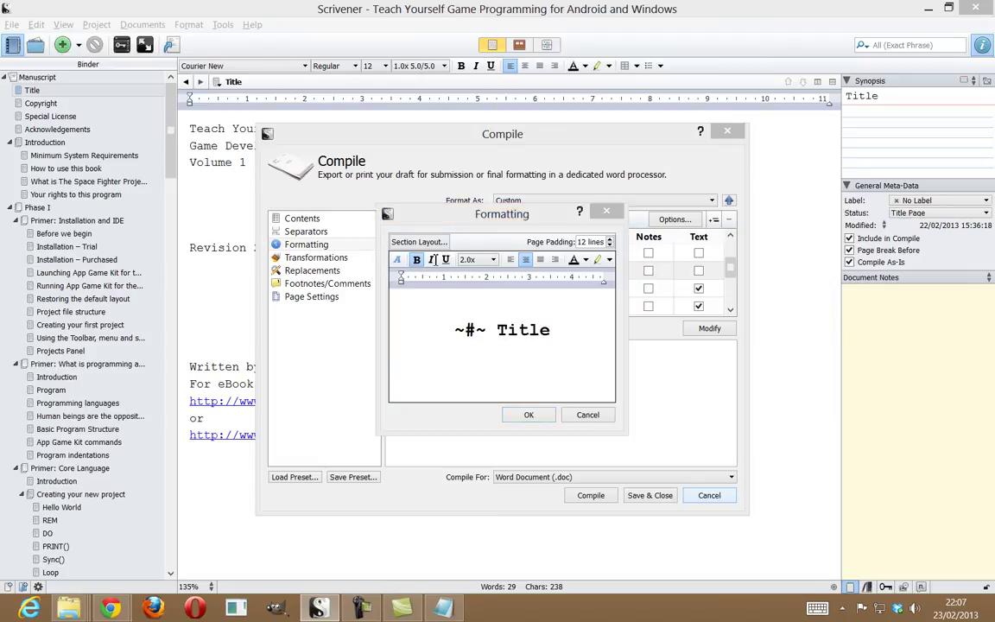
{"action": "double_click", "coordinate": [445, 272]}
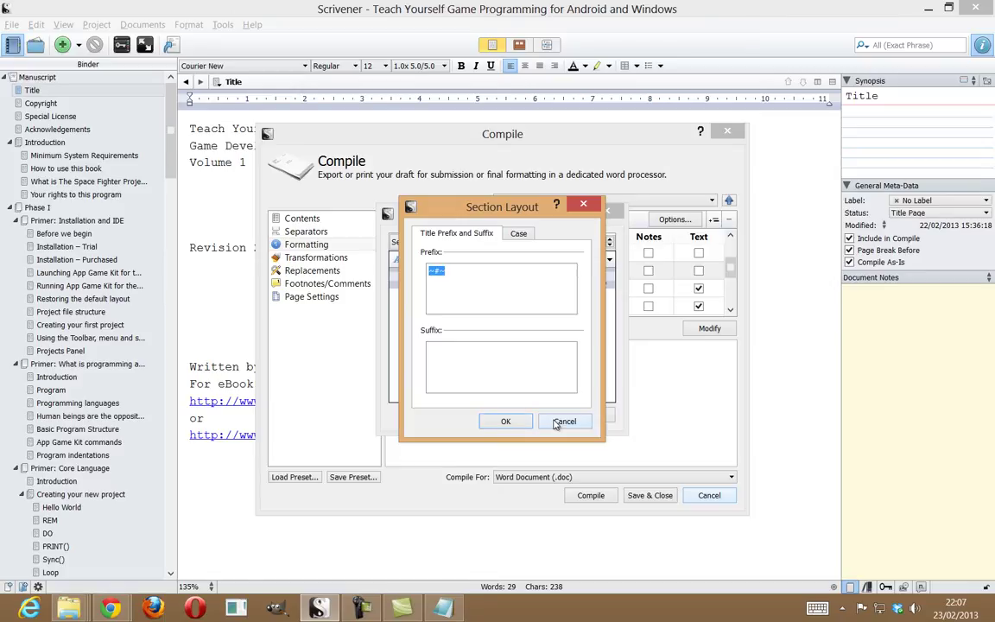
{"action": "left_click", "coordinate": [564, 422]}
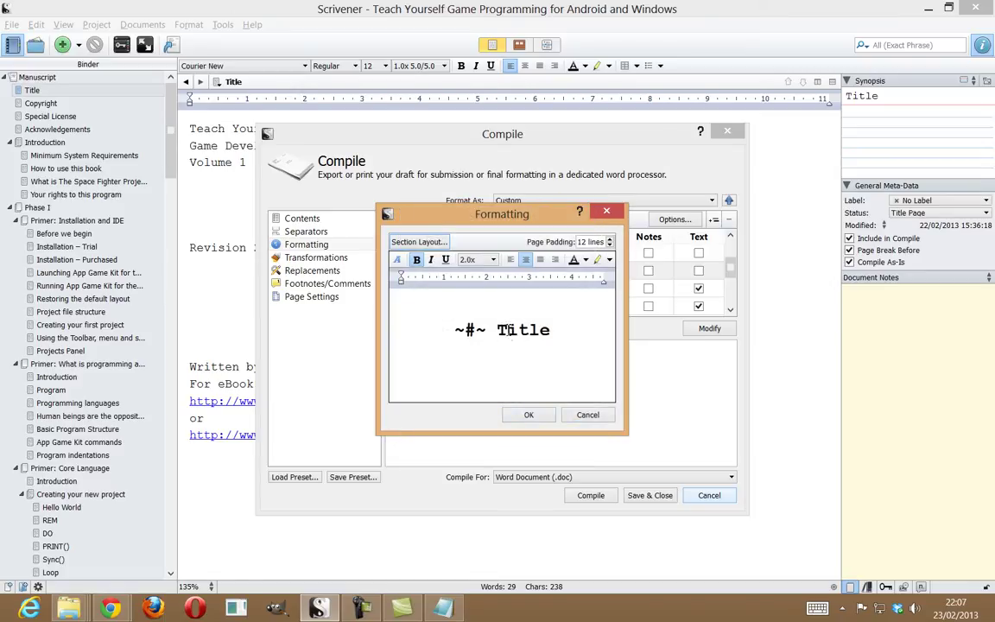
{"action": "double_click", "coordinate": [523, 329]}
{"action": "left_click", "coordinate": [481, 260]}
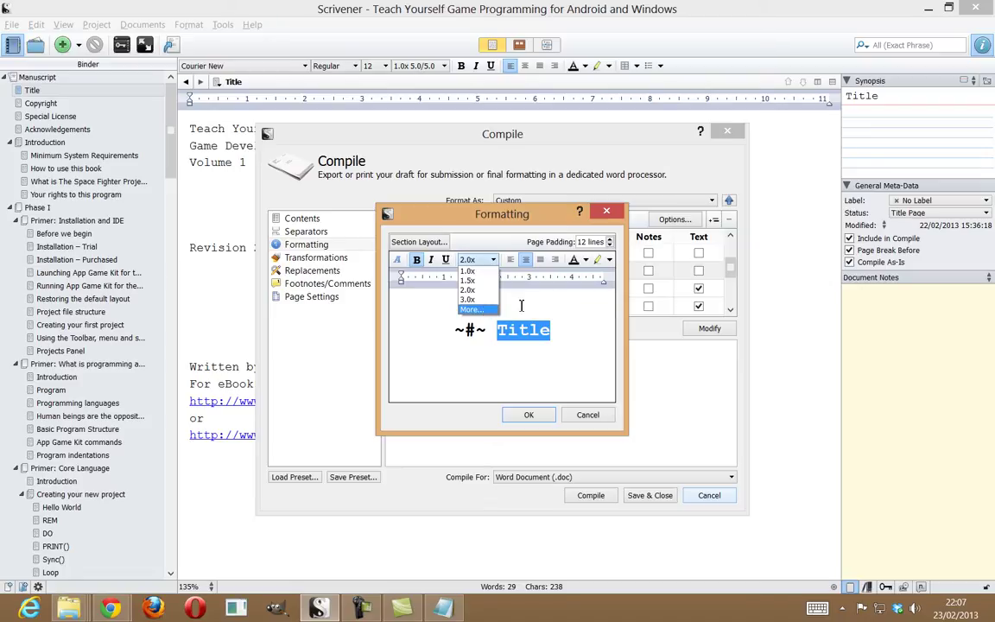
{"action": "left_click", "coordinate": [562, 372]}
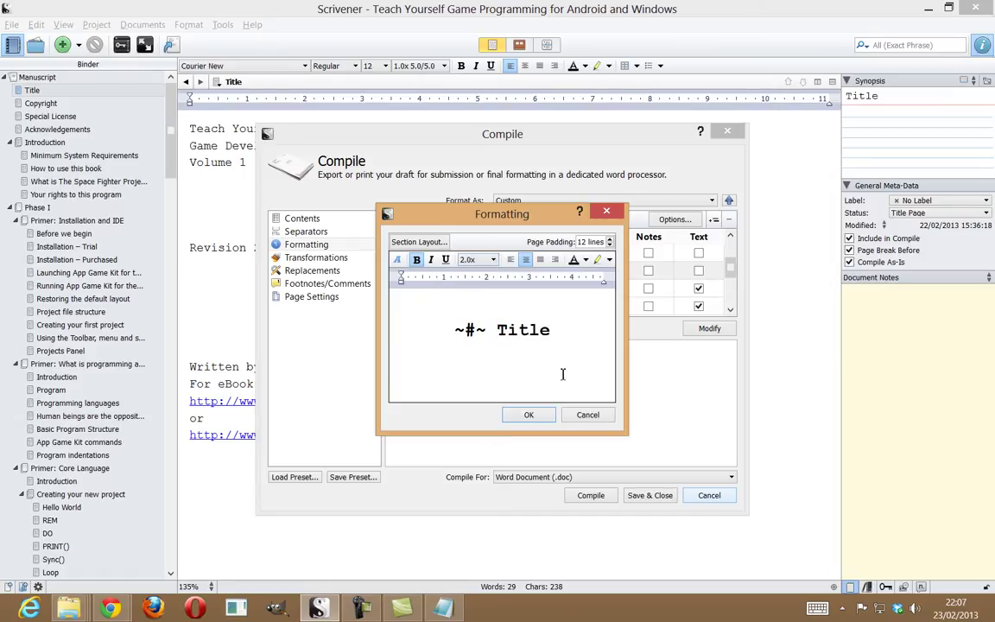
{"action": "left_click", "coordinate": [528, 414]}
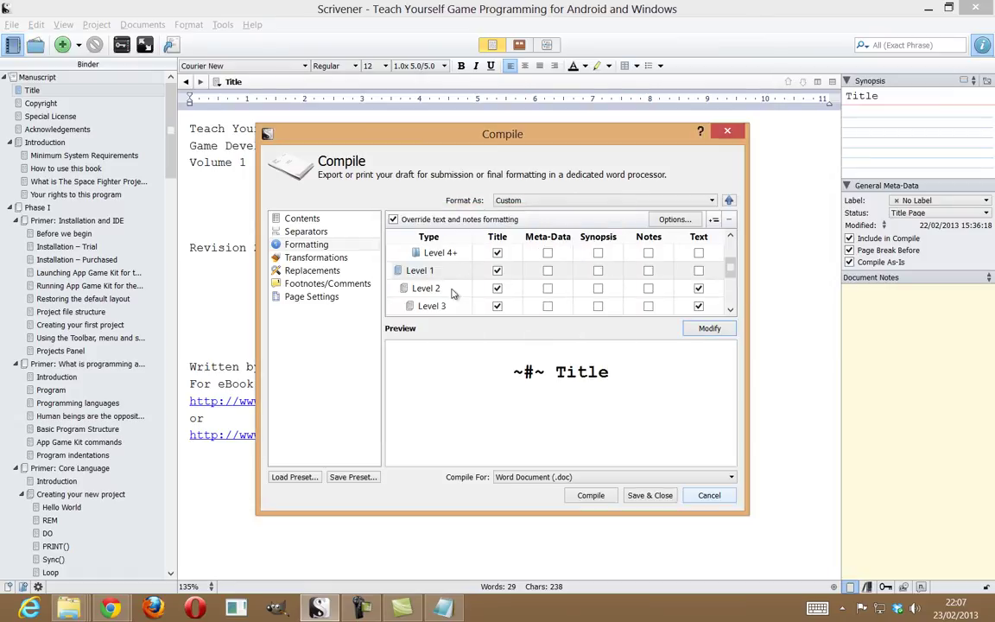
Step: Inspect the Level 2 body line spacing settings and cancel without changes
{"action": "left_click", "coordinate": [451, 292]}
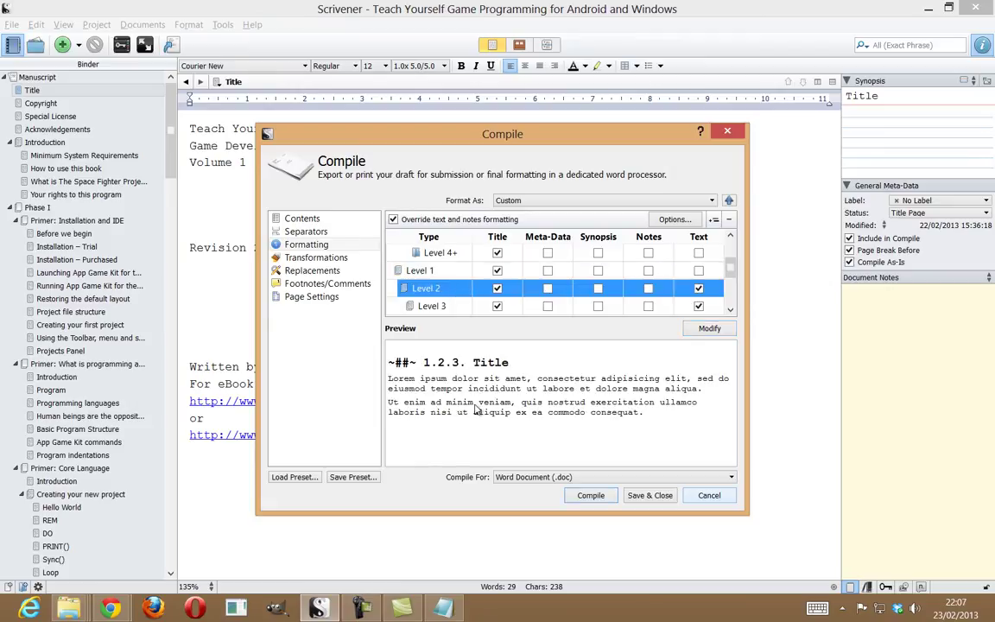
{"action": "left_click", "coordinate": [710, 328]}
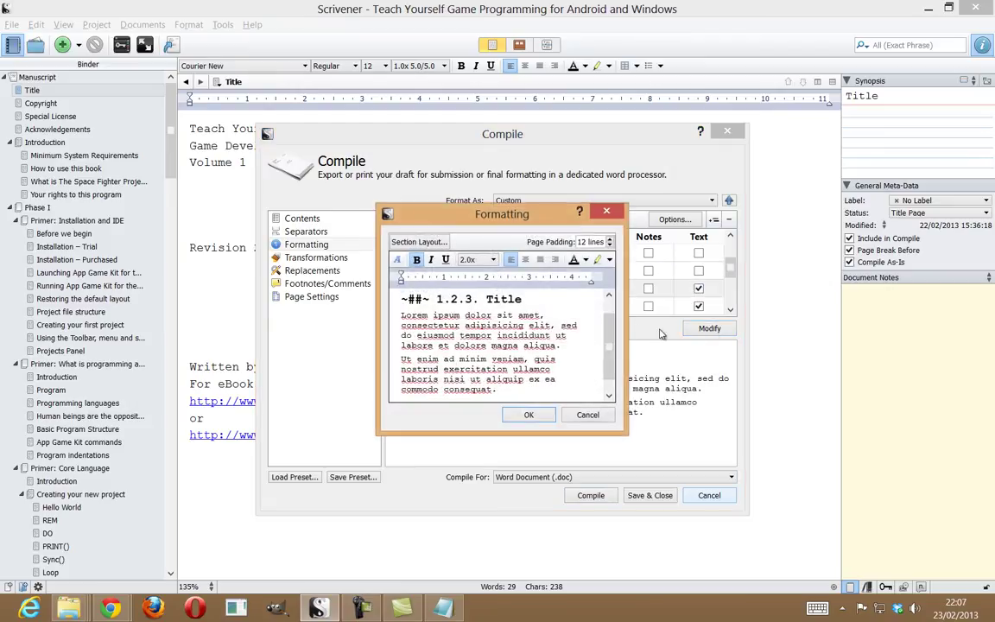
{"action": "key", "text": "ctrl+a"}
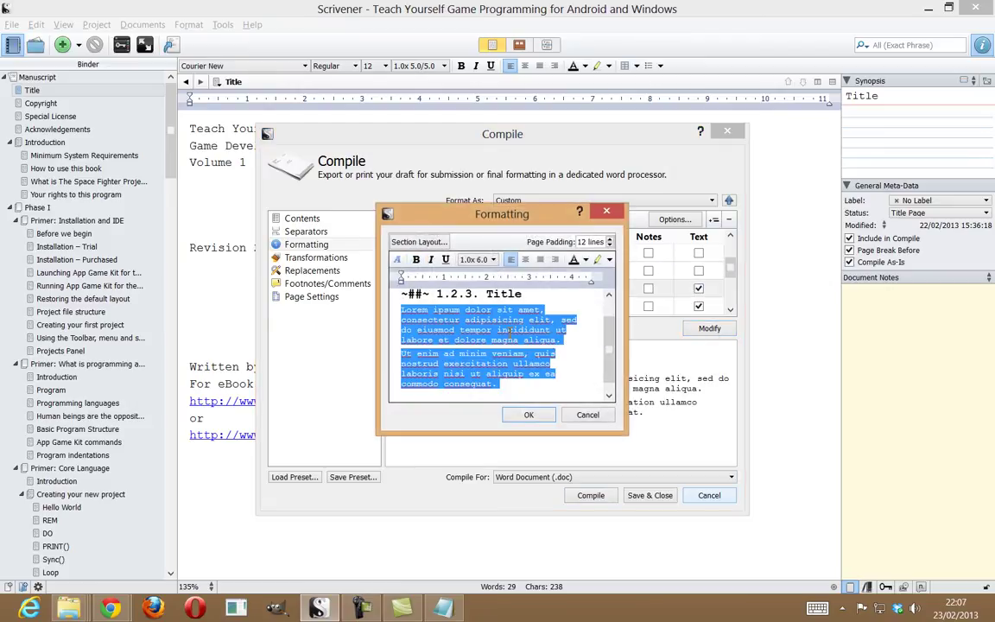
{"action": "left_click", "coordinate": [478, 259]}
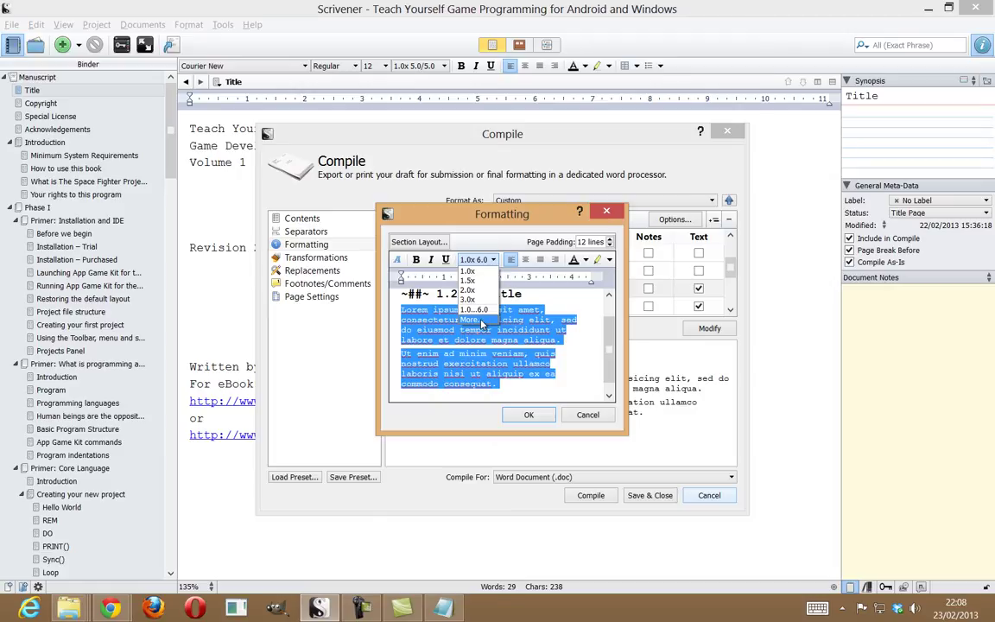
{"action": "left_click", "coordinate": [481, 321]}
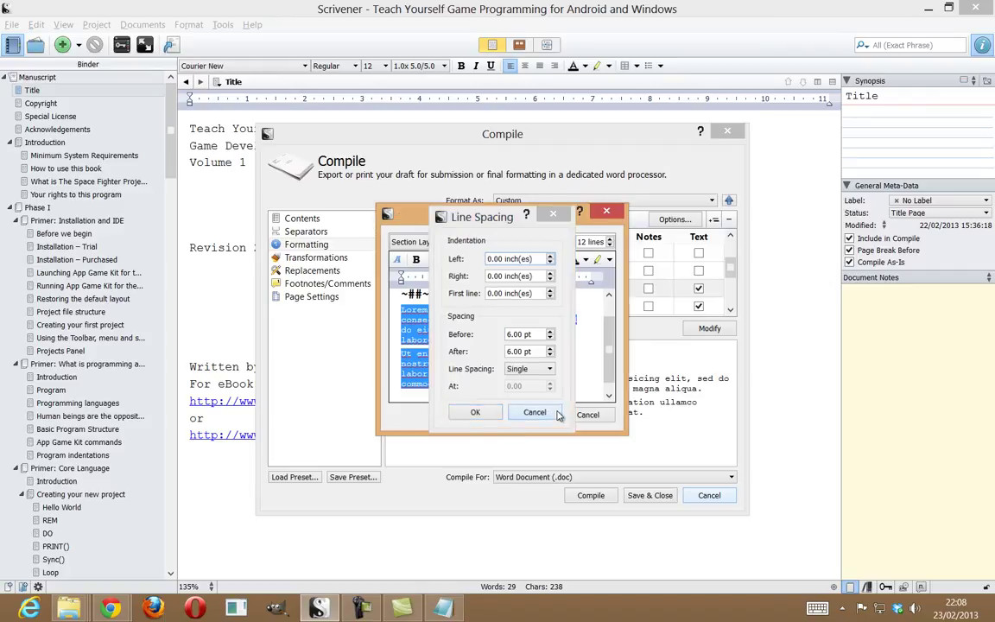
{"action": "left_click", "coordinate": [556, 413]}
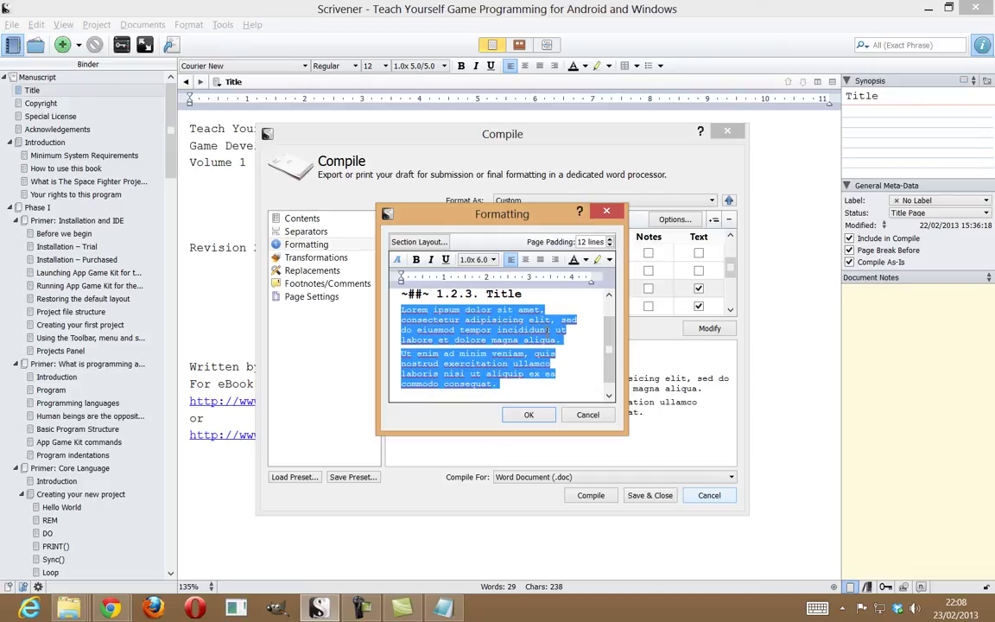
{"action": "left_click", "coordinate": [588, 415]}
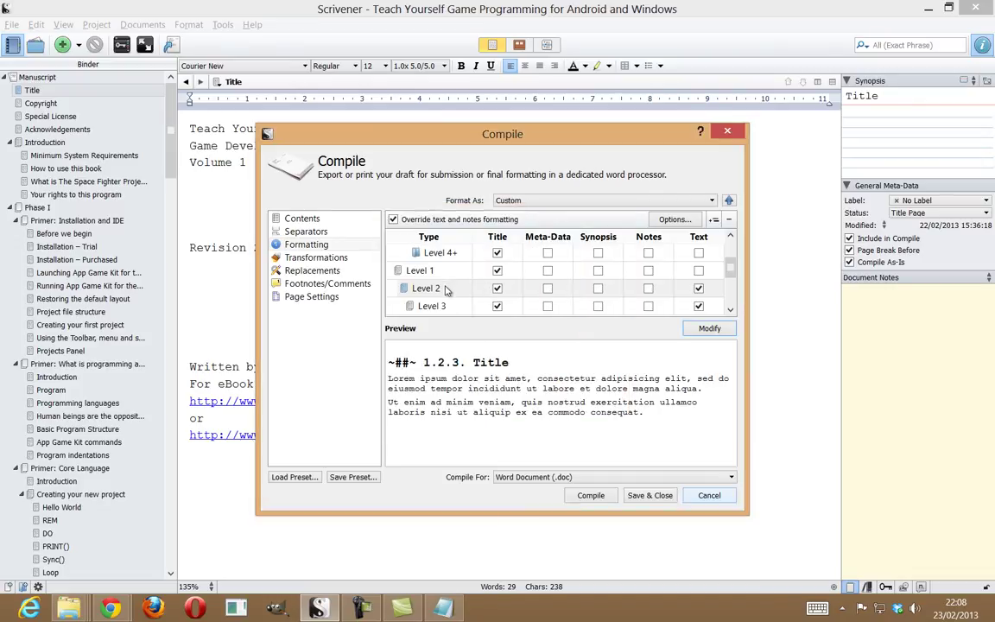
Step: Open the Level 3 formatting editor and select its preview body text
{"action": "left_click", "coordinate": [447, 306]}
{"action": "left_click", "coordinate": [709, 329]}
{"action": "left_click", "coordinate": [498, 353]}
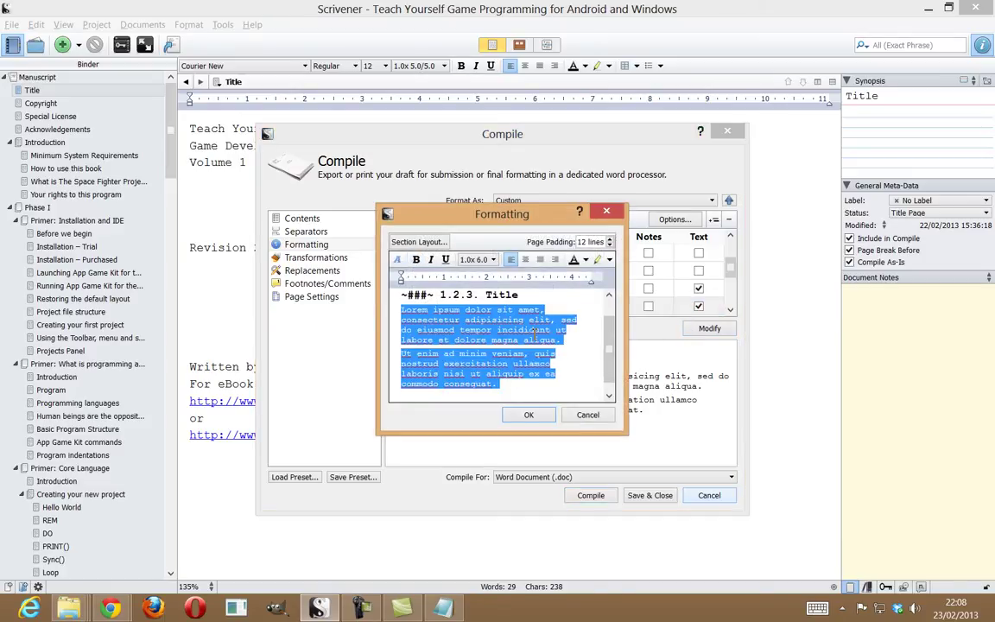
{"action": "left_click", "coordinate": [419, 242]}
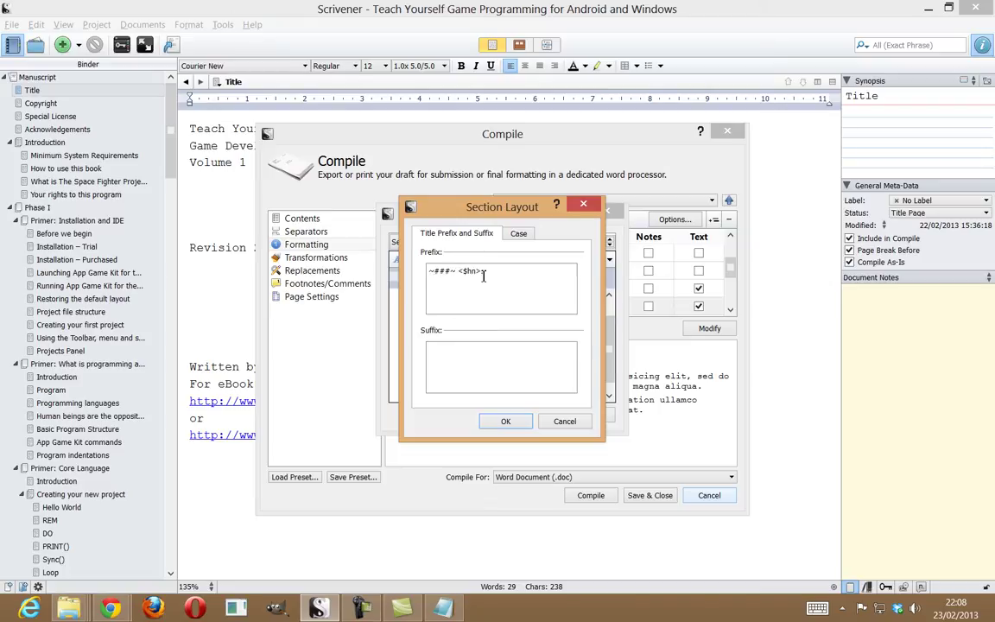
{"action": "double_click", "coordinate": [471, 273]}
{"action": "left_click", "coordinate": [506, 421]}
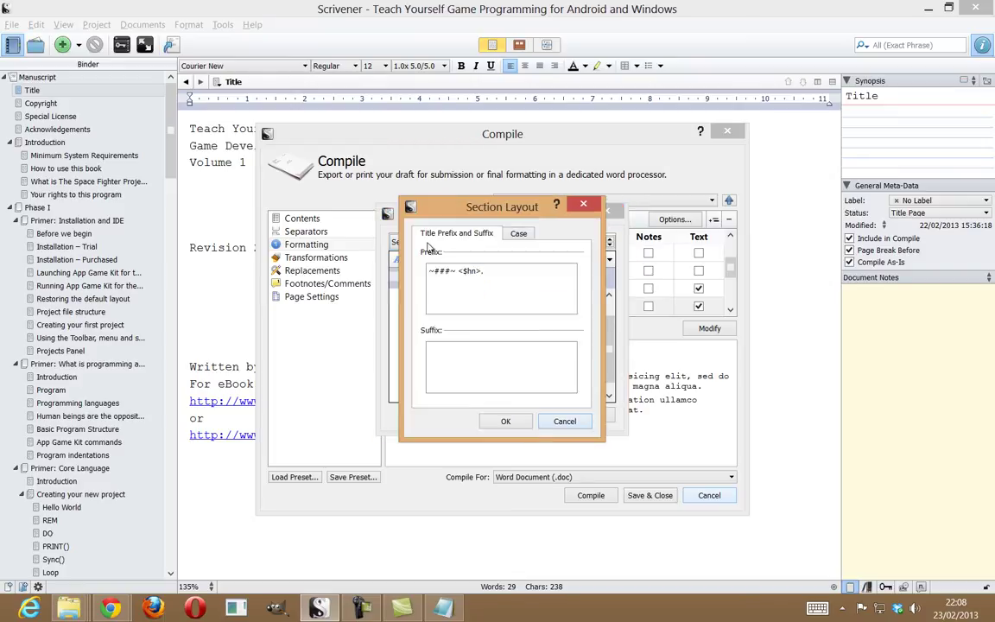
{"action": "left_click", "coordinate": [411, 242]}
{"action": "left_click", "coordinate": [564, 421]}
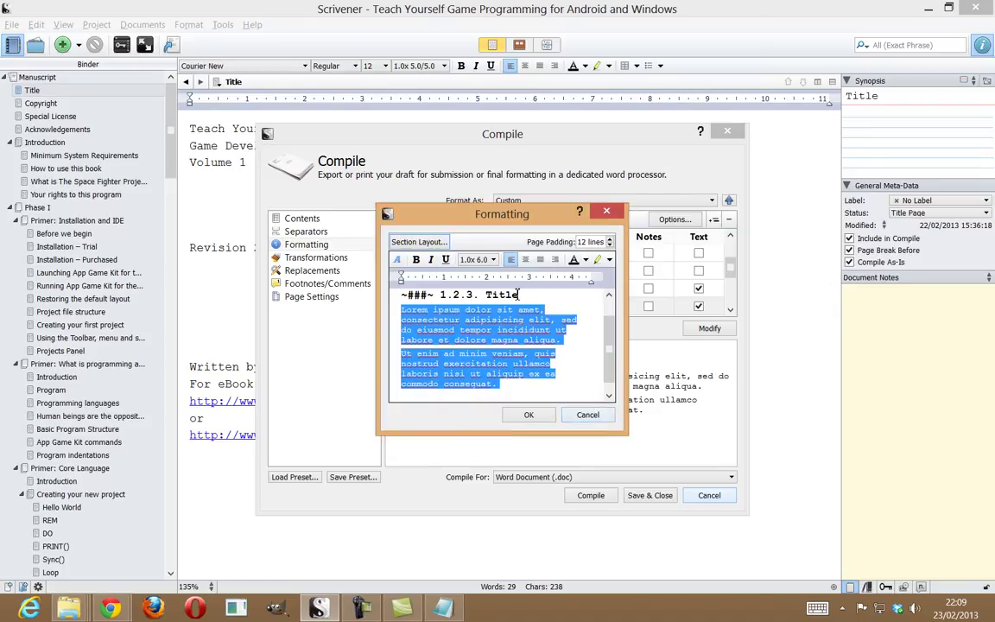
Step: Review Level 3's title prefix, highlight, text colour and font options without changing anything
{"action": "left_click", "coordinate": [449, 295]}
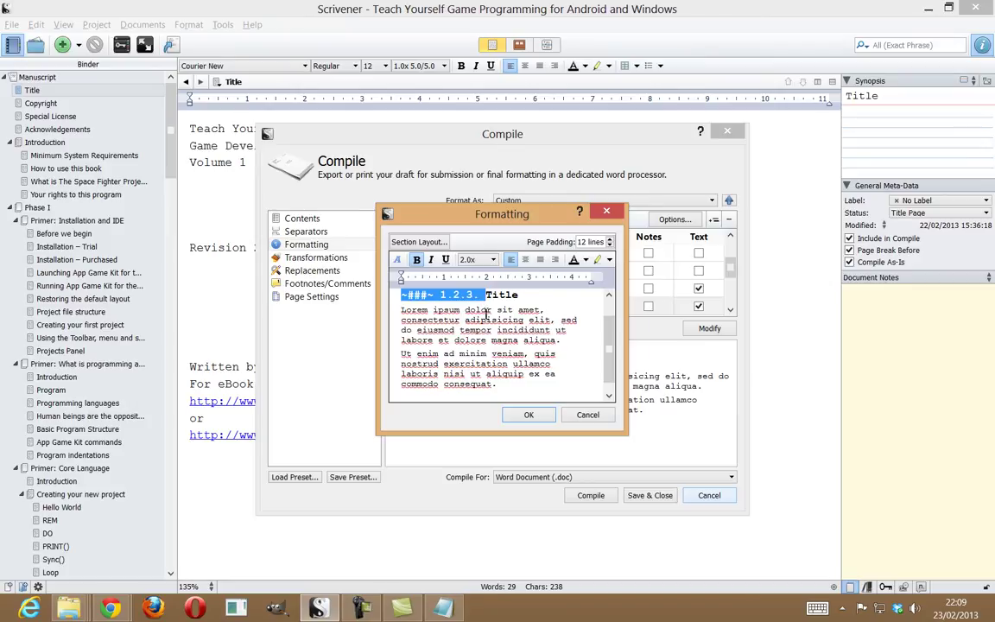
{"action": "left_click", "coordinate": [419, 242]}
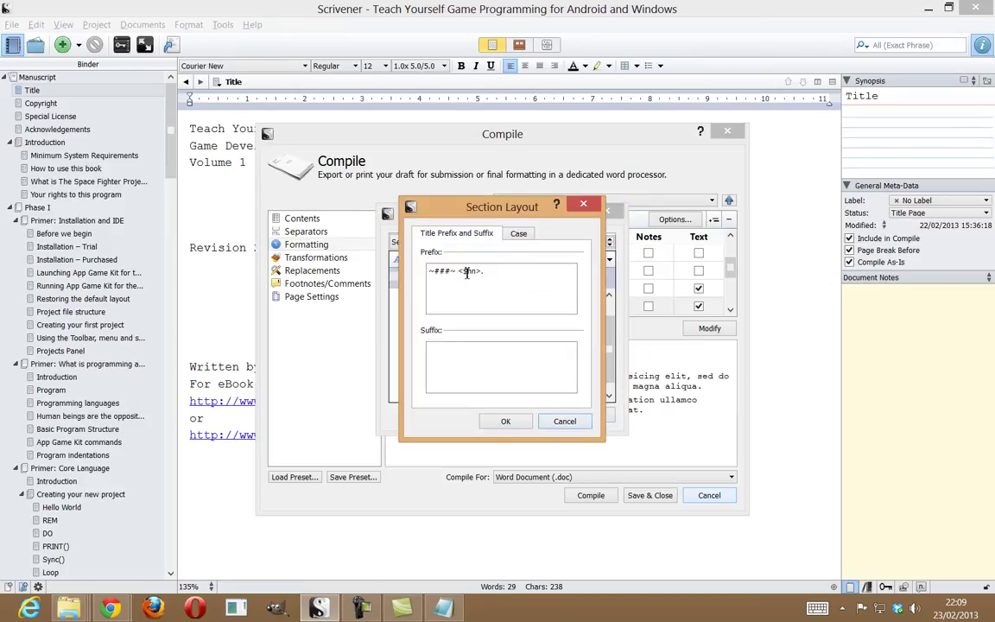
{"action": "left_click", "coordinate": [507, 419]}
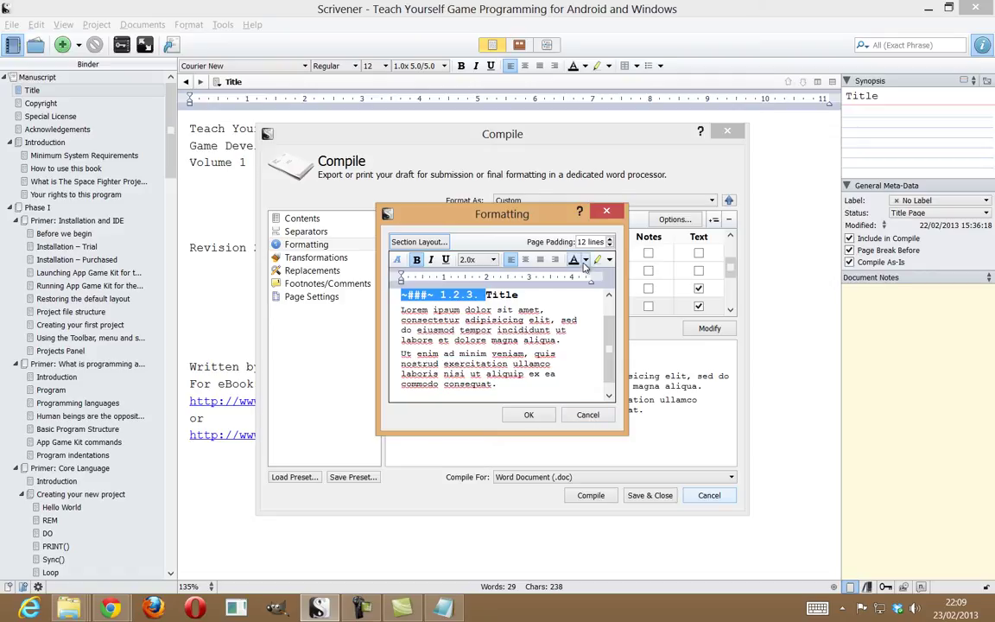
{"action": "left_click", "coordinate": [609, 261]}
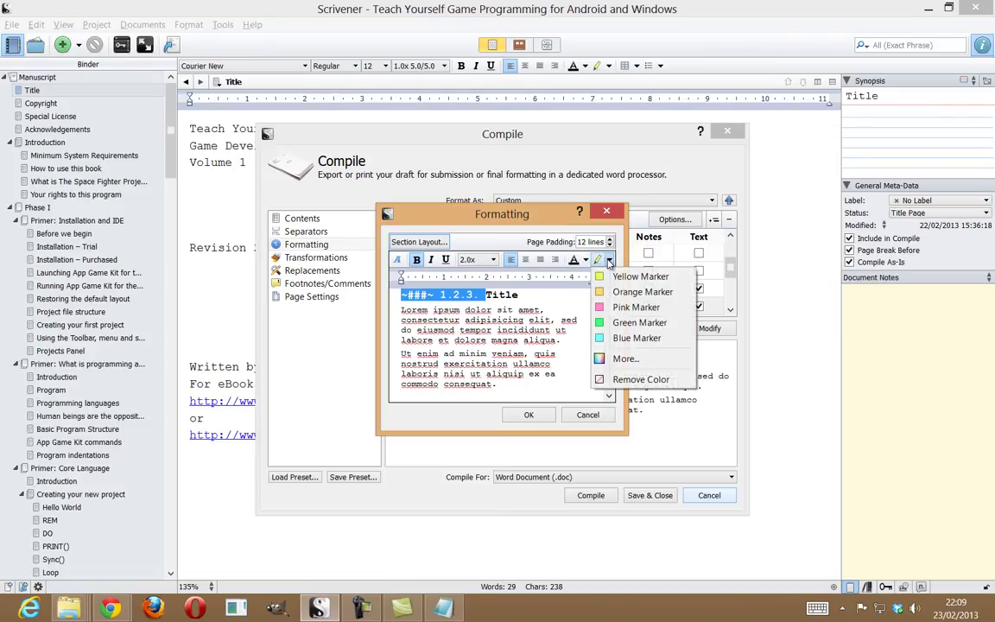
{"action": "left_click", "coordinate": [414, 278]}
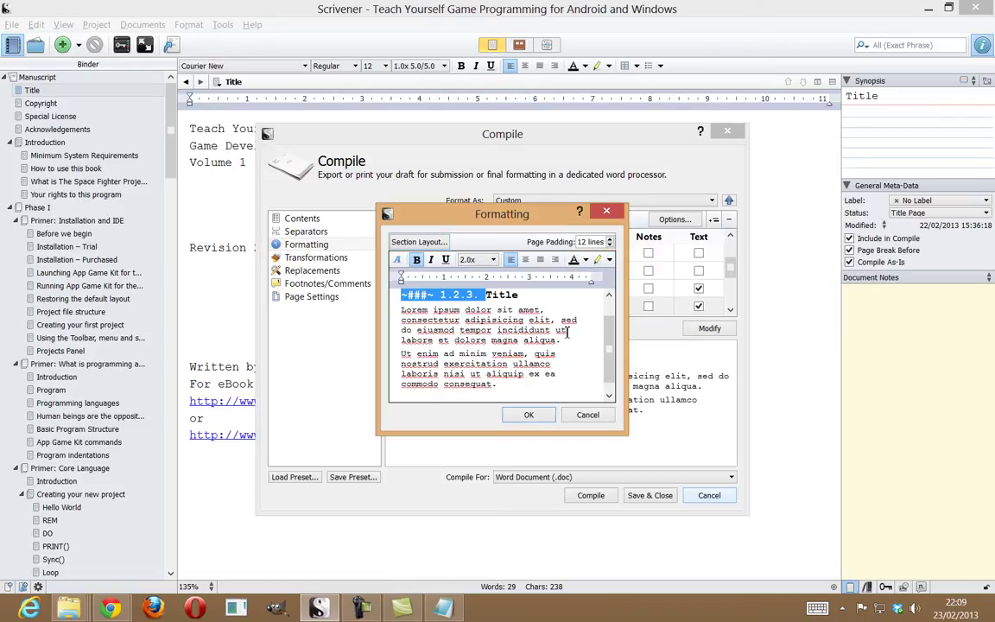
{"action": "left_click", "coordinate": [586, 260]}
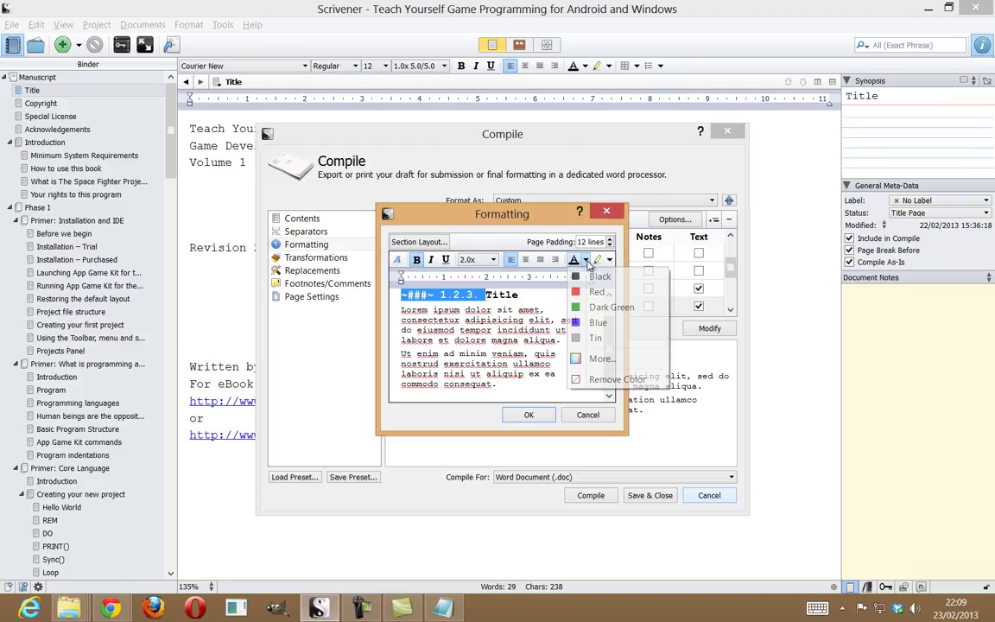
{"action": "left_click", "coordinate": [524, 279]}
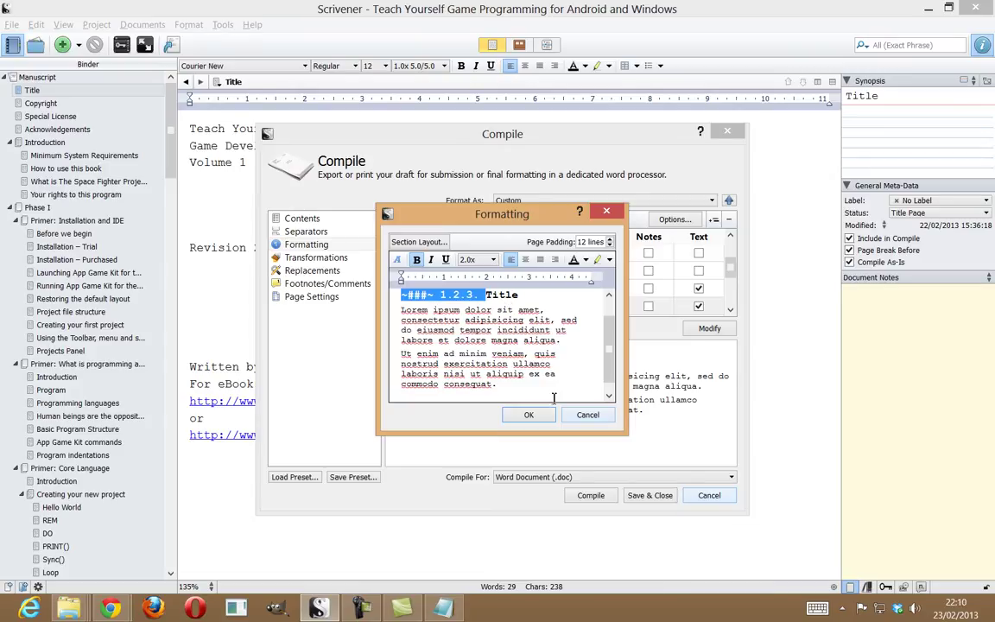
{"action": "left_click", "coordinate": [398, 260]}
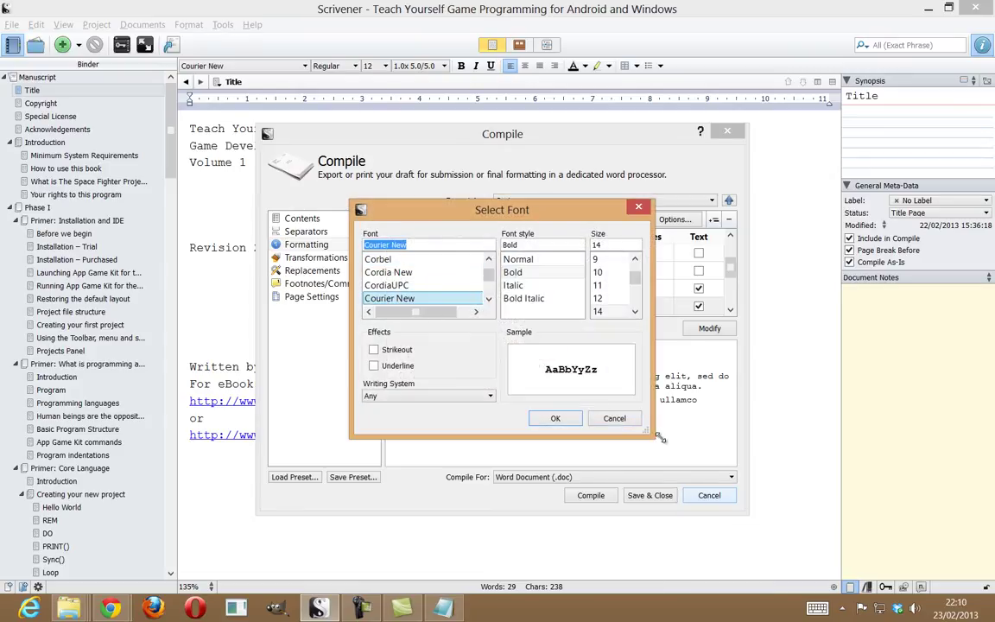
{"action": "left_click", "coordinate": [612, 419]}
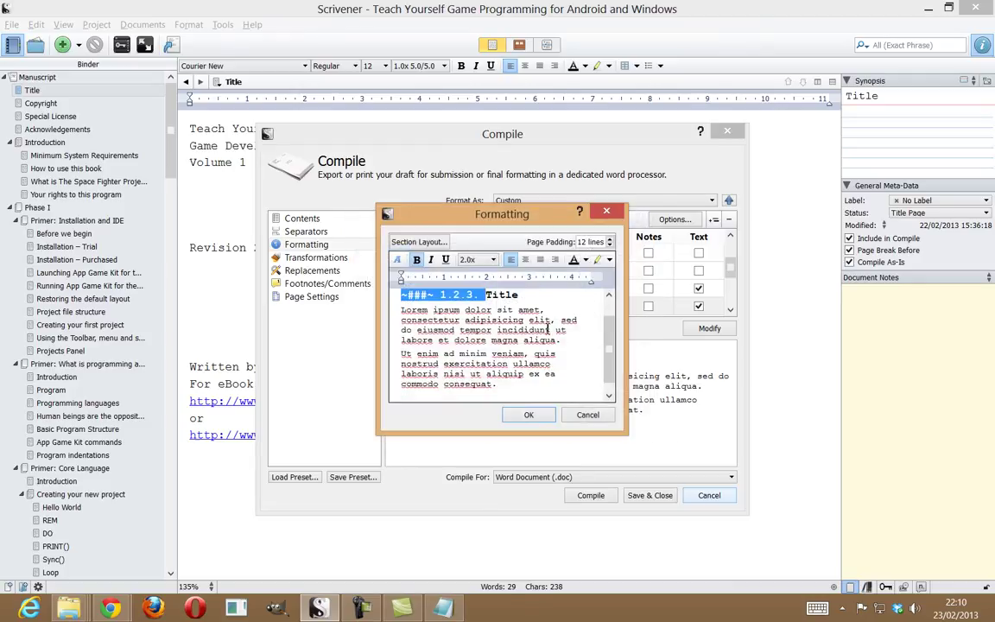
Step: Close the Level 3 editor and browse Transformations, Replacements and Footnotes/Comments to reach Page Settings
{"action": "left_click", "coordinate": [588, 416]}
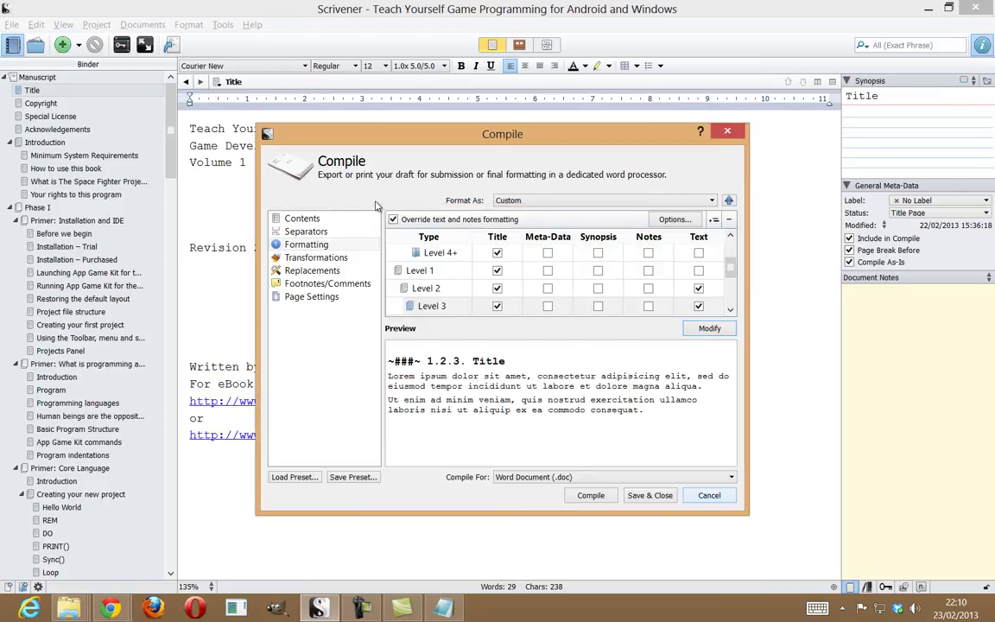
{"action": "left_click", "coordinate": [335, 260]}
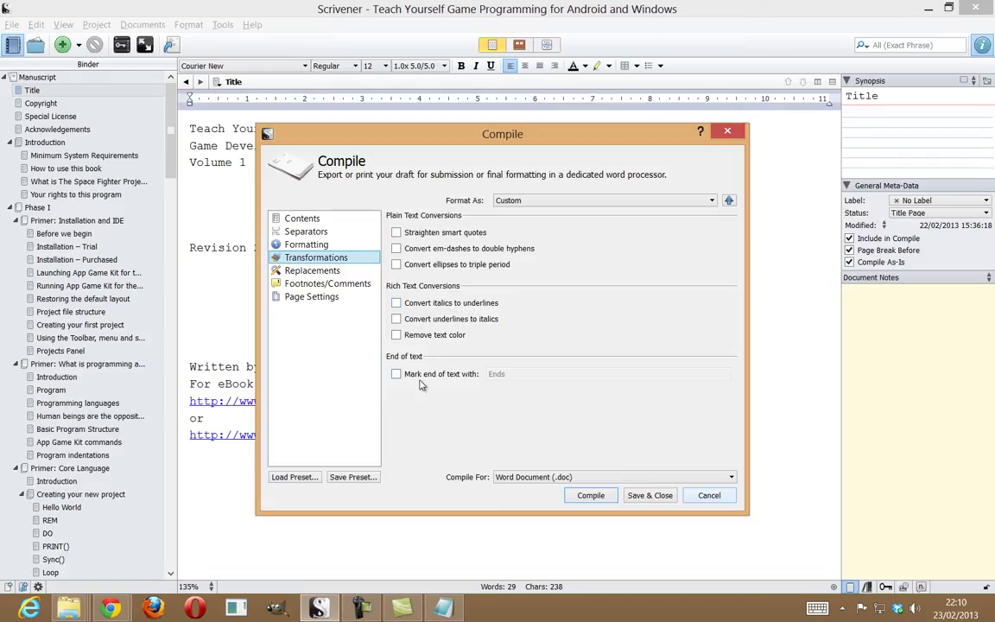
{"action": "left_click", "coordinate": [352, 271]}
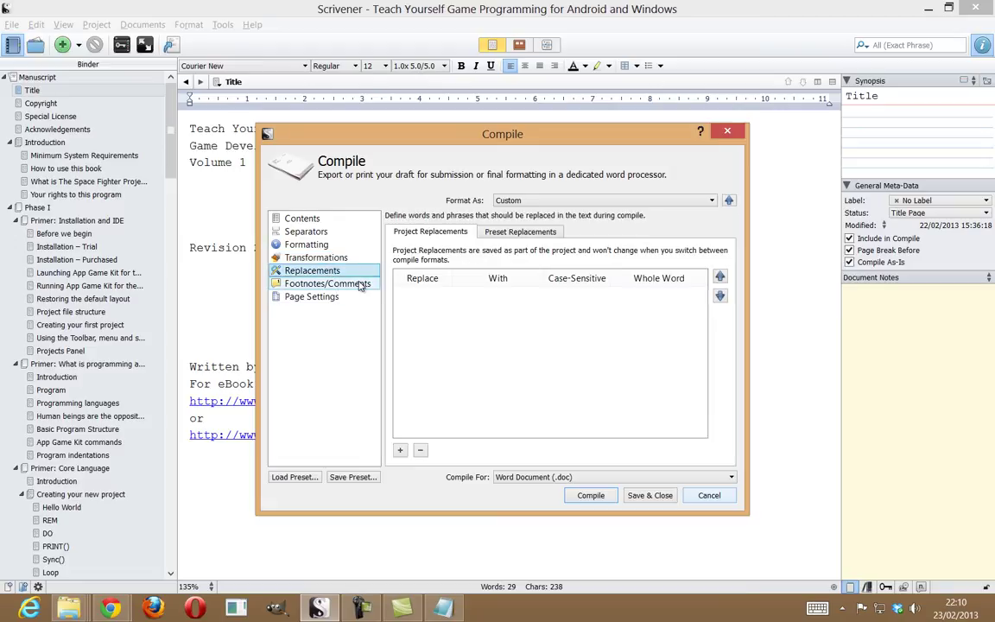
{"action": "left_click", "coordinate": [356, 286]}
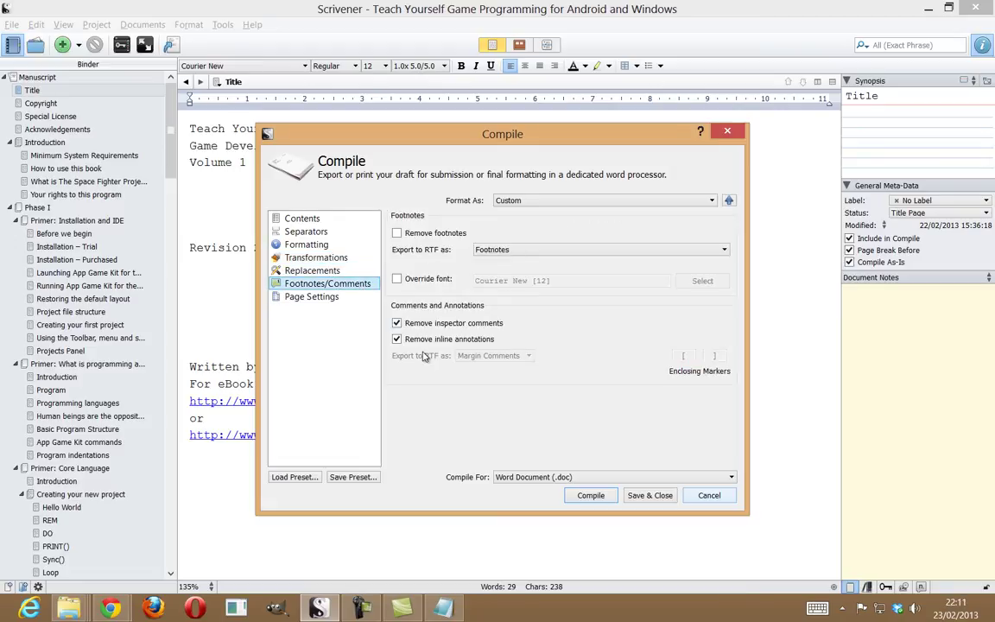
{"action": "left_click", "coordinate": [309, 298]}
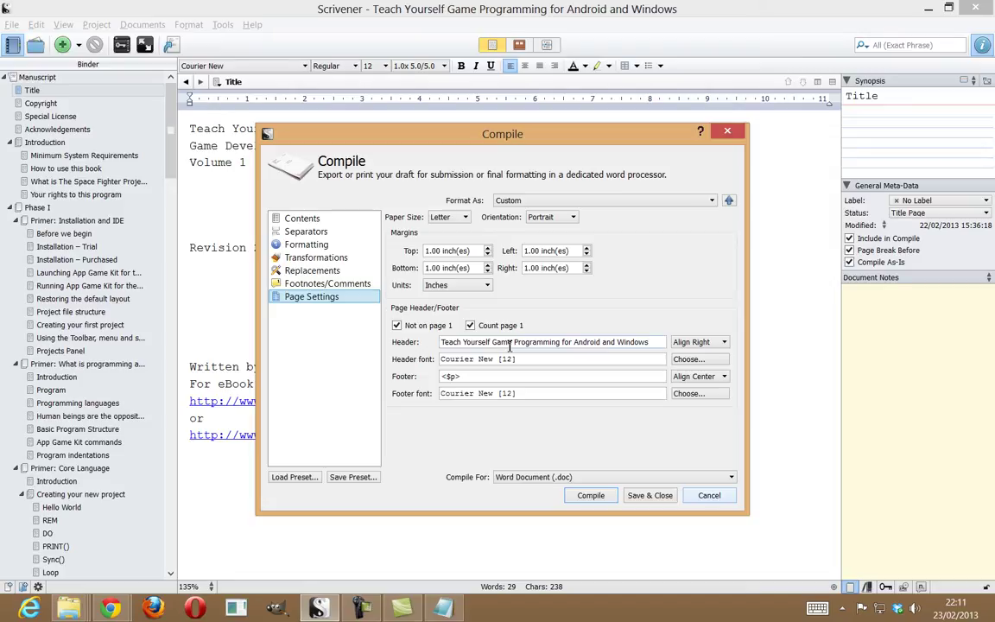
Step: Delete the <$p> page-number code from the footer and keep Letter paper size
{"action": "left_click", "coordinate": [646, 342]}
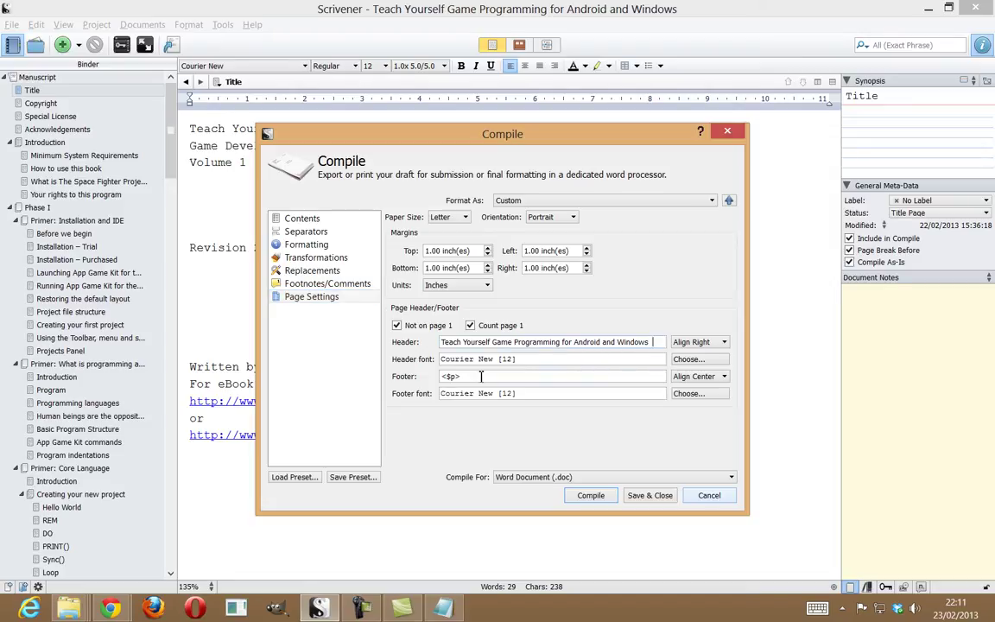
{"action": "left_click_drag", "start_coordinate": [474, 378], "coordinate": [423, 376]}
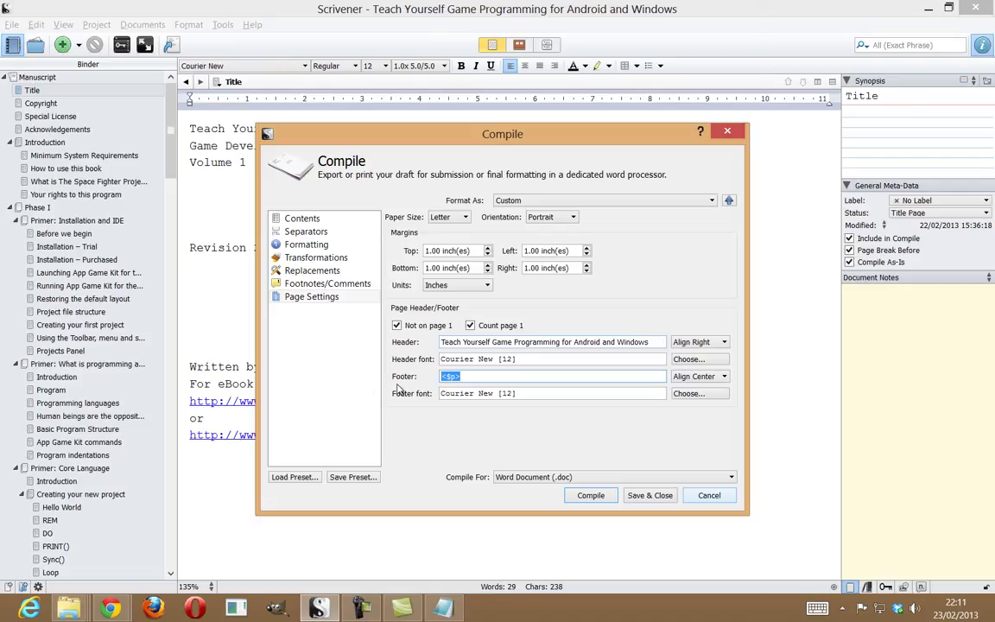
{"action": "left_click", "coordinate": [465, 377]}
{"action": "key", "text": "BackSpace"}
{"action": "key", "text": "BackSpace"}
{"action": "key", "text": "BackSpace"}
{"action": "key", "text": "BackSpace"}
{"action": "left_click", "coordinate": [598, 343]}
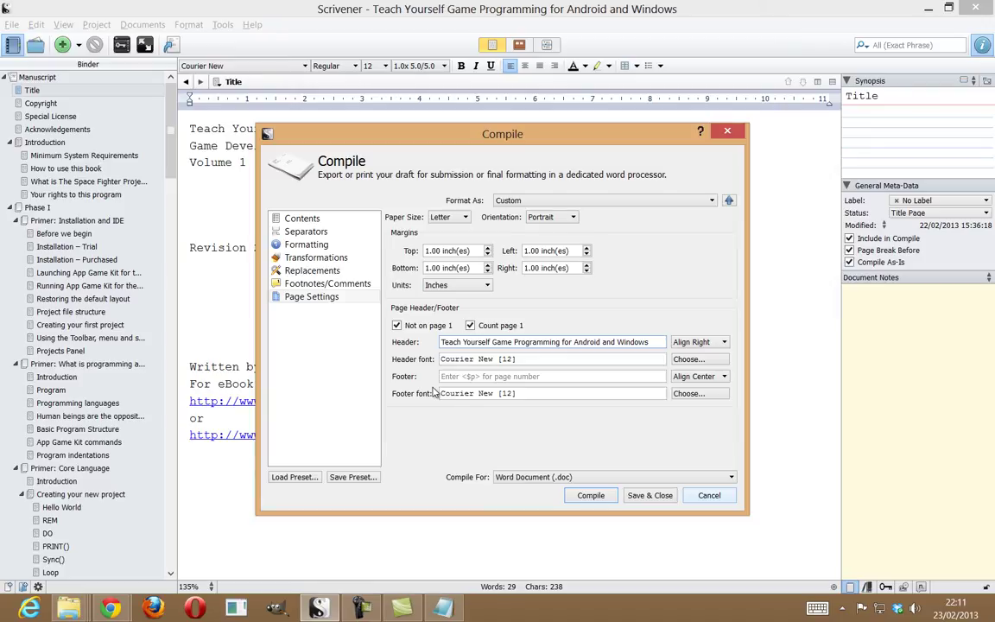
{"action": "left_click", "coordinate": [448, 218]}
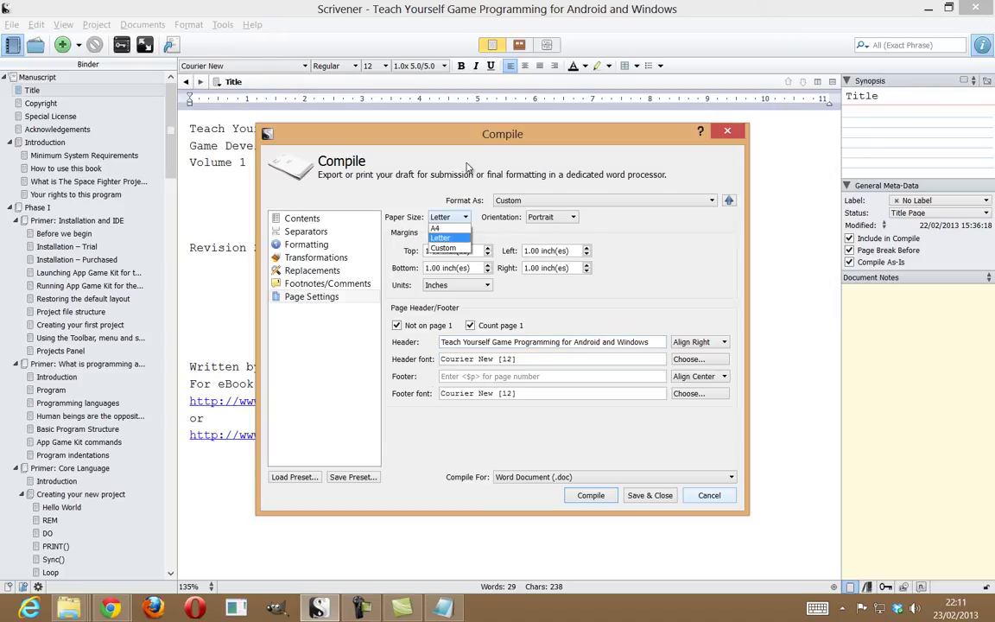
{"action": "left_click", "coordinate": [462, 177]}
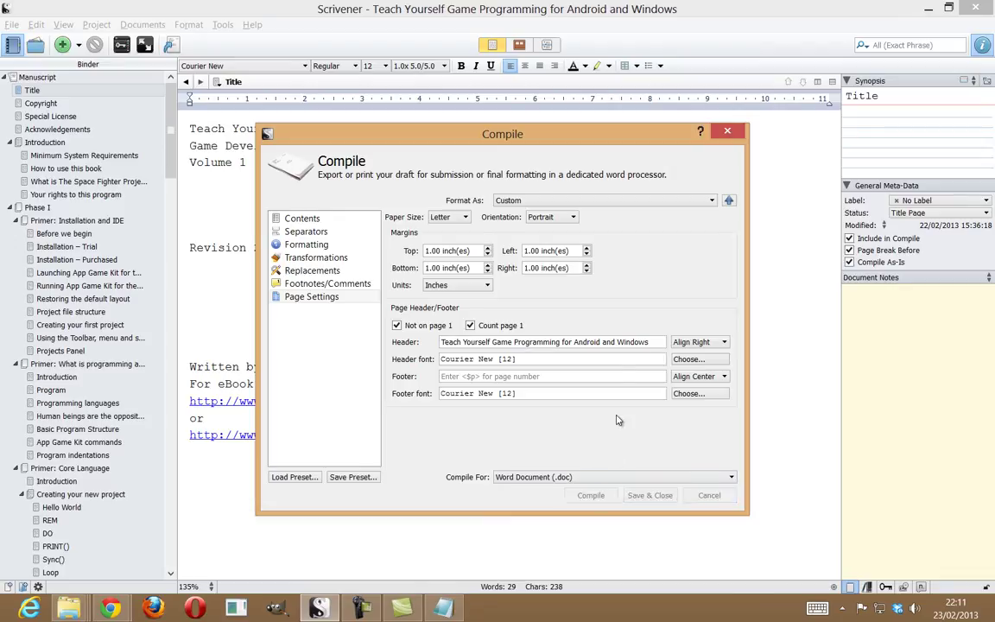
Step: Compile to a Word document named 'Teach Yourself Game Programming for Android and Windows'
{"action": "left_click", "coordinate": [591, 495]}
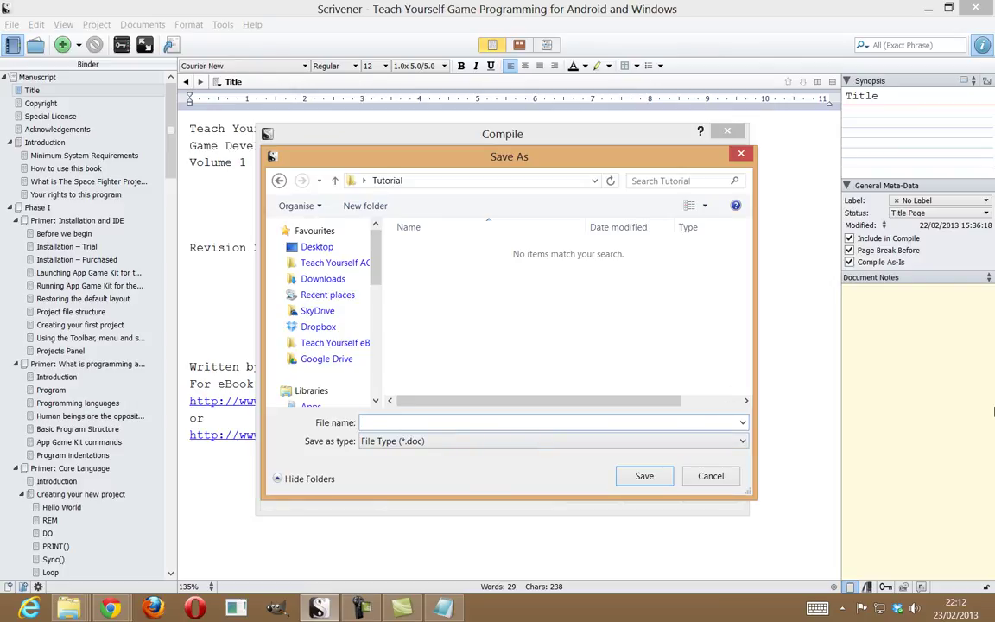
{"action": "type", "text": "each Yourself Game Programming for "}
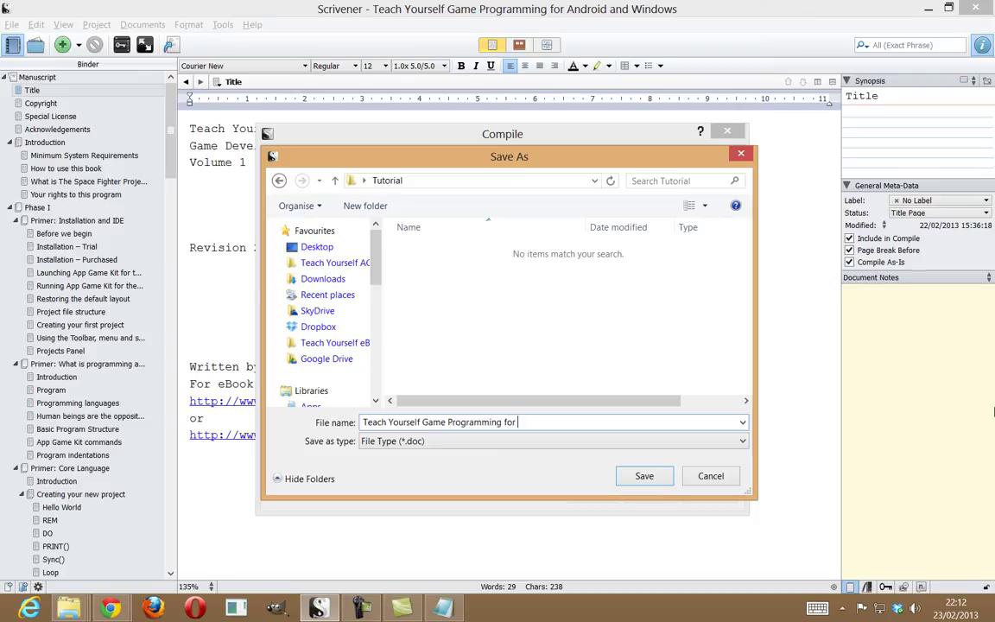
{"action": "type", "text": "Android and Windows"}
{"action": "left_click", "coordinate": [645, 476]}
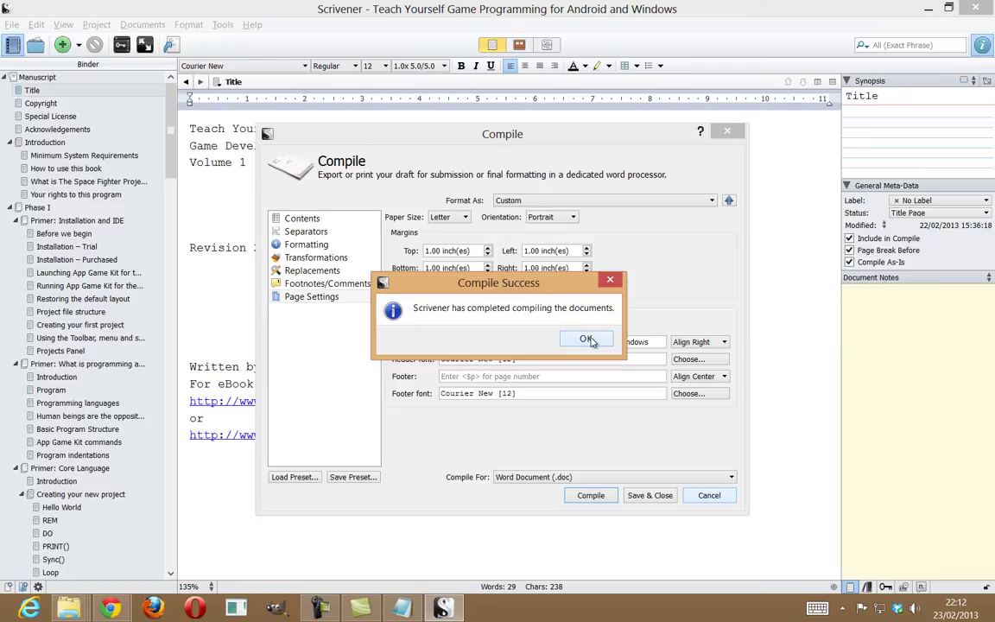
{"action": "left_click", "coordinate": [586, 339]}
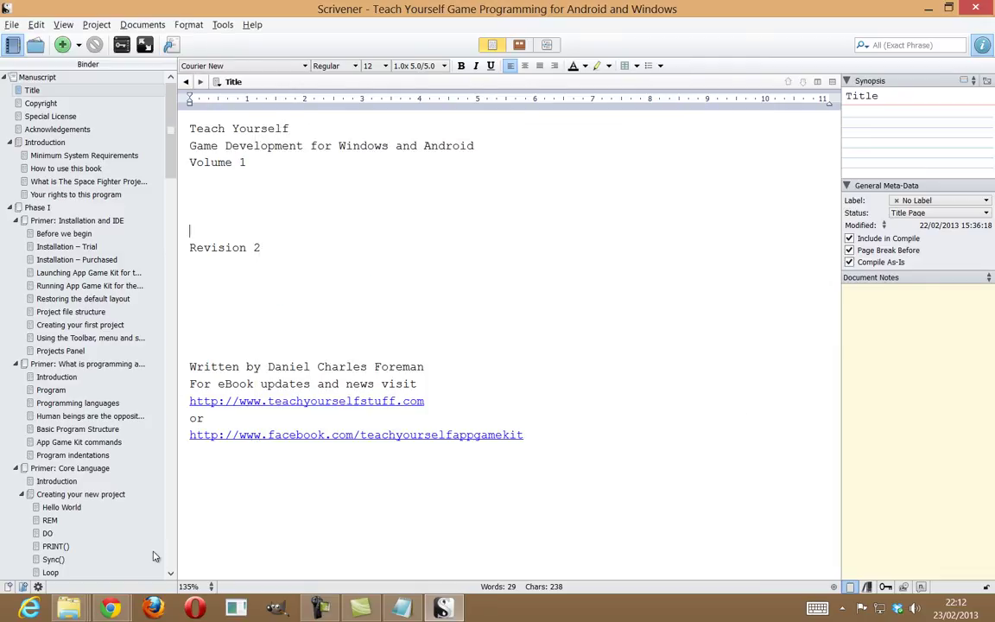
Step: Open the compiled .doc from the Tutorial folder in Microsoft Word
{"action": "mouse_move", "coordinate": [76, 612]}
{"action": "left_click", "coordinate": [122, 536]}
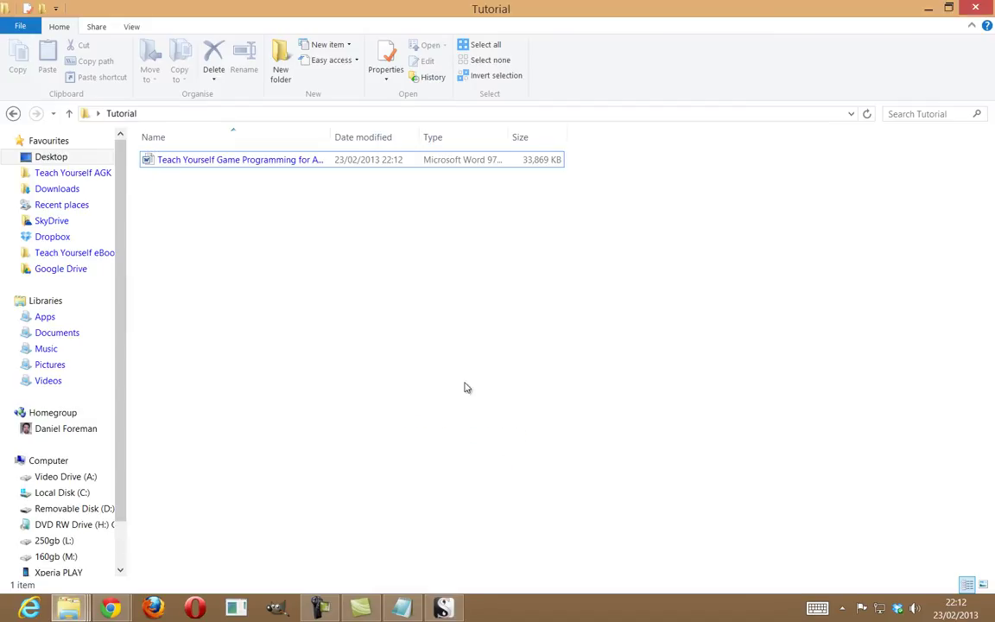
{"action": "left_click", "coordinate": [207, 159]}
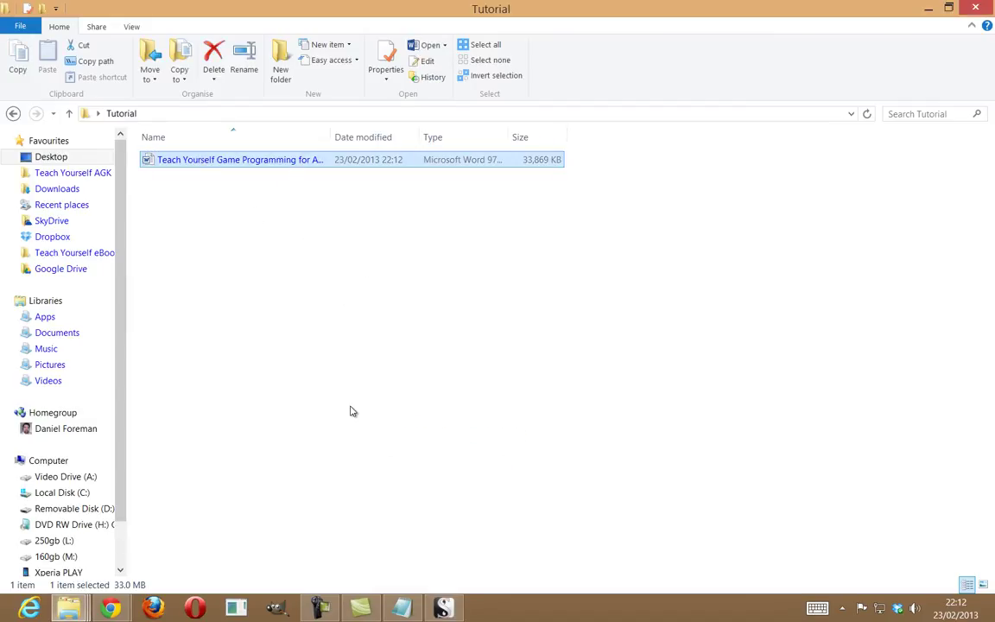
{"action": "double_click", "coordinate": [257, 166]}
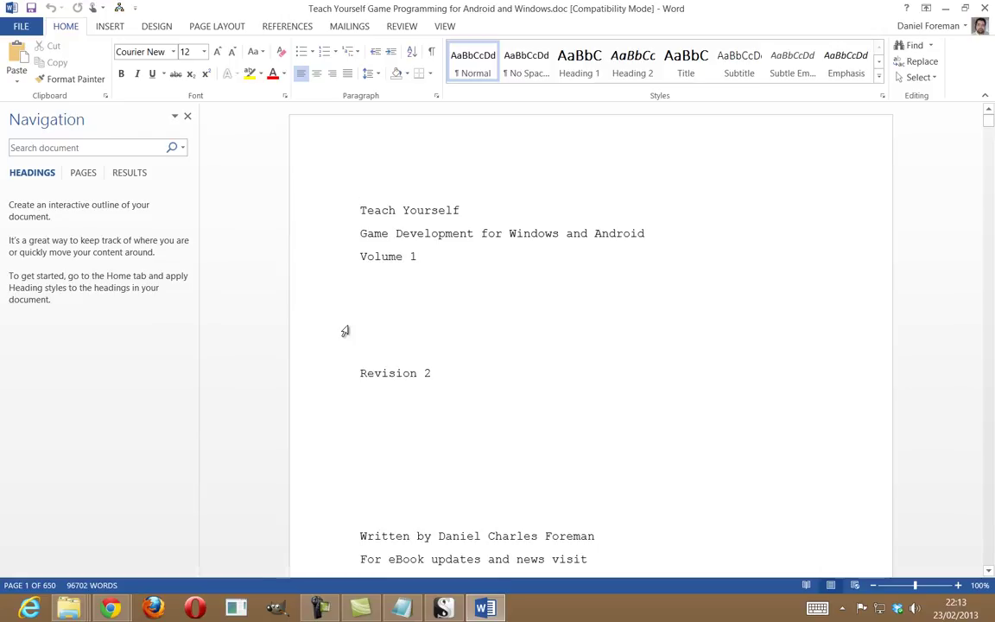
Step: Look over the title, copyright and Introduction pages, placing the cursor in the Introduction heading
{"action": "scroll", "coordinate": [522, 378], "scroll_direction": "down", "scroll_amount": 3}
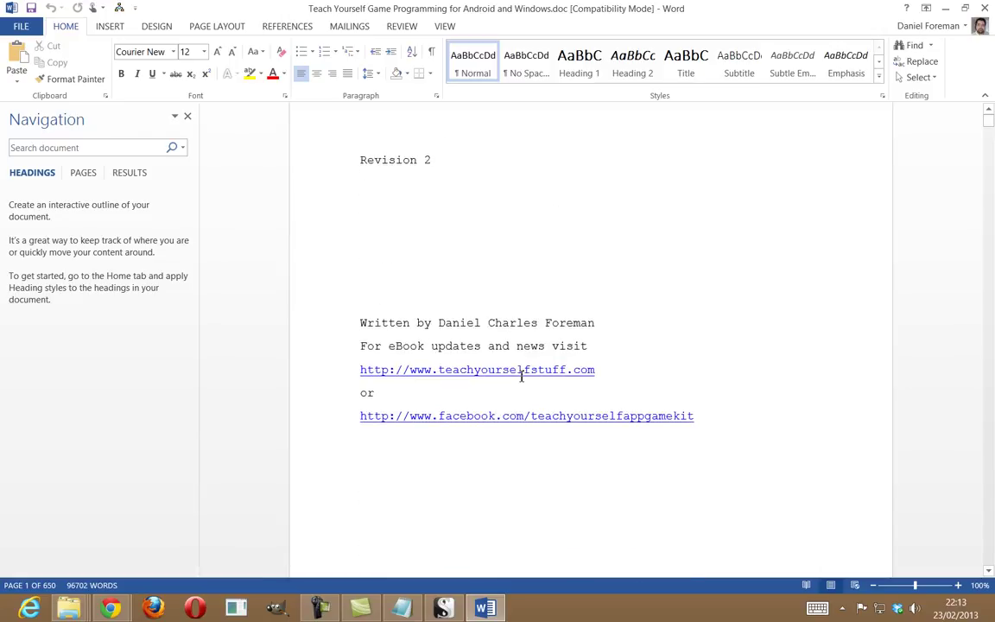
{"action": "scroll", "coordinate": [522, 378], "scroll_direction": "up", "scroll_amount": 3}
{"action": "scroll", "coordinate": [520, 376], "scroll_direction": "down", "scroll_amount": 12}
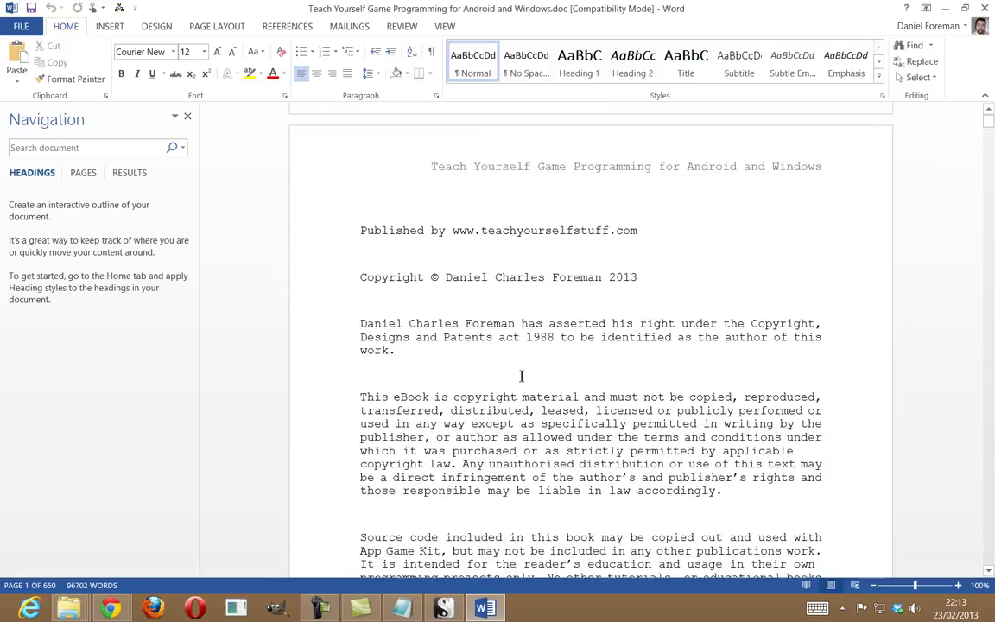
{"action": "scroll", "coordinate": [521, 376], "scroll_direction": "down", "scroll_amount": 20}
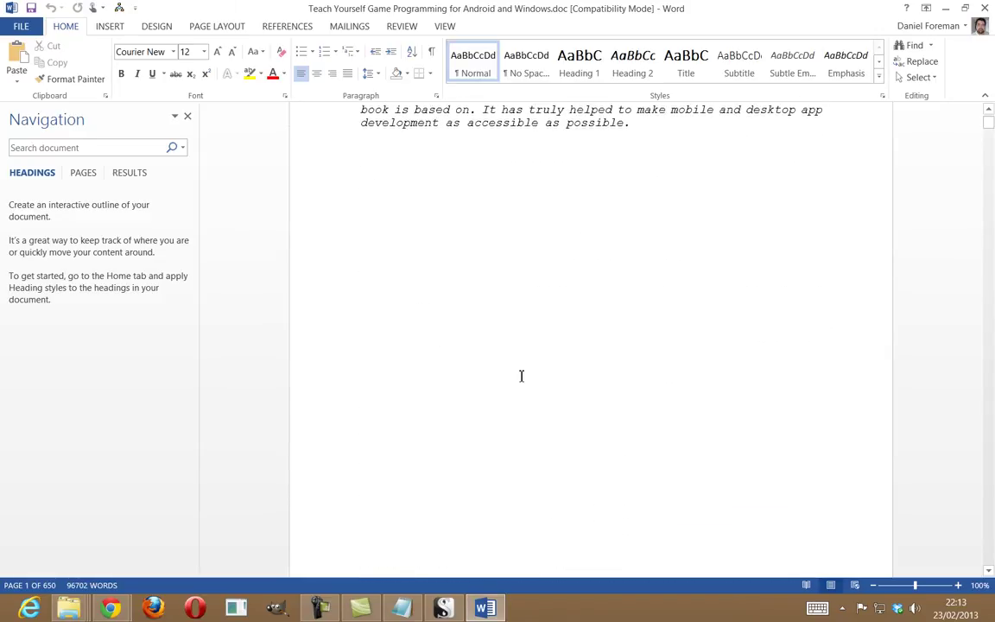
{"action": "scroll", "coordinate": [521, 376], "scroll_direction": "down", "scroll_amount": 8}
{"action": "scroll", "coordinate": [522, 373], "scroll_direction": "up", "scroll_amount": 2}
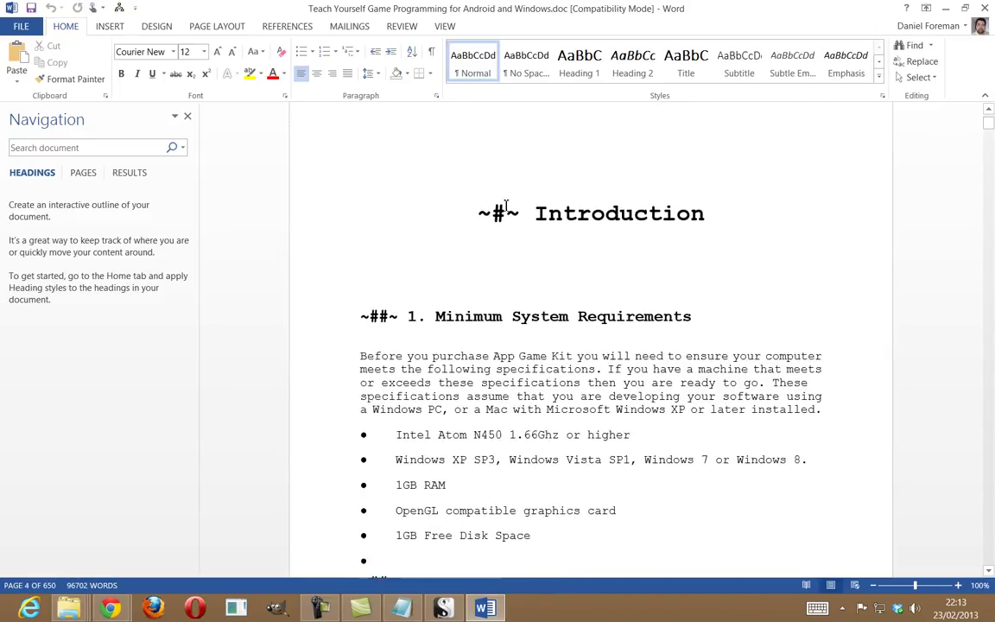
{"action": "left_click", "coordinate": [531, 216]}
{"action": "scroll", "coordinate": [433, 335], "scroll_direction": "down", "scroll_amount": 15}
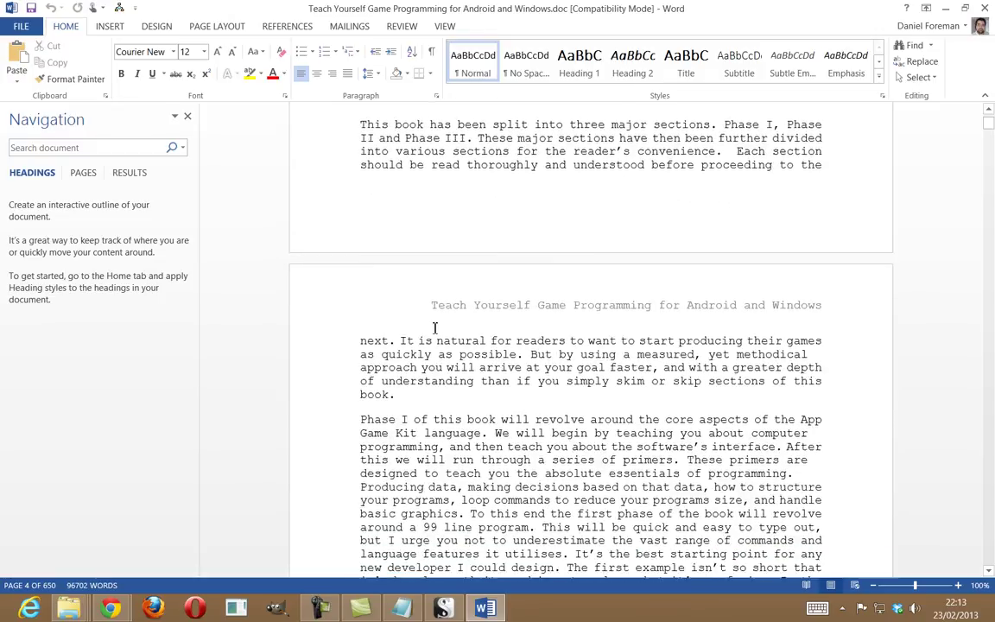
{"action": "scroll", "coordinate": [433, 331], "scroll_direction": "up", "scroll_amount": 15}
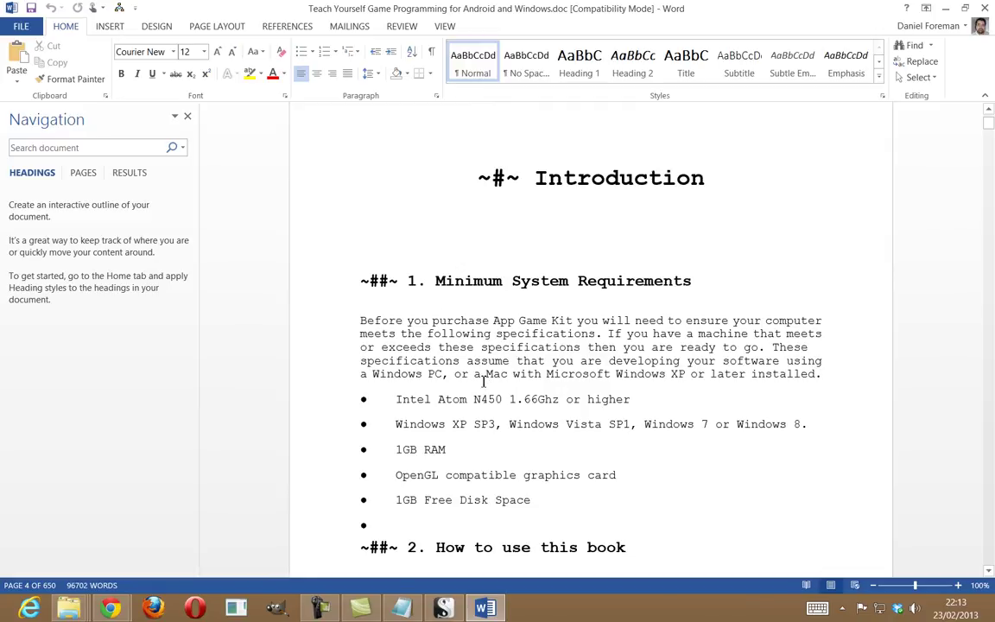
{"action": "scroll", "coordinate": [483, 381], "scroll_direction": "up", "scroll_amount": 4}
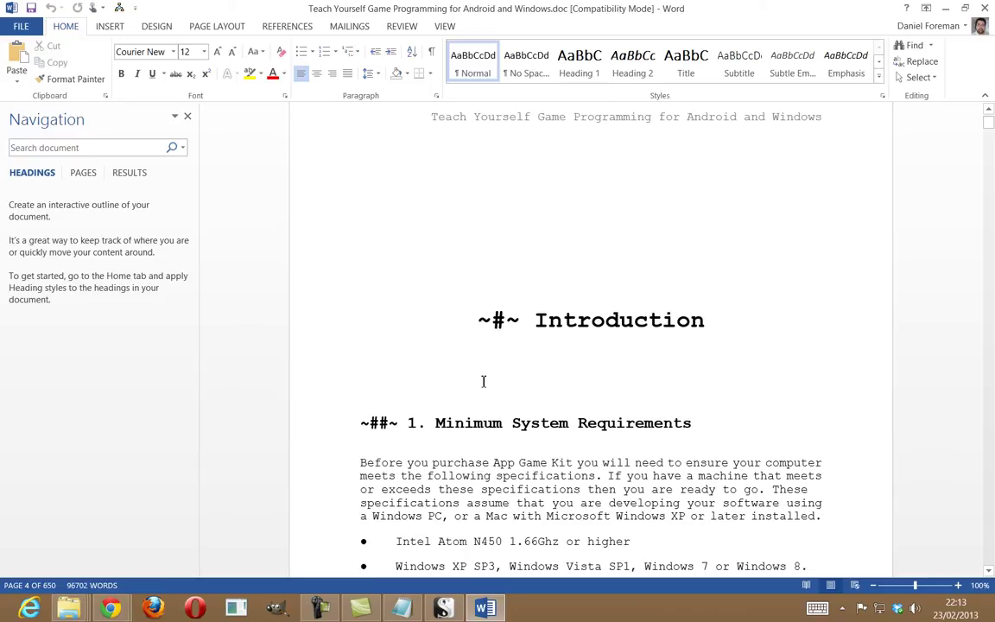
{"action": "left_click", "coordinate": [445, 26]}
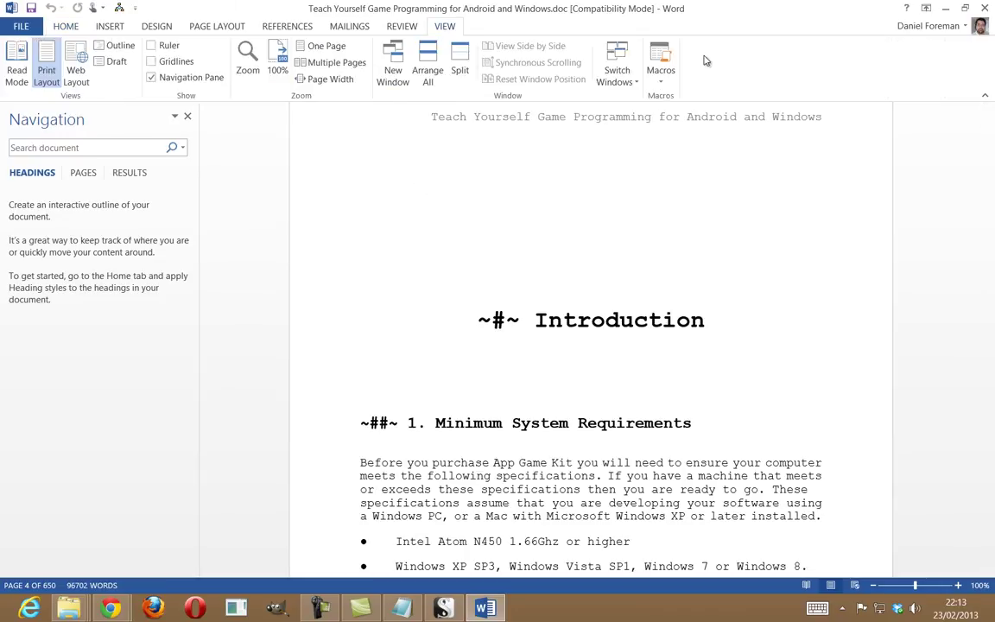
Step: Open the FormatParagraphsContainingText macro code and inspect its ~####~ search text and wdStyleHeading4 style
{"action": "left_click", "coordinate": [662, 55]}
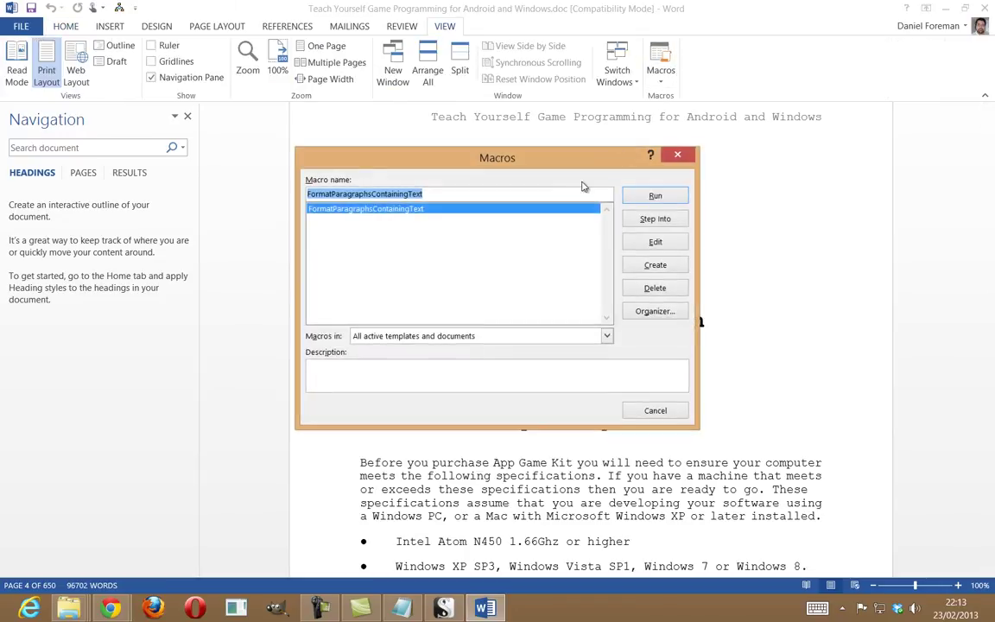
{"action": "left_click", "coordinate": [656, 242]}
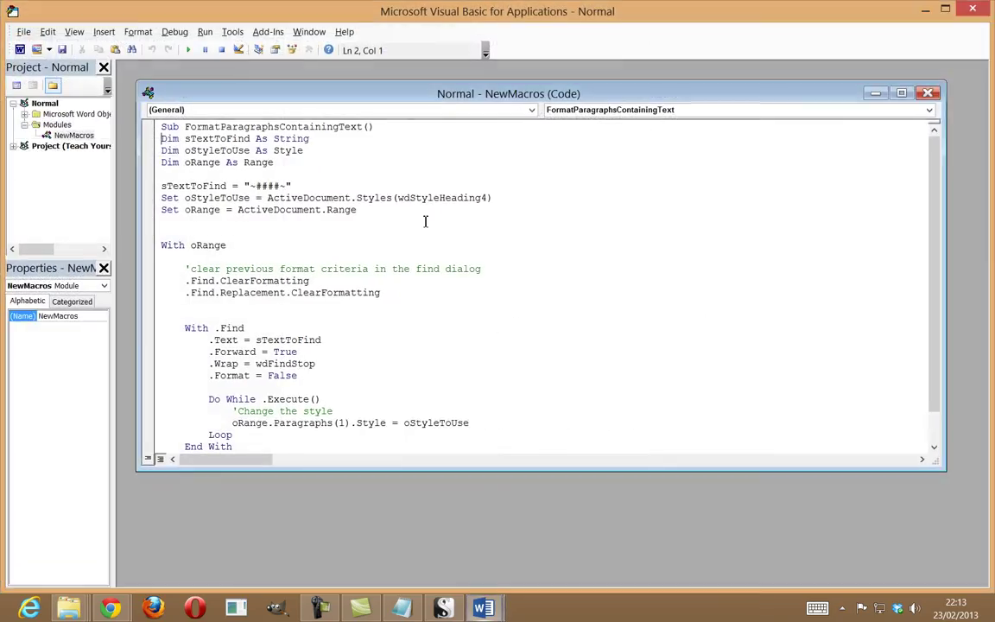
{"action": "scroll", "coordinate": [371, 264], "scroll_direction": "down", "scroll_amount": 1}
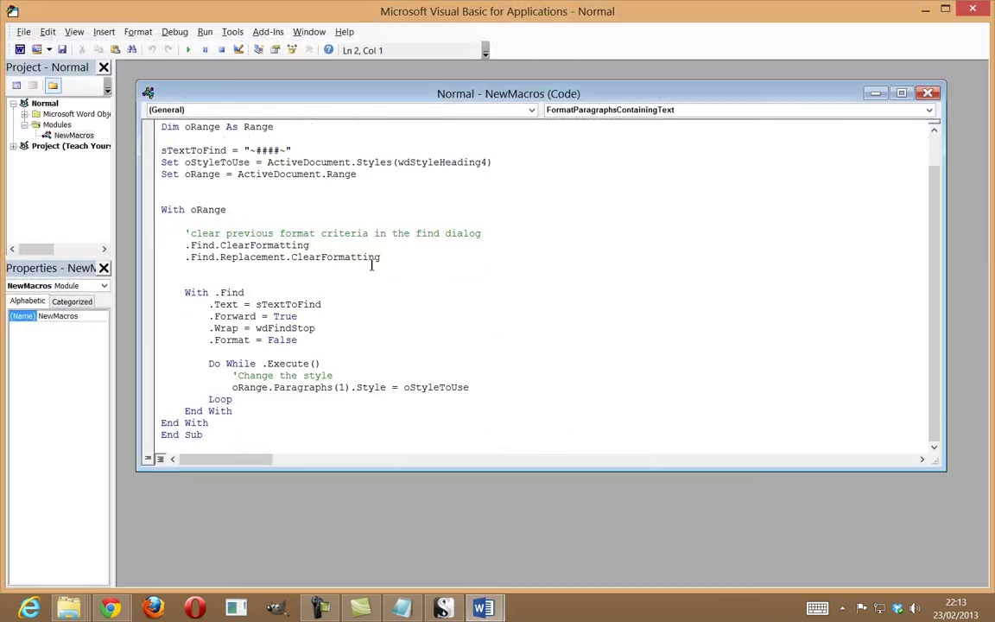
{"action": "scroll", "coordinate": [372, 264], "scroll_direction": "up", "scroll_amount": 1}
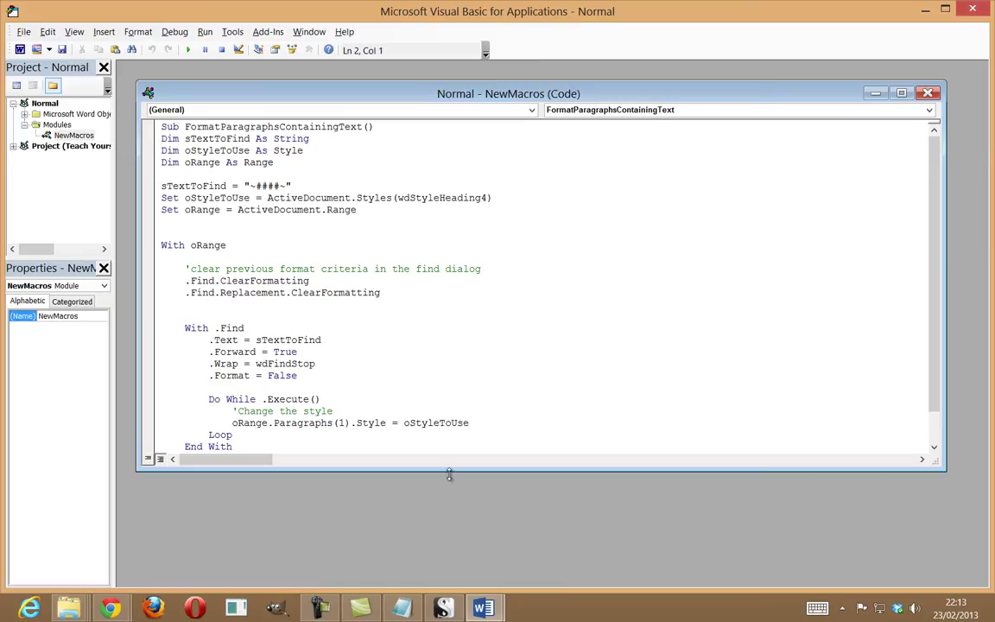
{"action": "left_click_drag", "start_coordinate": [451, 471], "coordinate": [442, 565]}
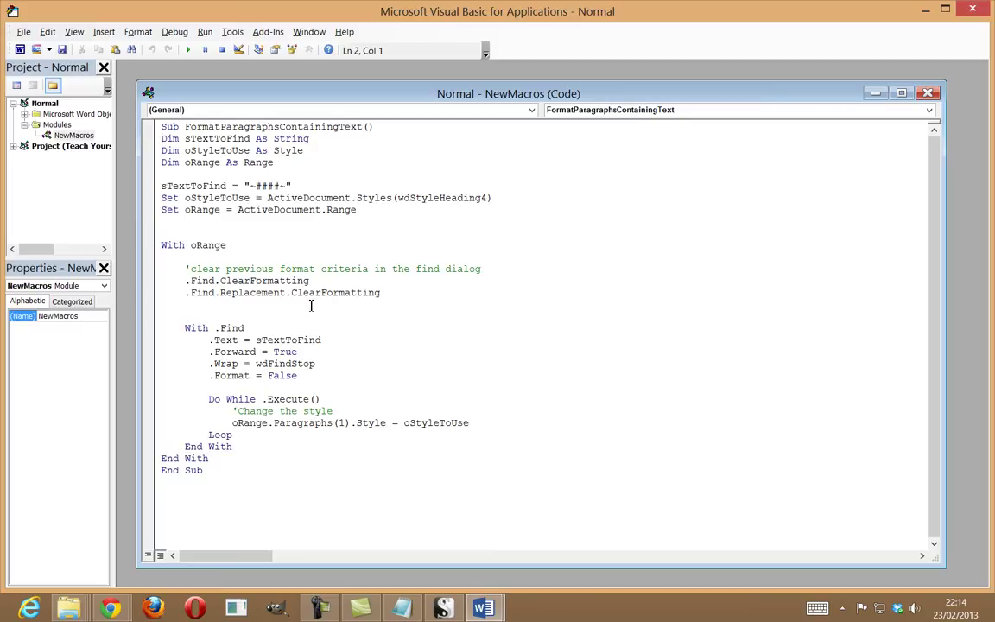
{"action": "left_click_drag", "start_coordinate": [286, 186], "coordinate": [250, 187]}
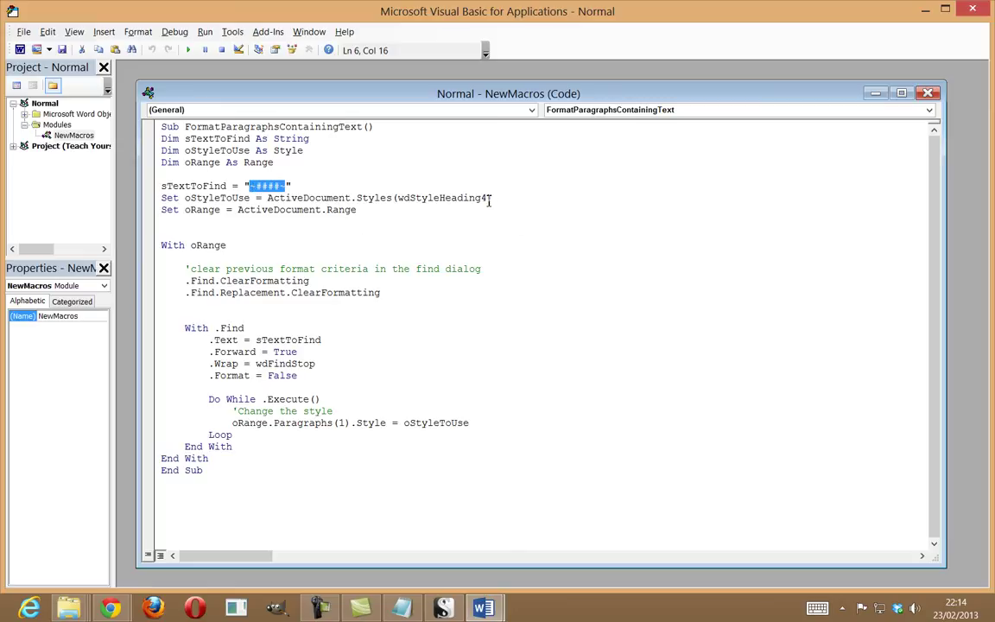
{"action": "left_click_drag", "start_coordinate": [488, 198], "coordinate": [397, 198]}
Step: Back in Word, insert a page break before the Introduction heading
{"action": "key", "text": "alt+F11"}
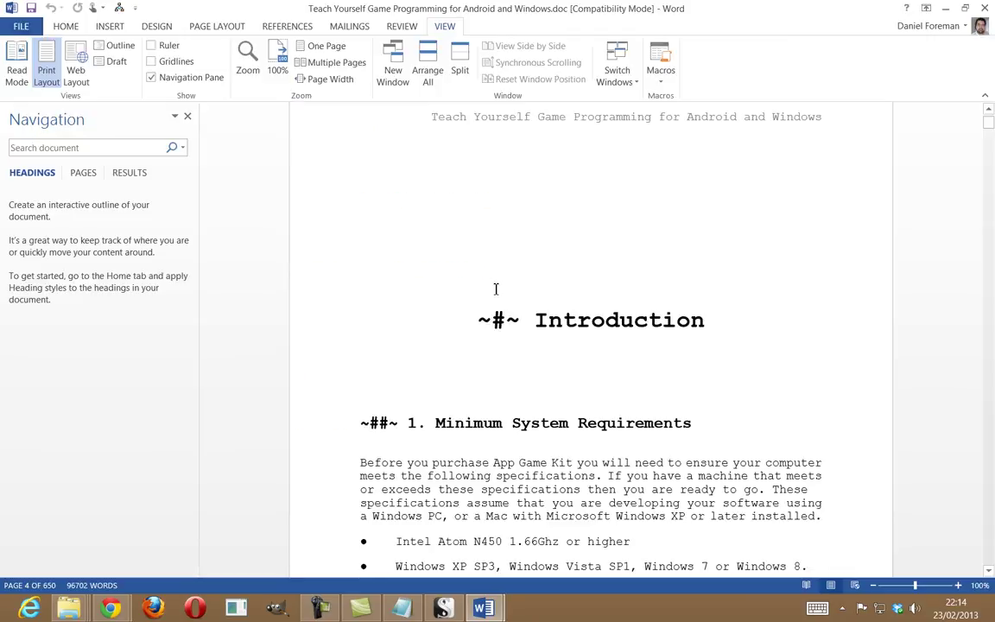
{"action": "scroll", "coordinate": [568, 269], "scroll_direction": "up", "scroll_amount": 15}
{"action": "scroll", "coordinate": [566, 276], "scroll_direction": "down", "scroll_amount": 7}
{"action": "scroll", "coordinate": [573, 222], "scroll_direction": "up", "scroll_amount": 5}
{"action": "scroll", "coordinate": [573, 291], "scroll_direction": "down", "scroll_amount": 10}
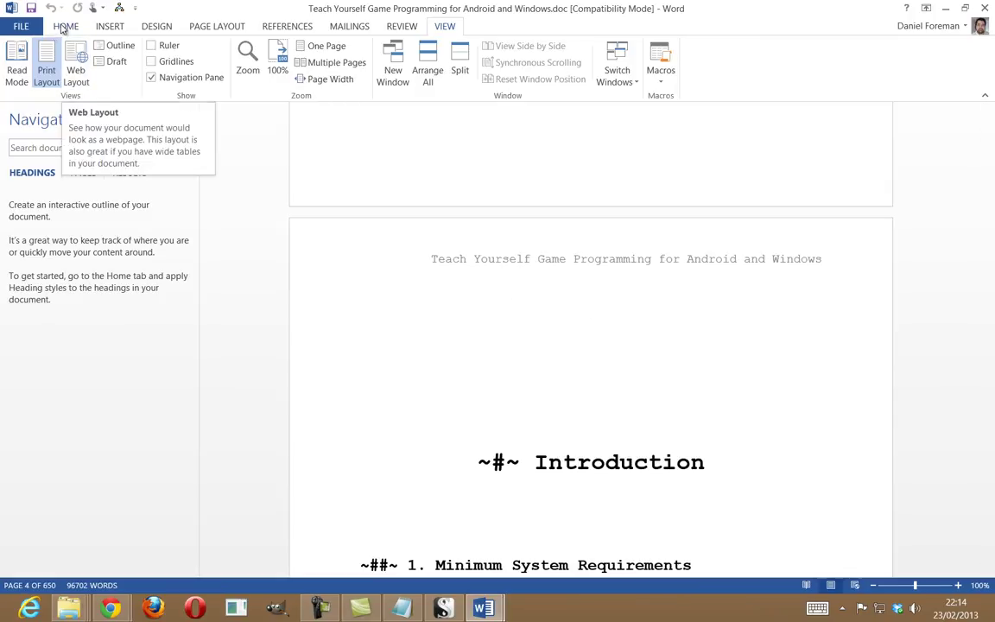
{"action": "scroll", "coordinate": [82, 49], "scroll_direction": "up", "scroll_amount": 6}
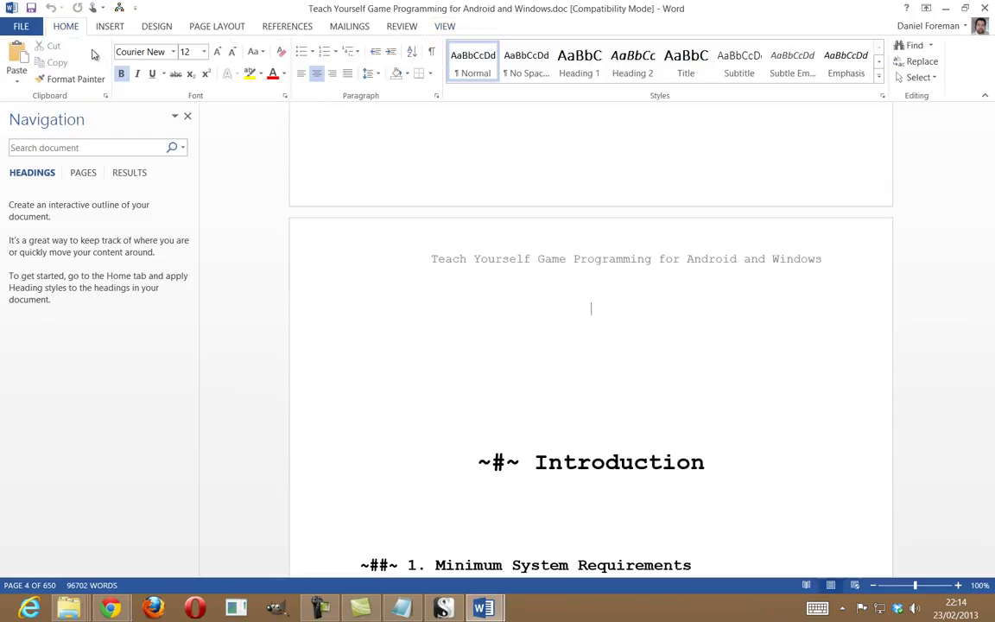
{"action": "scroll", "coordinate": [86, 73], "scroll_direction": "down", "scroll_amount": 1}
{"action": "left_click", "coordinate": [83, 78]}
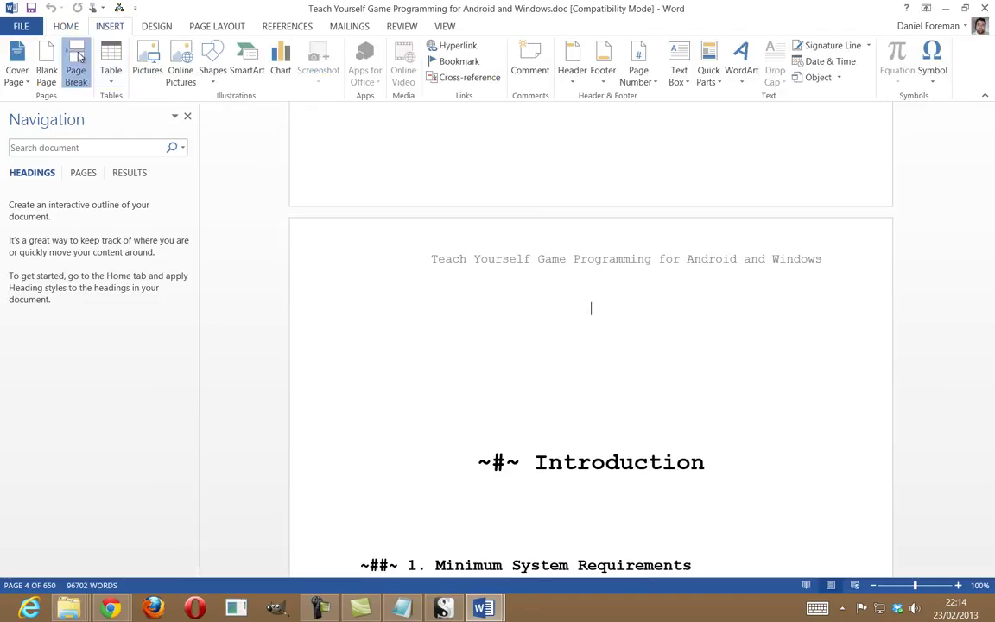
{"action": "scroll", "coordinate": [252, 133], "scroll_direction": "up", "scroll_amount": 3}
{"action": "scroll", "coordinate": [361, 223], "scroll_direction": "down", "scroll_amount": 8}
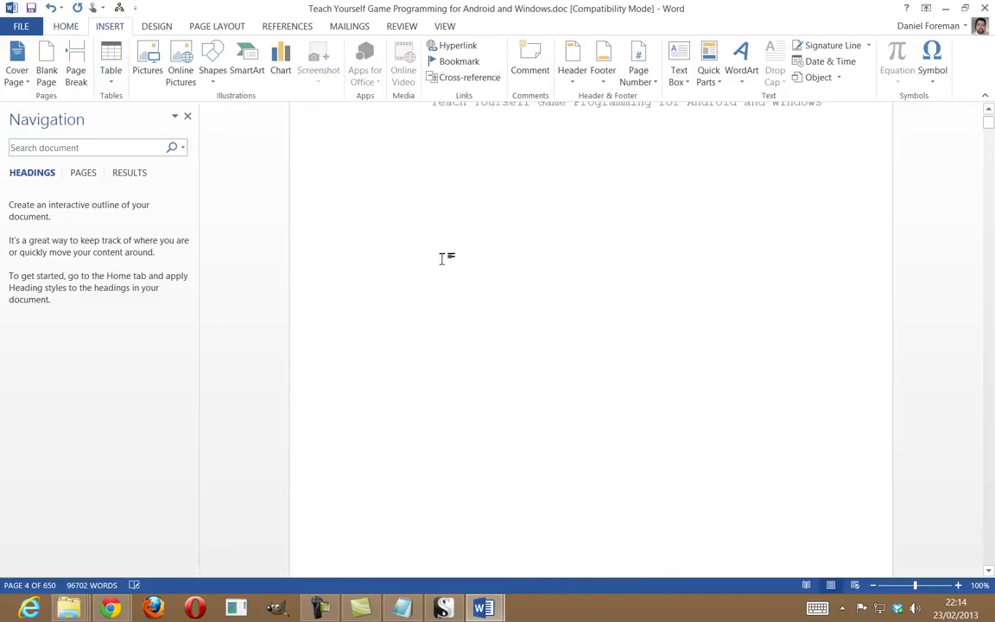
{"action": "scroll", "coordinate": [606, 252], "scroll_direction": "down", "scroll_amount": 10}
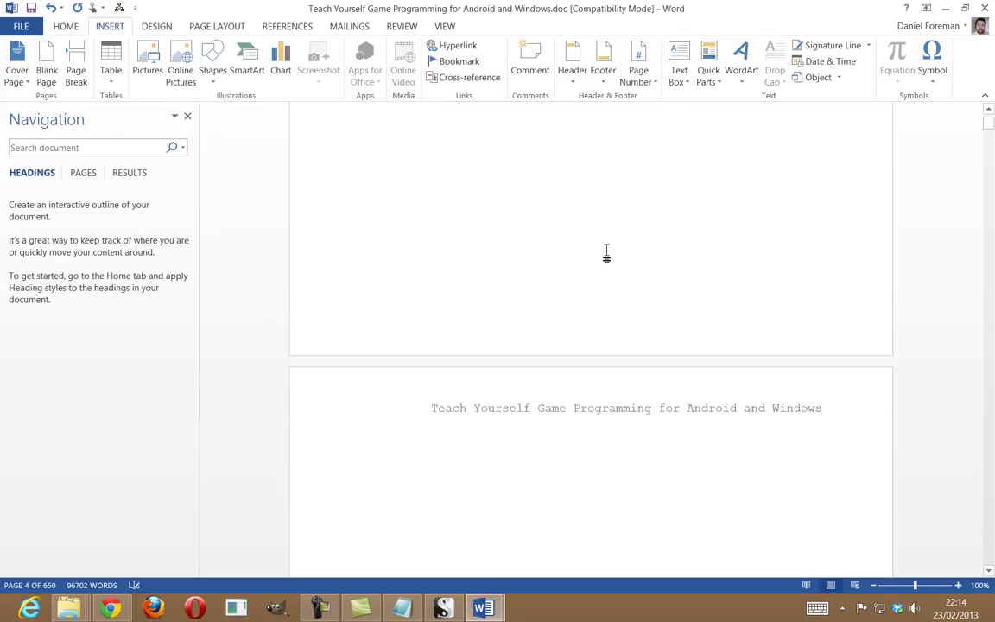
{"action": "scroll", "coordinate": [554, 249], "scroll_direction": "down", "scroll_amount": 5}
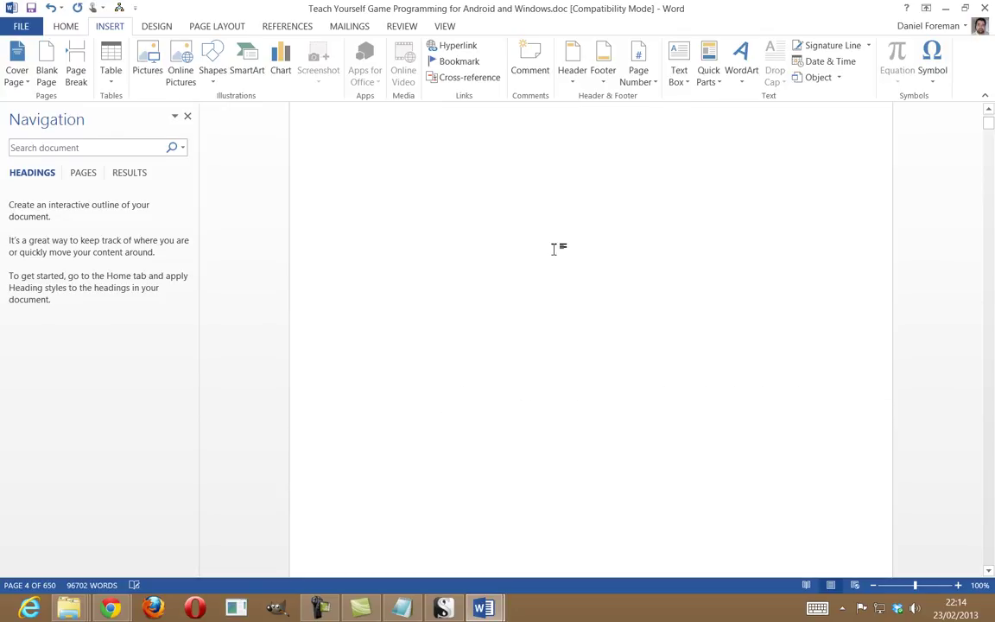
{"action": "scroll", "coordinate": [566, 213], "scroll_direction": "up", "scroll_amount": 8}
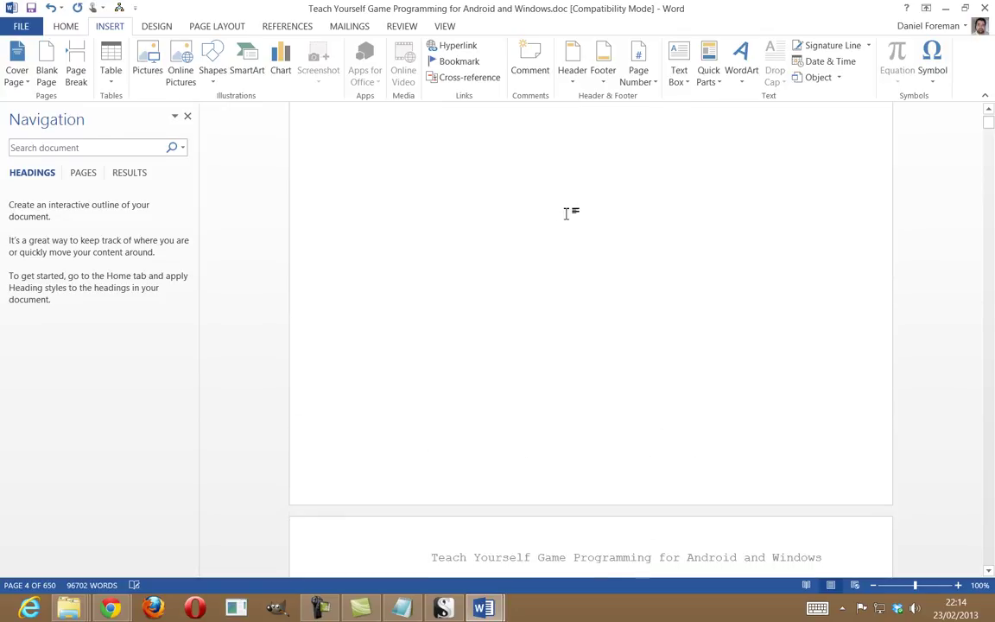
{"action": "scroll", "coordinate": [566, 213], "scroll_direction": "down", "scroll_amount": 4}
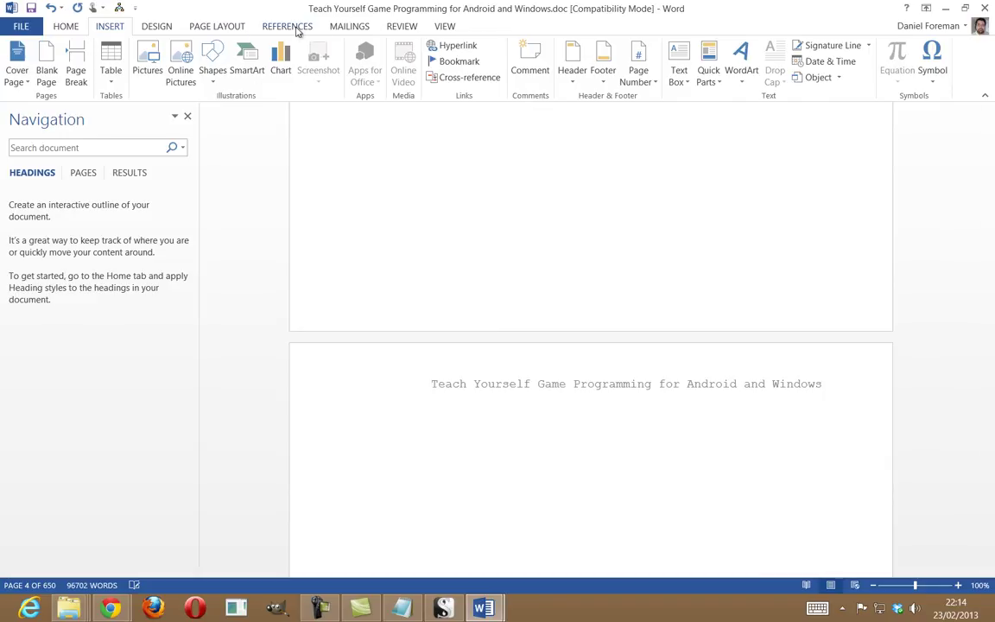
Step: Insert Automatic Table 1 contents on the new page and dismiss the no-entries notice
{"action": "left_click", "coordinate": [289, 26]}
{"action": "left_click", "coordinate": [24, 76]}
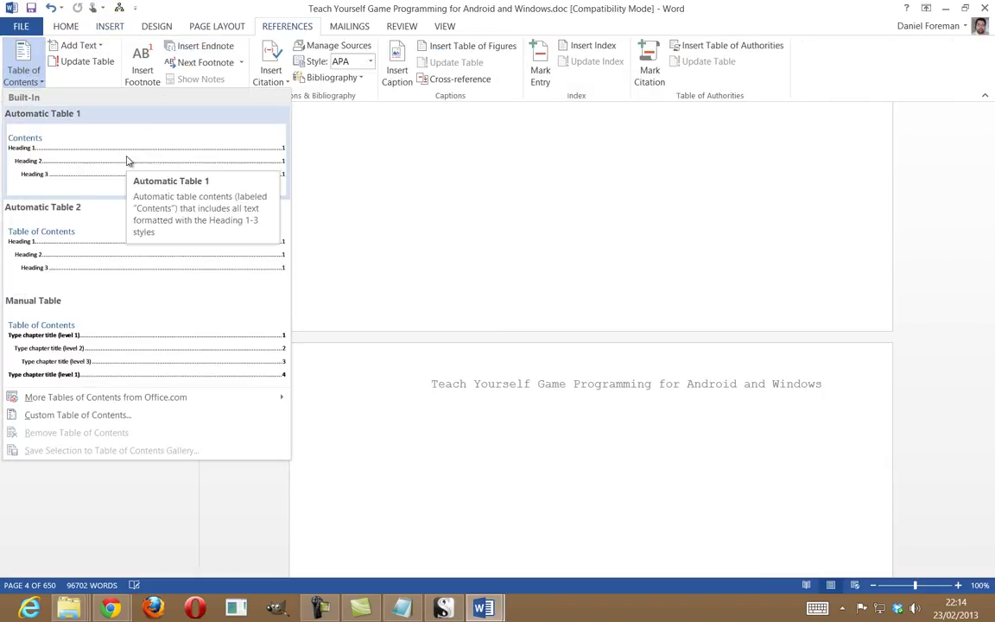
{"action": "left_click", "coordinate": [127, 161]}
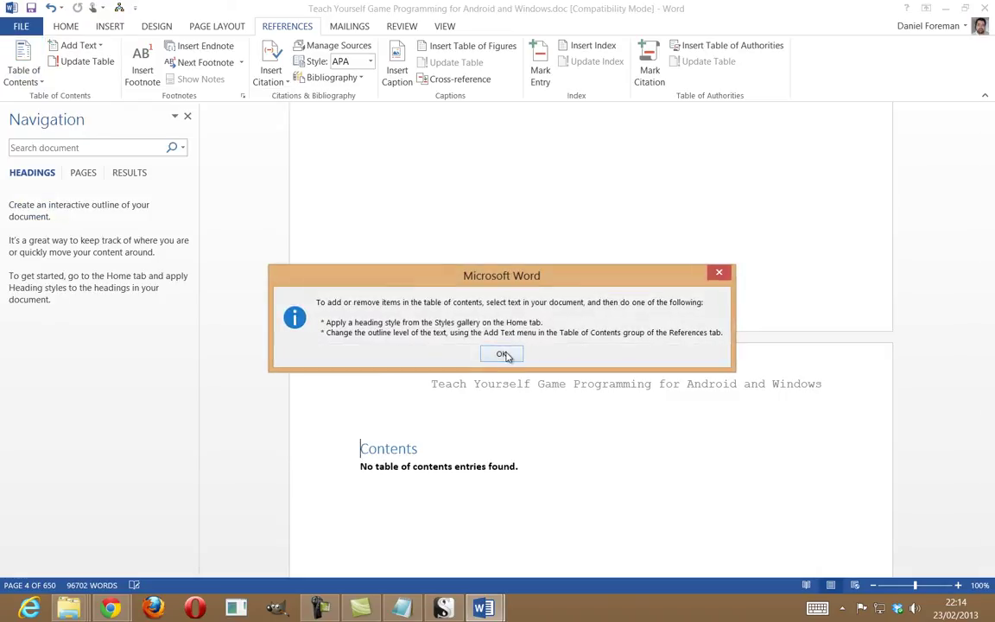
{"action": "left_click", "coordinate": [502, 353]}
{"action": "scroll", "coordinate": [432, 354], "scroll_direction": "down", "scroll_amount": 3}
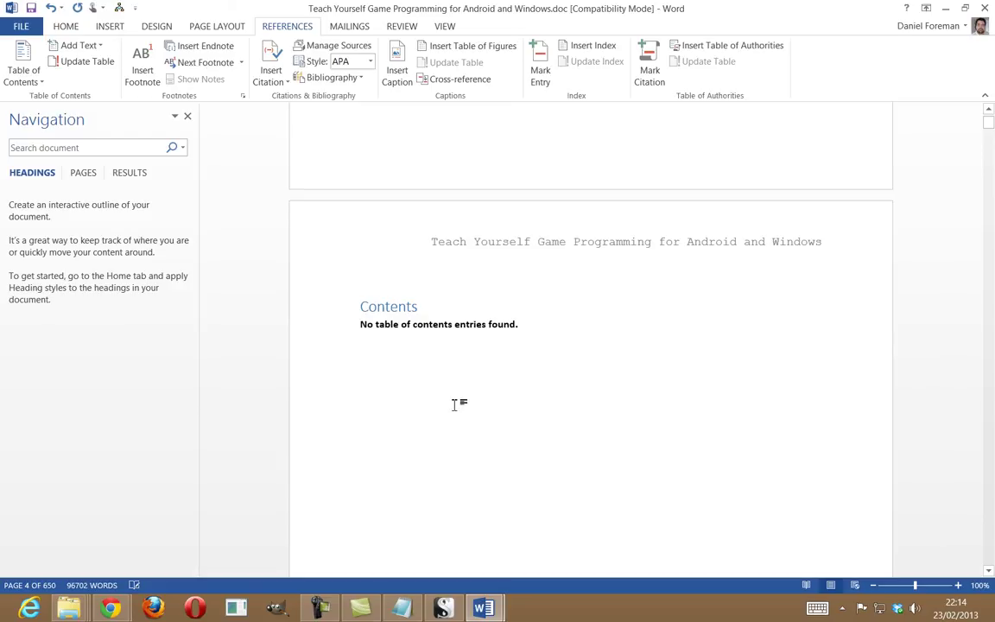
{"action": "scroll", "coordinate": [455, 393], "scroll_direction": "down", "scroll_amount": 12}
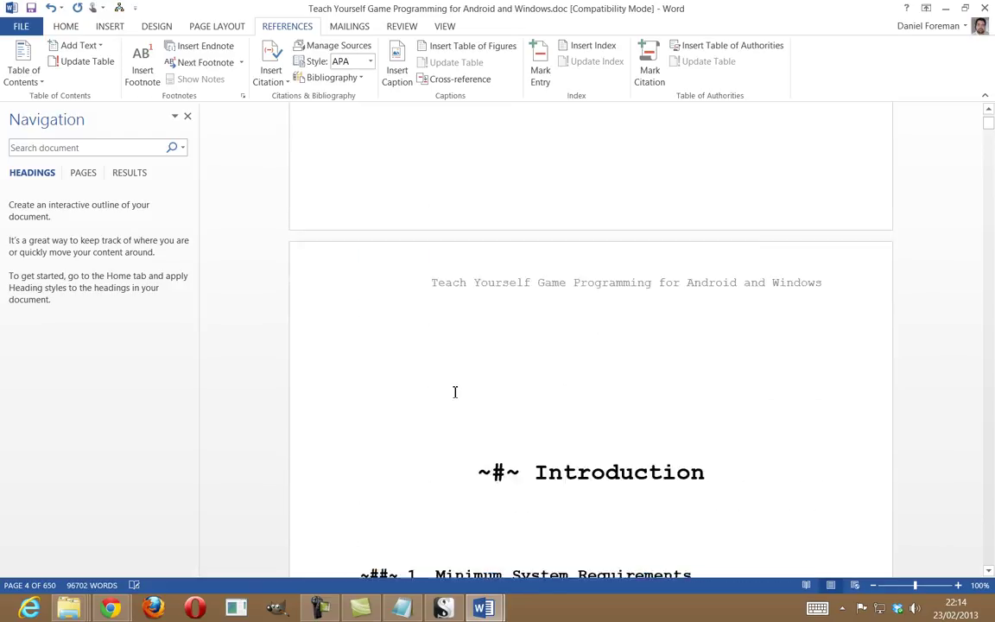
{"action": "scroll", "coordinate": [455, 393], "scroll_direction": "down", "scroll_amount": 1}
Step: Apply Heading 1 to the Introduction heading
{"action": "left_click", "coordinate": [624, 337]}
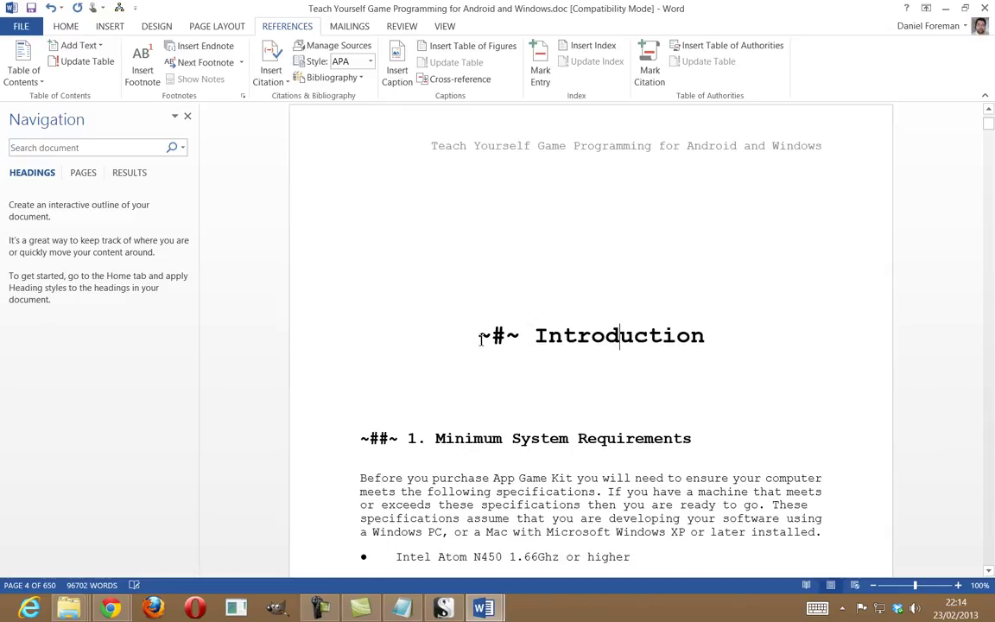
{"action": "left_click", "coordinate": [65, 25]}
{"action": "left_click", "coordinate": [581, 58]}
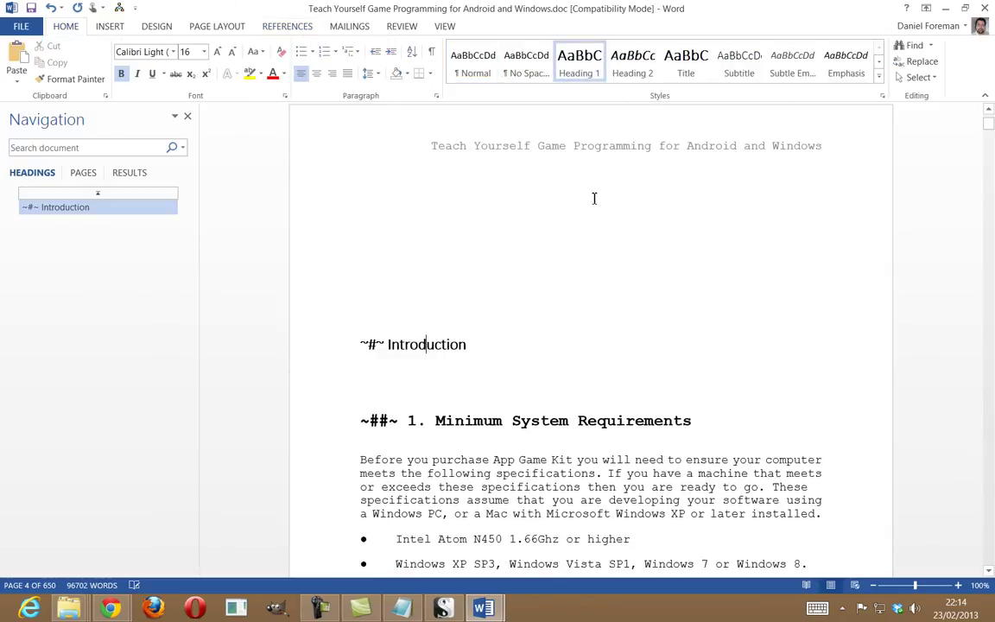
{"action": "left_click", "coordinate": [526, 267]}
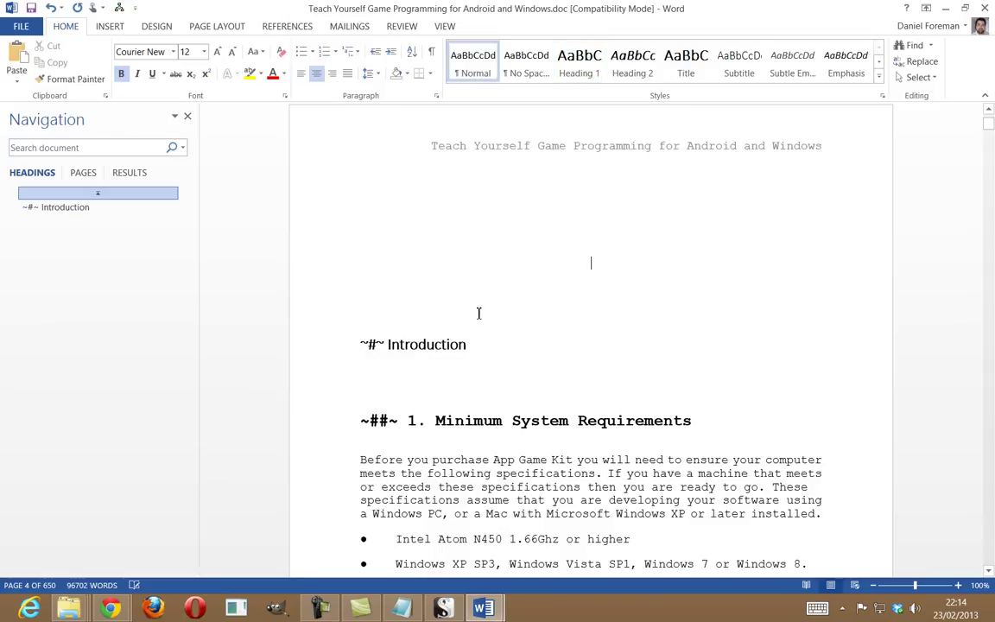
Step: Update the table of contents field, then select and delete the whole table
{"action": "scroll", "coordinate": [471, 300], "scroll_direction": "up", "scroll_amount": 10}
{"action": "scroll", "coordinate": [424, 244], "scroll_direction": "up", "scroll_amount": 1}
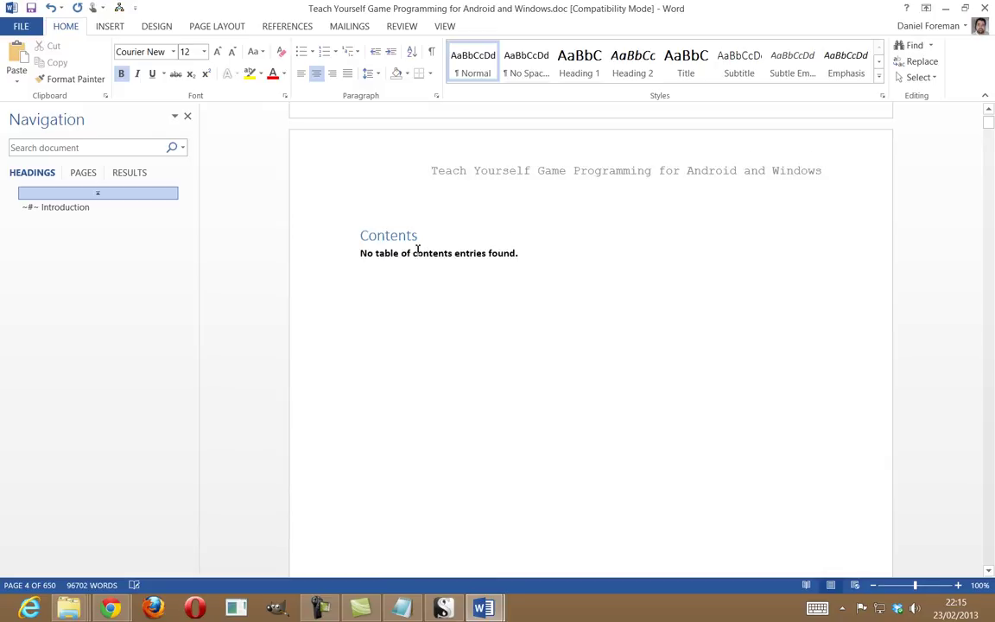
{"action": "right_click", "coordinate": [418, 251]}
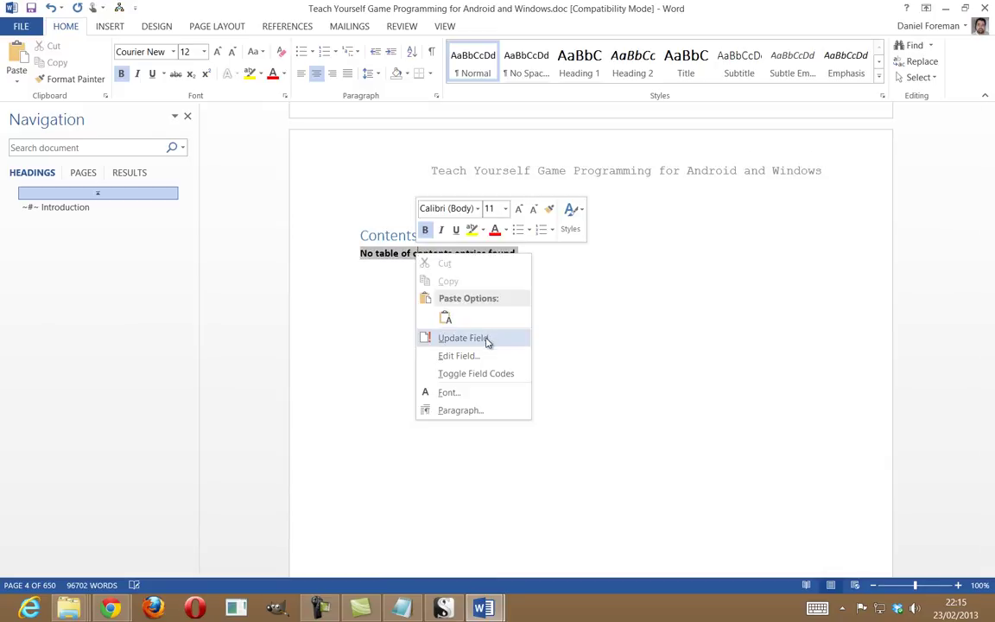
{"action": "left_click", "coordinate": [486, 340]}
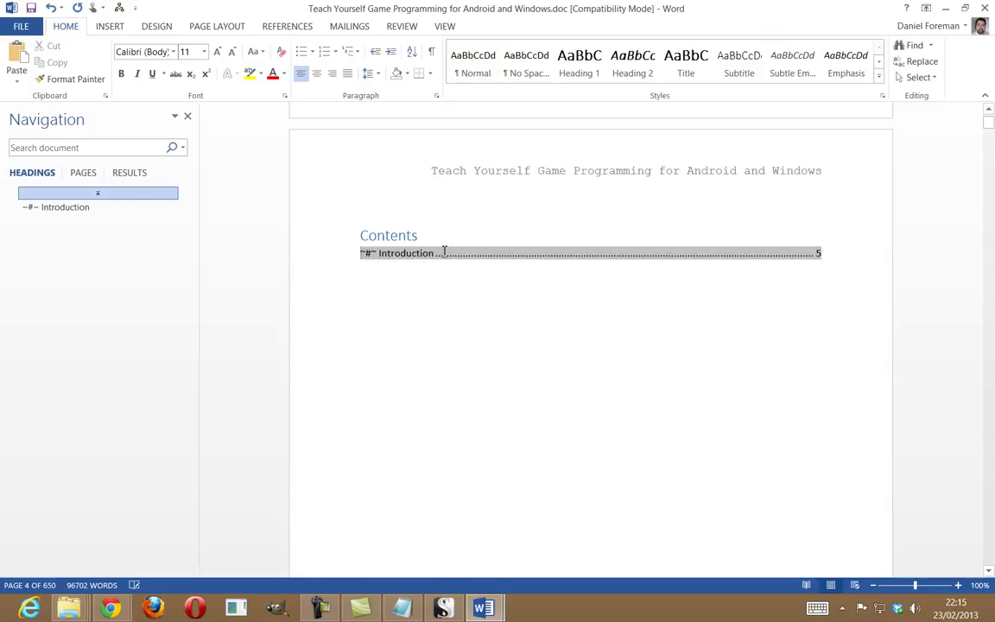
{"action": "key", "text": "Down"}
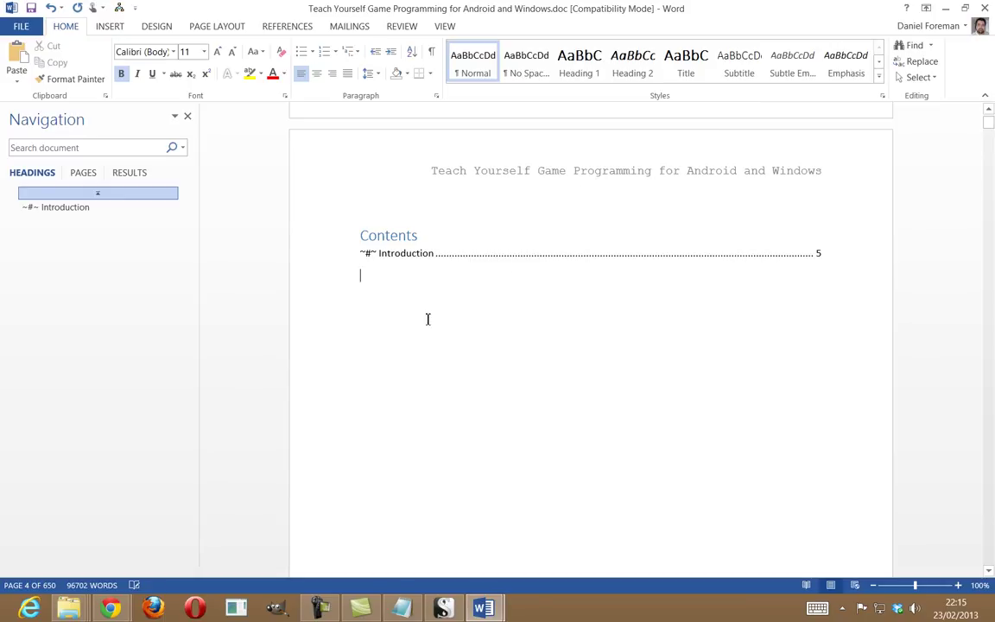
{"action": "left_click", "coordinate": [337, 208]}
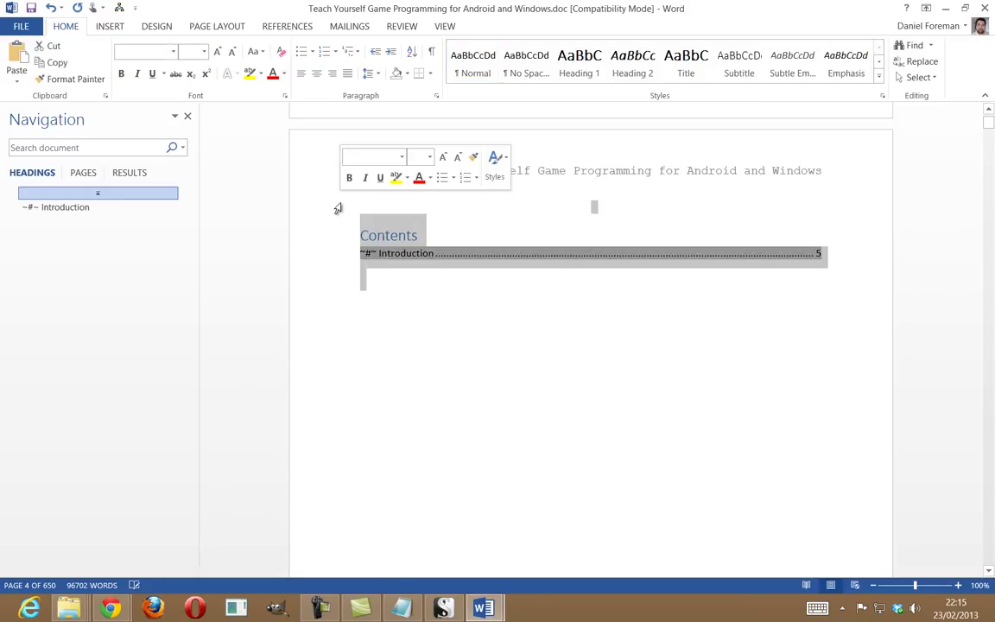
{"action": "key", "text": "Delete"}
Step: Insert a page break on the empty line atop the Introduction page
{"action": "scroll", "coordinate": [337, 208], "scroll_direction": "up", "scroll_amount": 5}
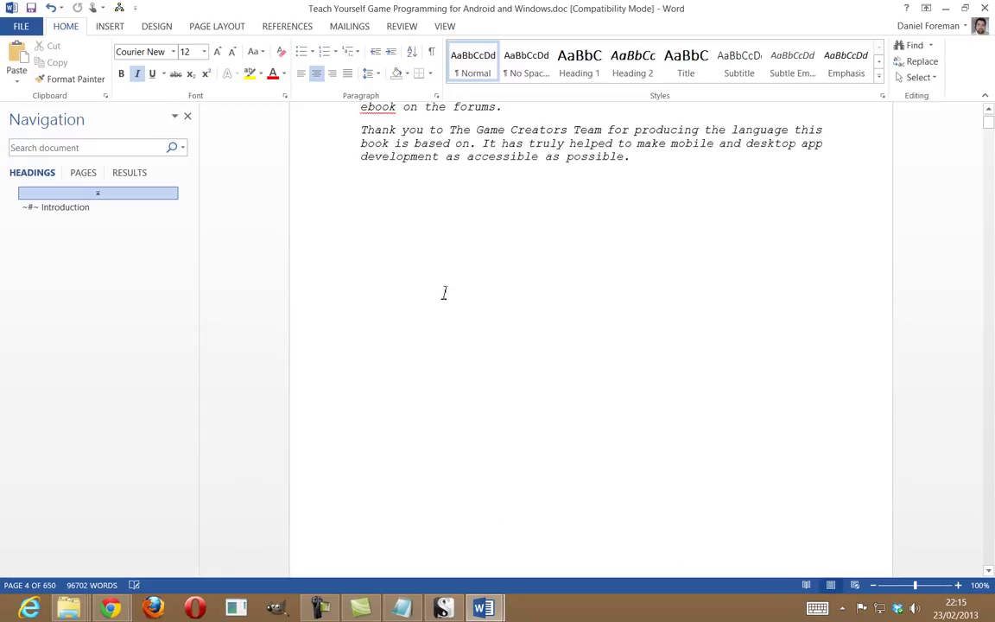
{"action": "scroll", "coordinate": [445, 293], "scroll_direction": "up", "scroll_amount": 5}
{"action": "scroll", "coordinate": [442, 293], "scroll_direction": "down", "scroll_amount": 12}
{"action": "scroll", "coordinate": [444, 289], "scroll_direction": "up", "scroll_amount": 3}
{"action": "left_click", "coordinate": [627, 339]}
{"action": "left_click", "coordinate": [105, 28]}
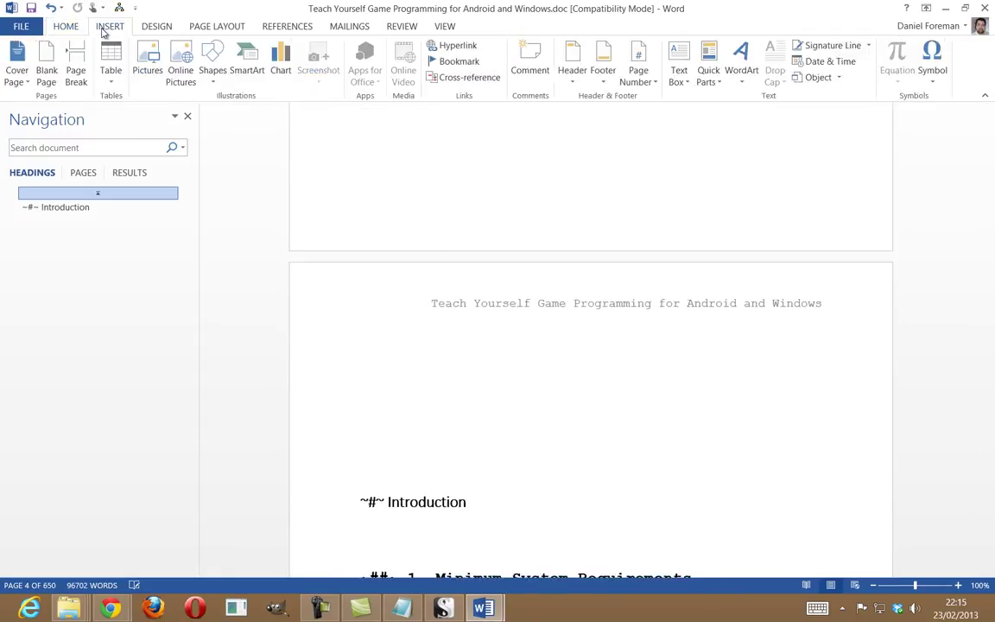
{"action": "left_click", "coordinate": [76, 70]}
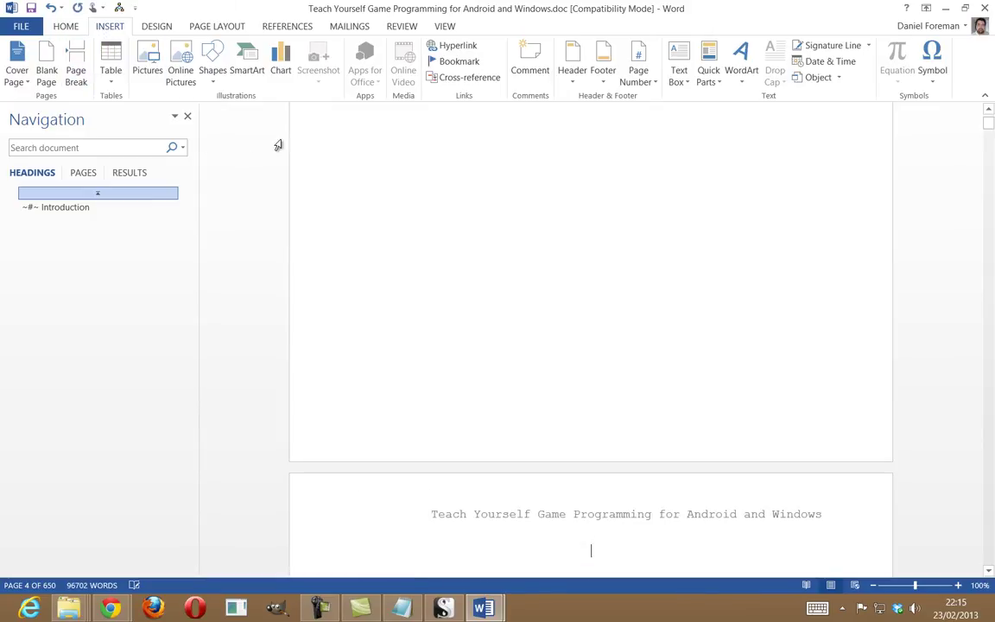
{"action": "scroll", "coordinate": [572, 289], "scroll_direction": "up", "scroll_amount": 3}
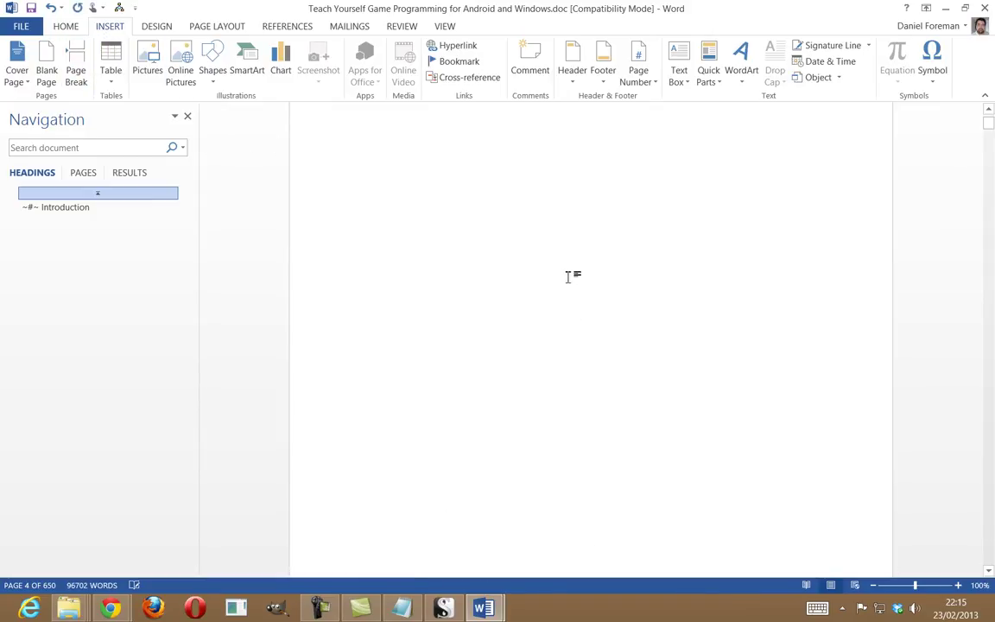
{"action": "scroll", "coordinate": [571, 276], "scroll_direction": "down", "scroll_amount": 3}
{"action": "scroll", "coordinate": [537, 338], "scroll_direction": "up", "scroll_amount": 1}
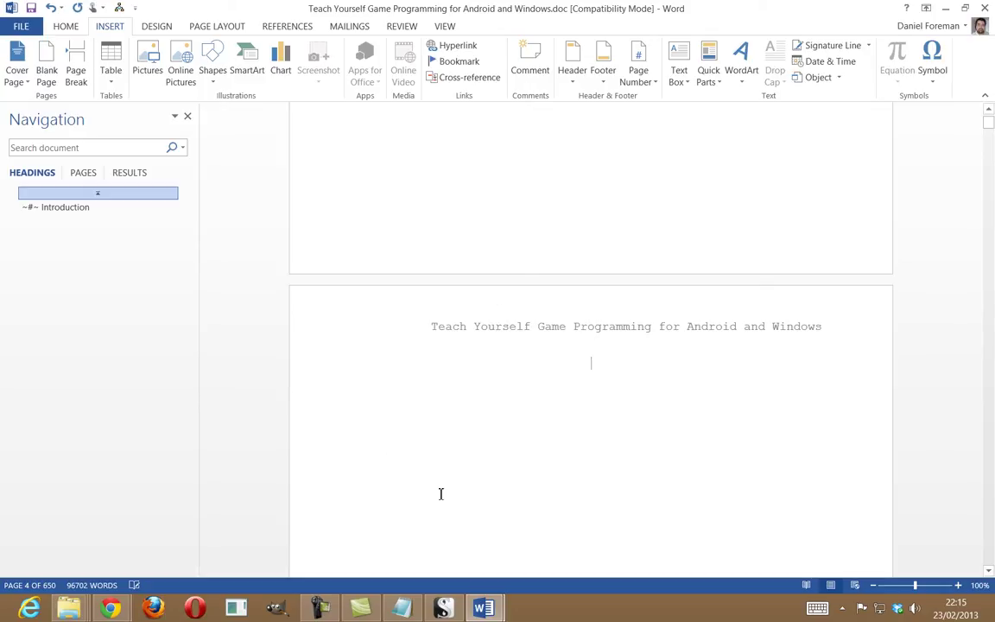
Step: Check Word's macro list without running anything, then return to the macro code editor
{"action": "mouse_move", "coordinate": [484, 609]}
{"action": "left_click", "coordinate": [561, 519]}
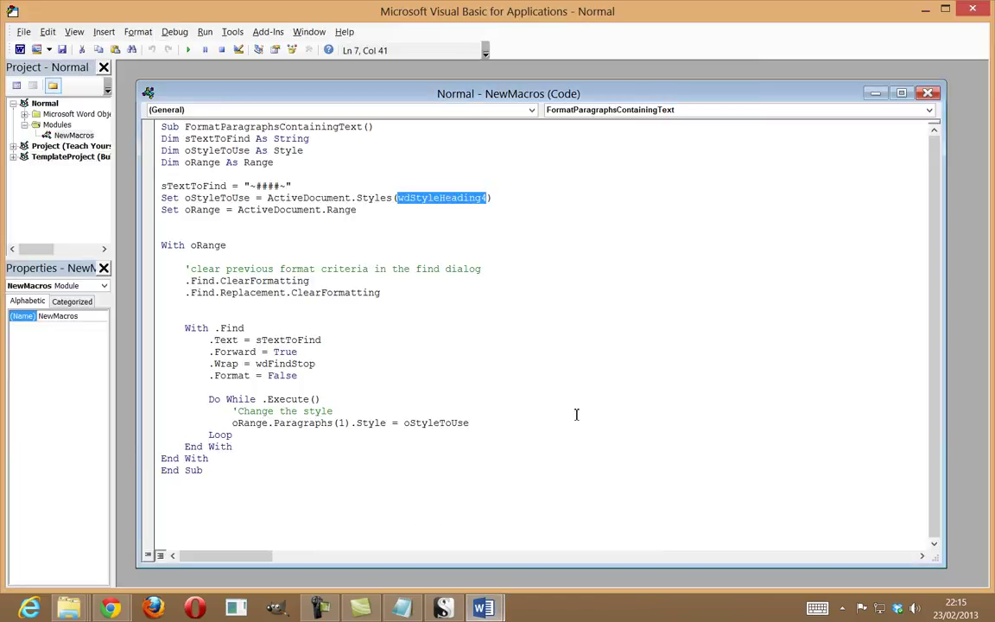
{"action": "key", "text": "alt+F11"}
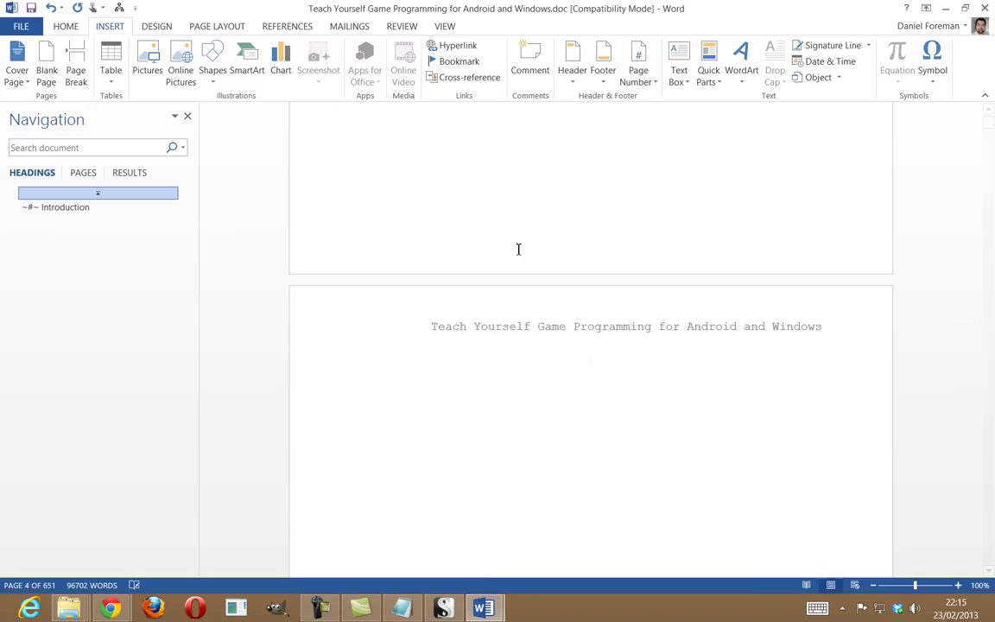
{"action": "left_click", "coordinate": [444, 27]}
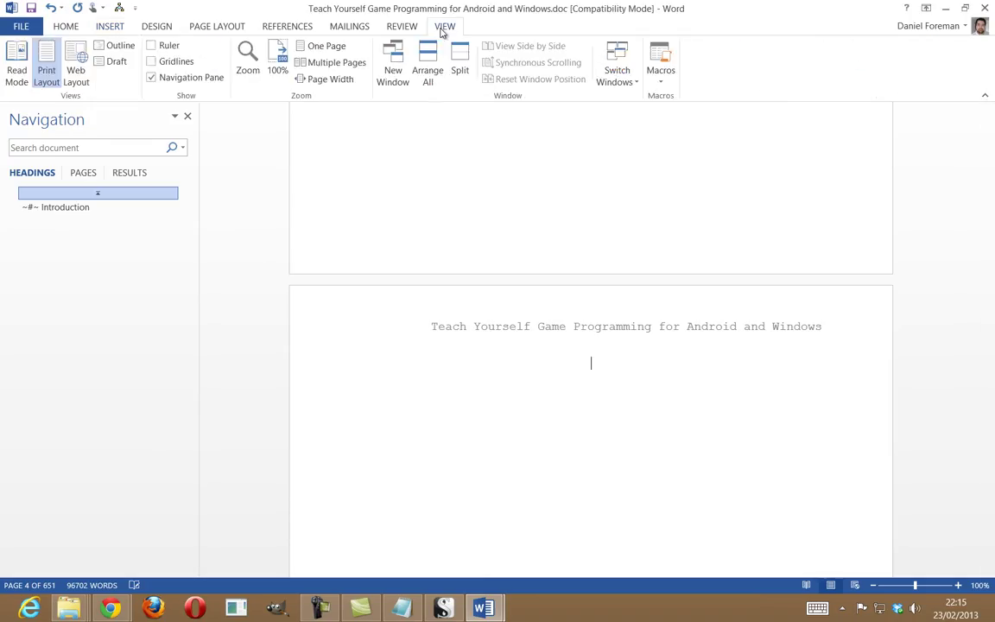
{"action": "left_click", "coordinate": [661, 60]}
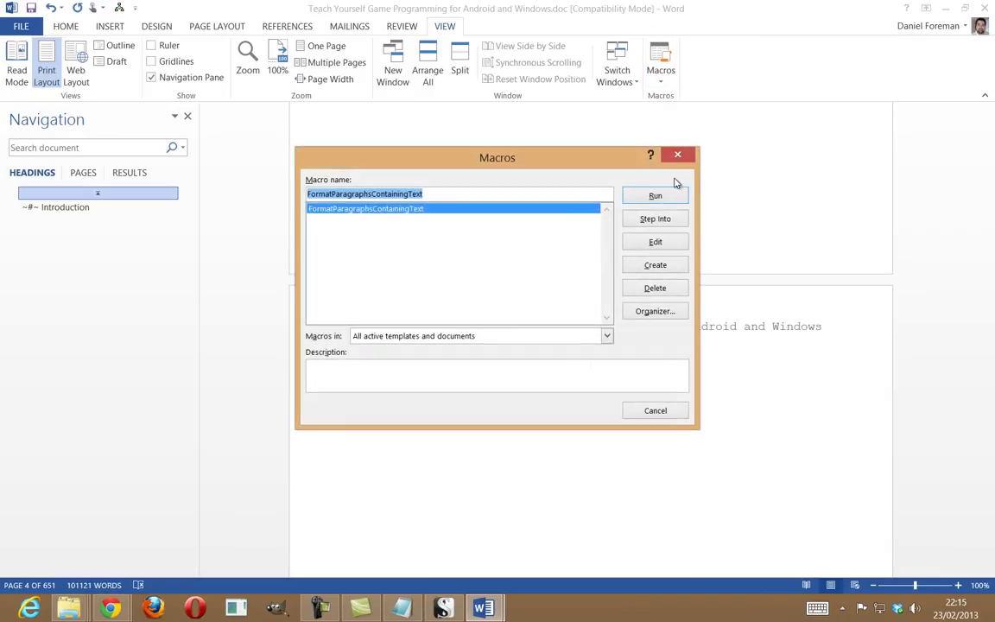
{"action": "left_click", "coordinate": [658, 414]}
{"action": "mouse_move", "coordinate": [488, 600]}
{"action": "left_click", "coordinate": [524, 563]}
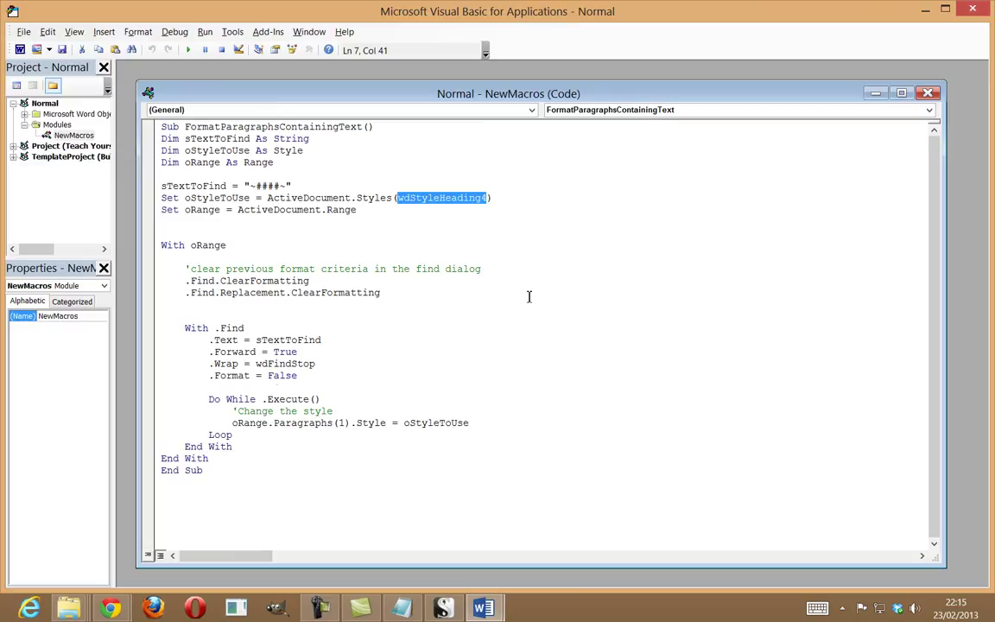
Step: Change the search text to ~#~ and style to Heading 1, then run the macro
{"action": "left_click", "coordinate": [300, 471]}
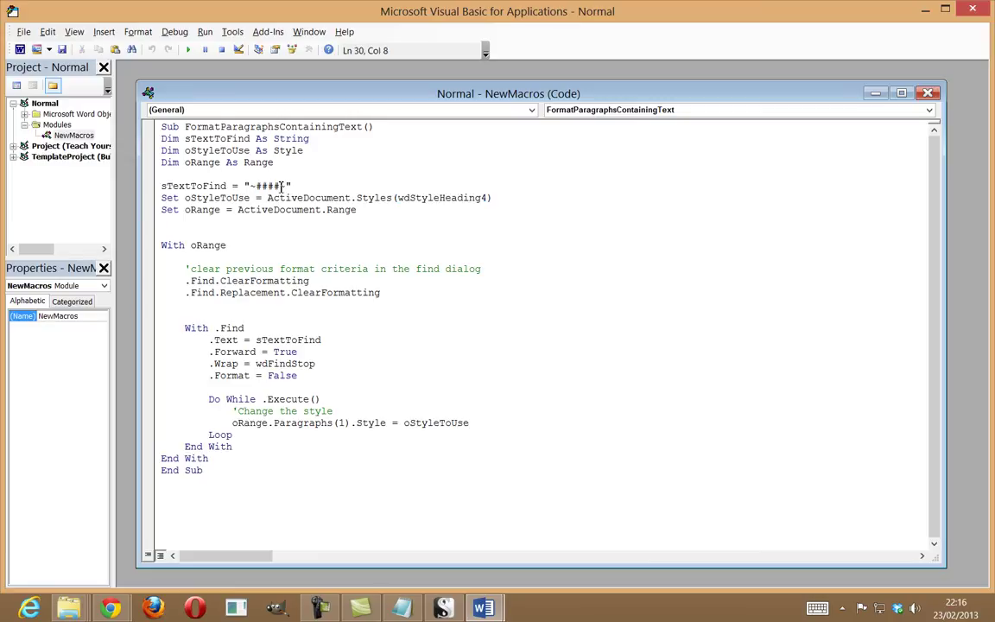
{"action": "left_click_drag", "start_coordinate": [281, 185], "coordinate": [261, 186]}
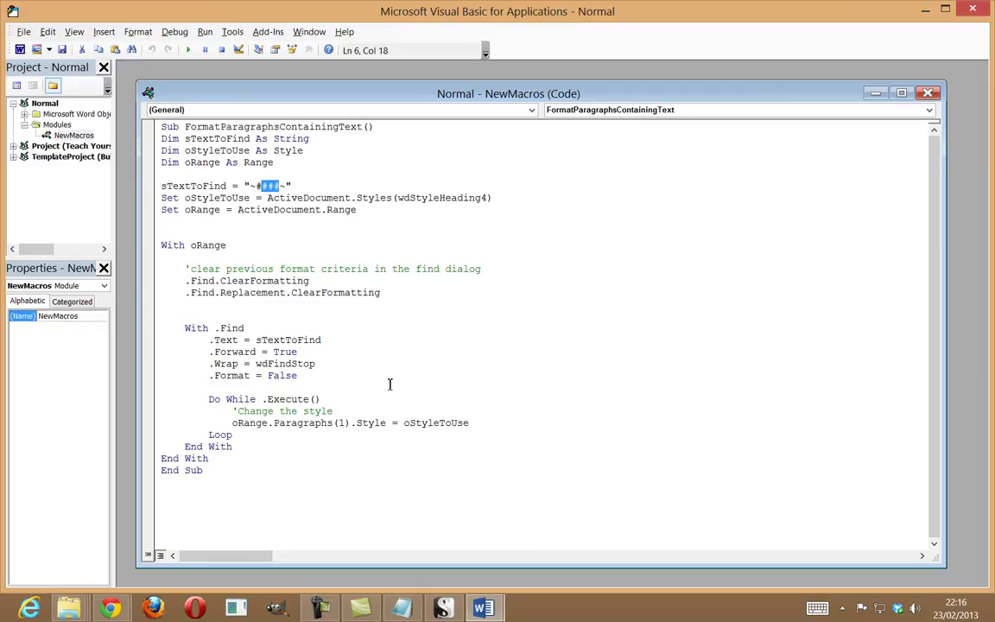
{"action": "key", "text": "Delete"}
{"action": "left_click", "coordinate": [490, 198]}
{"action": "key", "text": "BackSpace"}
{"action": "type", "text": "1"}
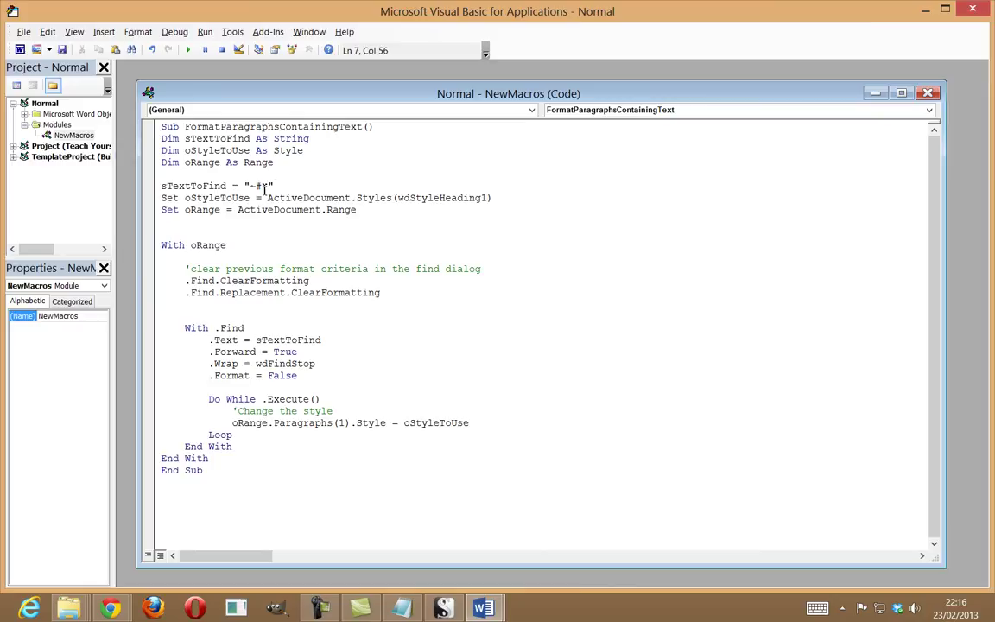
{"action": "left_click", "coordinate": [188, 50]}
Step: Change the search text to ~##~ with Heading 2 and run the macro
{"action": "left_click", "coordinate": [261, 187]}
{"action": "type", "text": "#"}
{"action": "left_click", "coordinate": [490, 199]}
{"action": "key", "text": "BackSpace"}
{"action": "left_click", "coordinate": [187, 51]}
Step: Change the search text to ~###~ with Heading 3 and run the macro
{"action": "left_click", "coordinate": [272, 186]}
{"action": "type", "text": "##"}
{"action": "left_click", "coordinate": [488, 198]}
{"action": "key", "text": "BackSpace"}
{"action": "type", "text": "3"}
{"action": "left_click", "coordinate": [187, 51]}
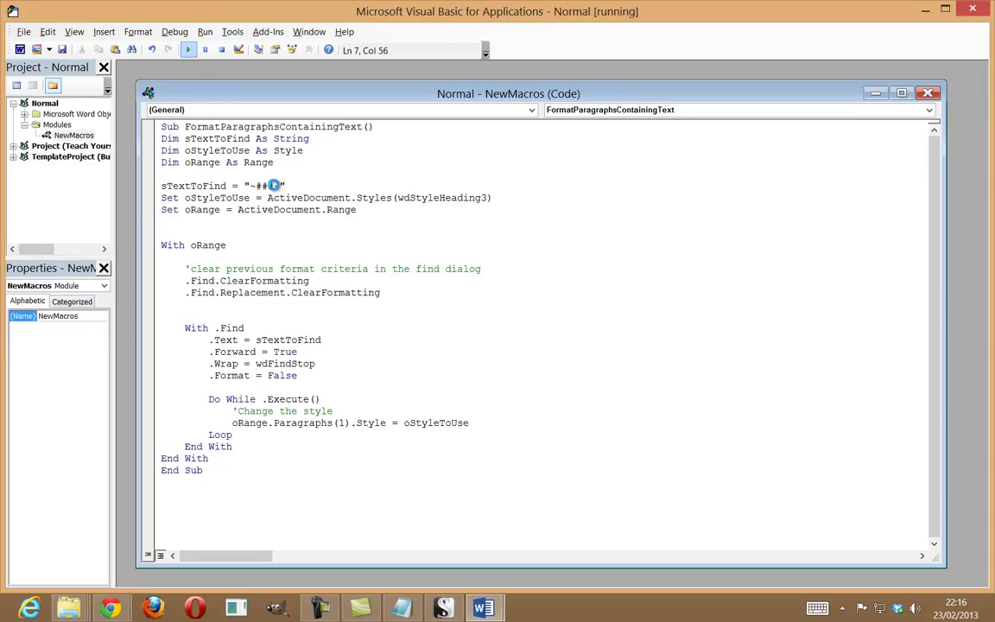
Step: Change the search text to ~####~ with Heading 4, run the macro, and hide the editor
{"action": "left_click", "coordinate": [272, 186]}
{"action": "type", "text": "#"}
{"action": "left_click", "coordinate": [489, 198]}
{"action": "key", "text": "shift+Left"}
{"action": "type", "text": "4"}
{"action": "left_click", "coordinate": [188, 49]}
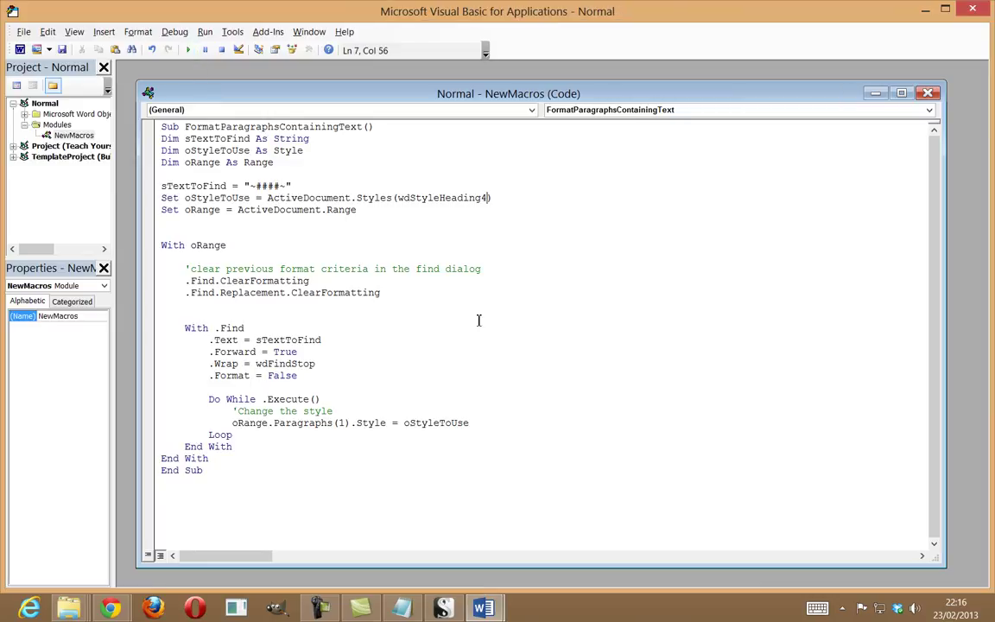
{"action": "left_click", "coordinate": [925, 9]}
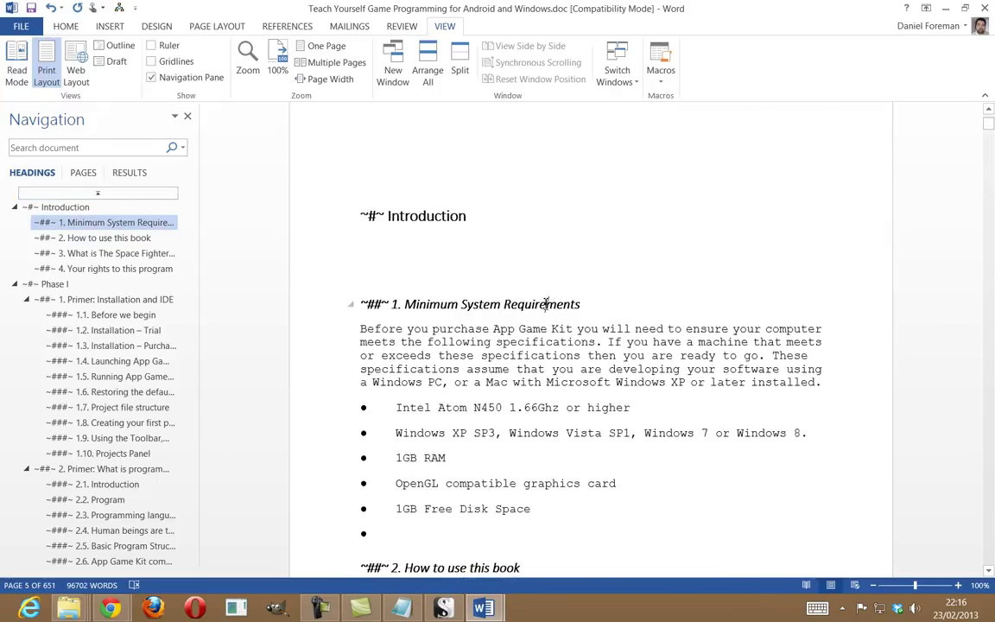
Step: Use the Navigation pane to jump to section 2.4.1 Multidimensional arrays
{"action": "left_click", "coordinate": [67, 28]}
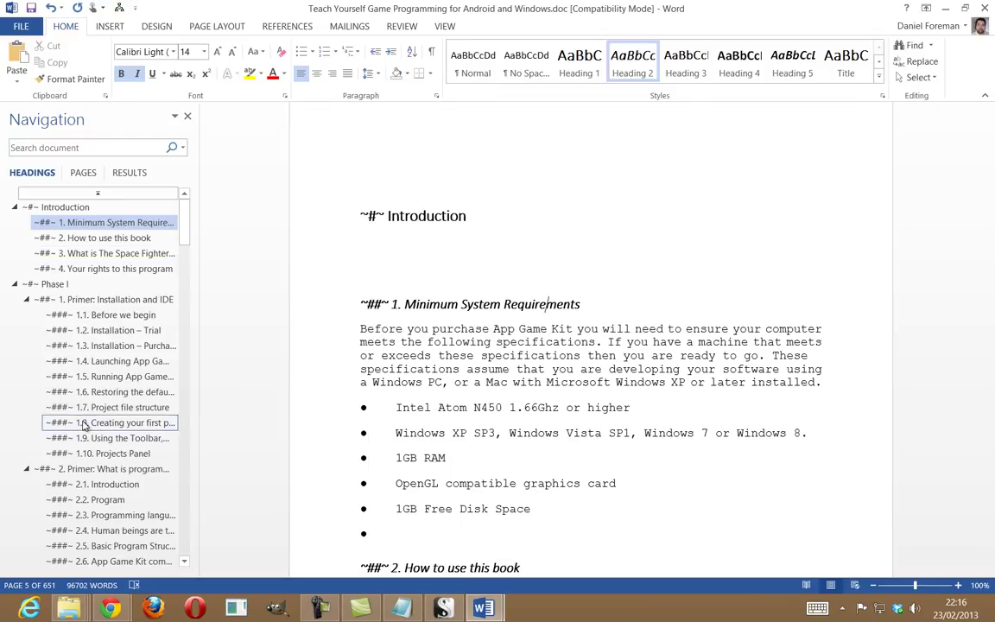
{"action": "left_click", "coordinate": [93, 344]}
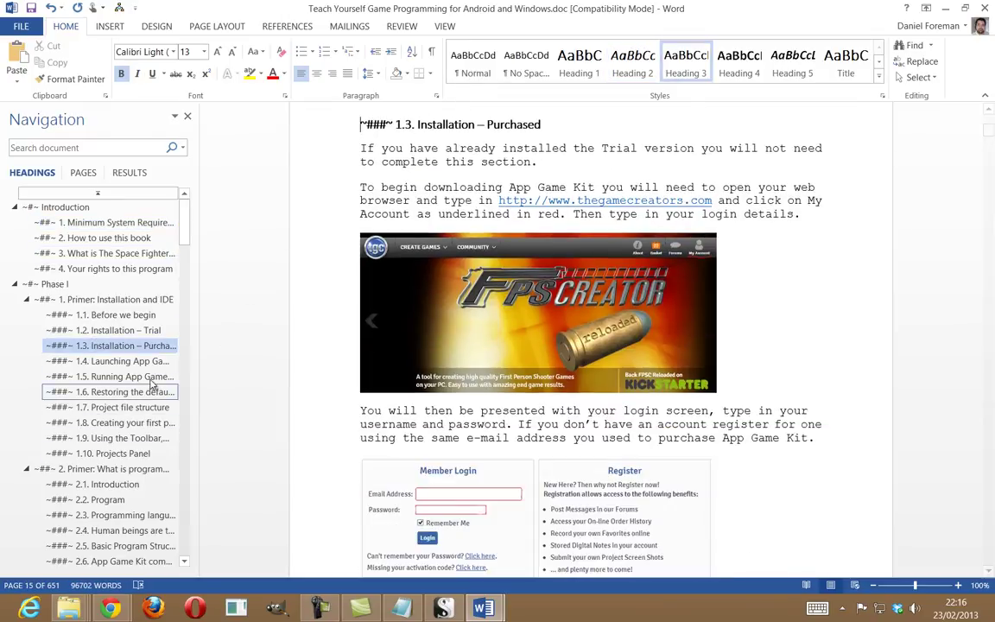
{"action": "scroll", "coordinate": [149, 358], "scroll_direction": "down", "scroll_amount": 5}
{"action": "scroll", "coordinate": [148, 358], "scroll_direction": "down", "scroll_amount": 12}
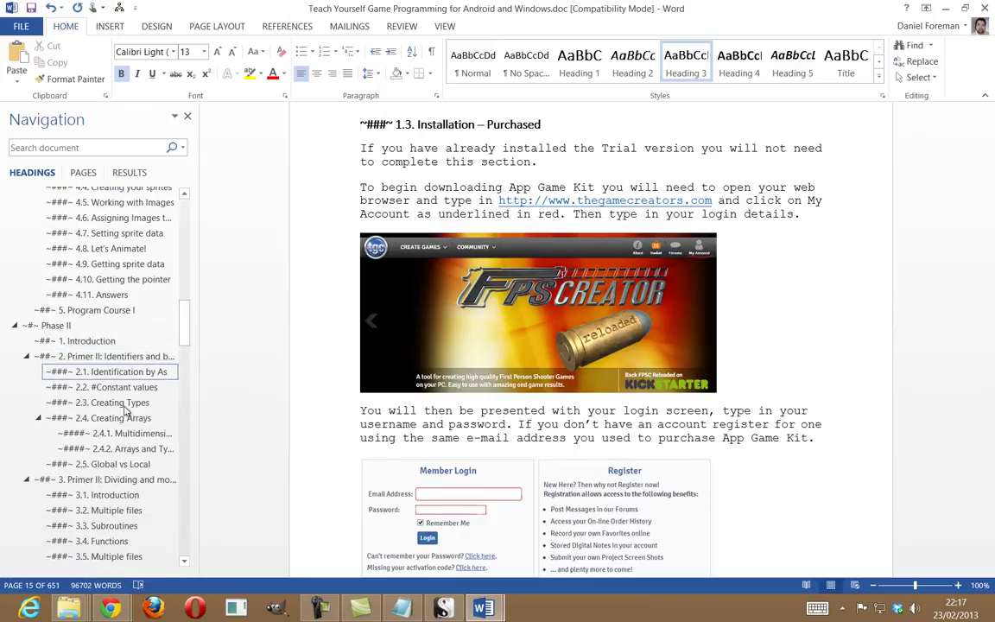
{"action": "left_click", "coordinate": [117, 432]}
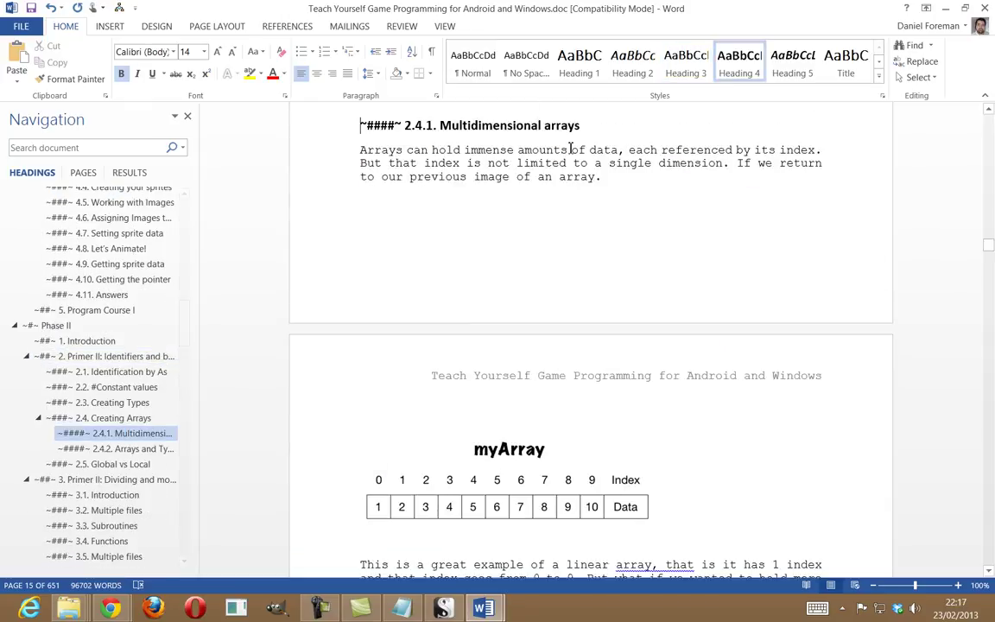
Step: Apply Heading 4 to the 2.4.1 heading, comparing with undo/redo before keeping it
{"action": "left_click", "coordinate": [731, 68]}
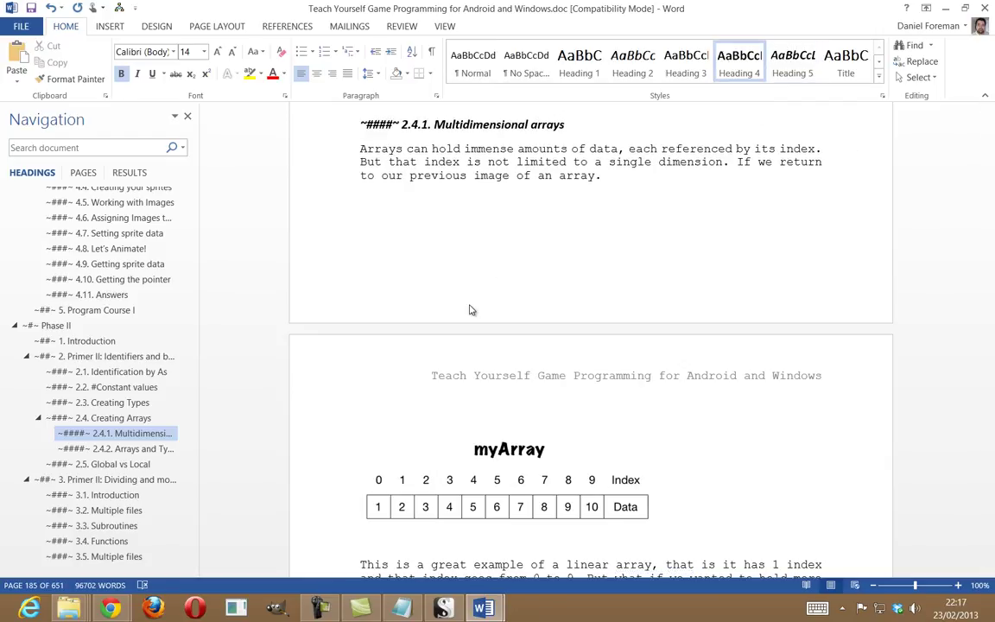
{"action": "key", "text": "ctrl+z"}
{"action": "key", "text": "ctrl+y"}
{"action": "key", "text": "ctrl+z"}
{"action": "key", "text": "ctrl+y"}
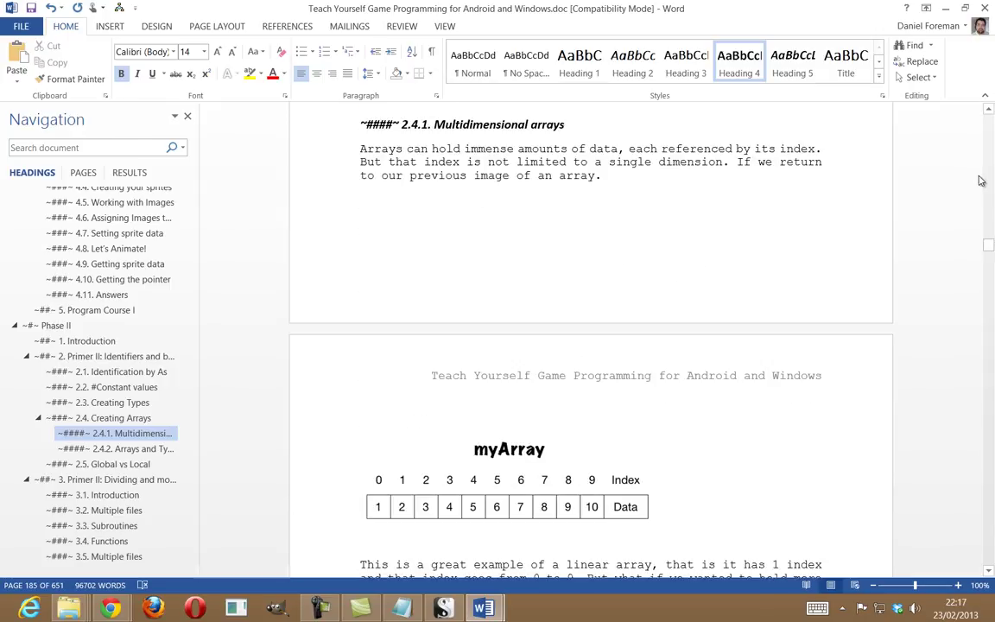
Step: Jump back to the Introduction section and open Find and Replace
{"action": "left_click_drag", "start_coordinate": [184, 324], "coordinate": [182, 203]}
{"action": "left_click", "coordinate": [65, 207]}
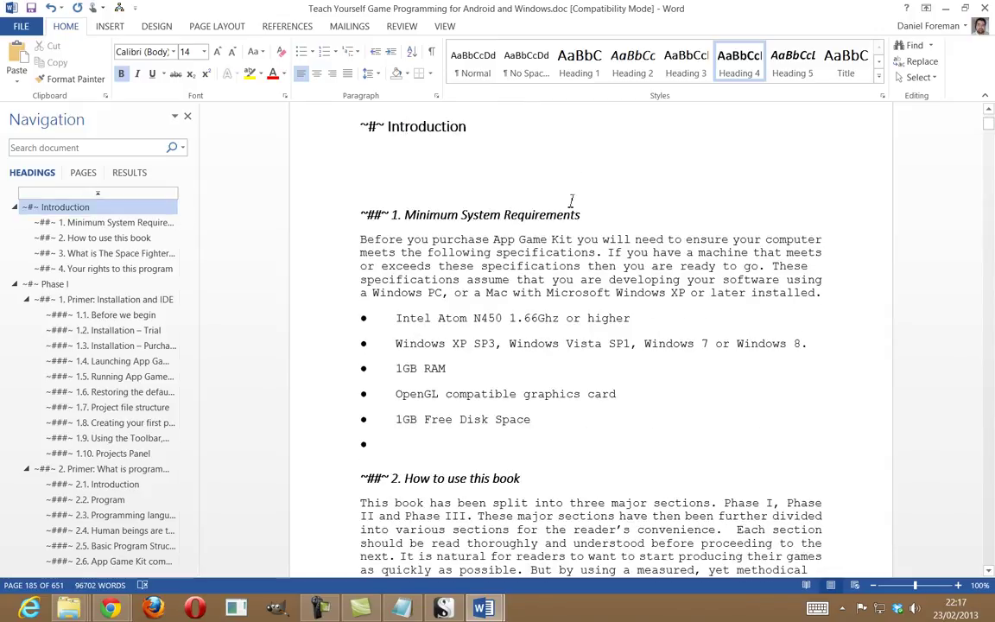
{"action": "scroll", "coordinate": [424, 173], "scroll_direction": "up", "scroll_amount": 1}
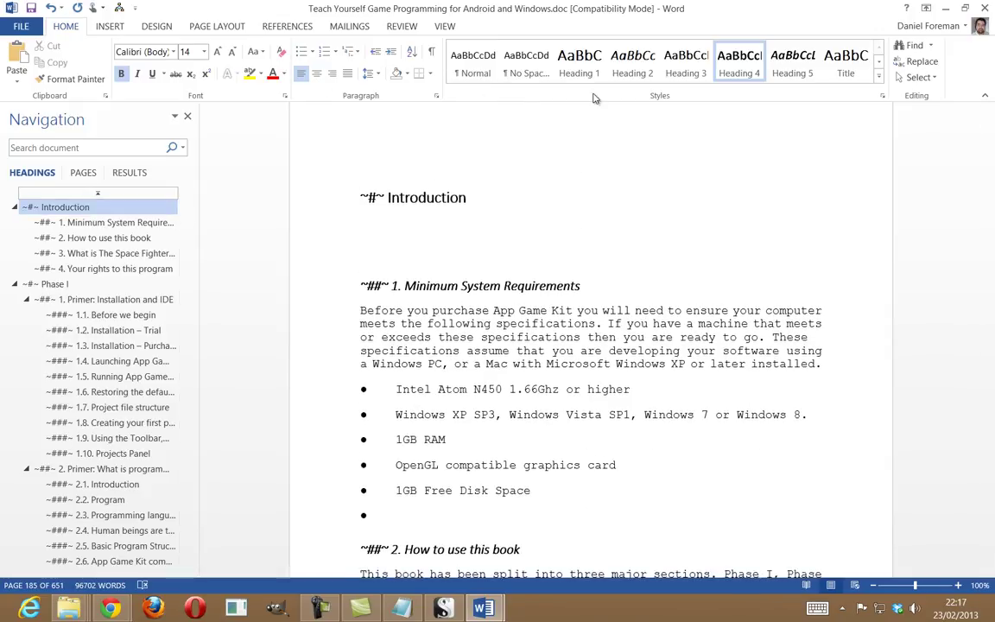
{"action": "left_click", "coordinate": [922, 62]}
Step: Replace all ~#~ and ~##~ markers with nothing (24 ~##~ replacements)
{"action": "left_click_drag", "start_coordinate": [424, 231], "coordinate": [601, 311]}
{"action": "type", "text": "~#~"}
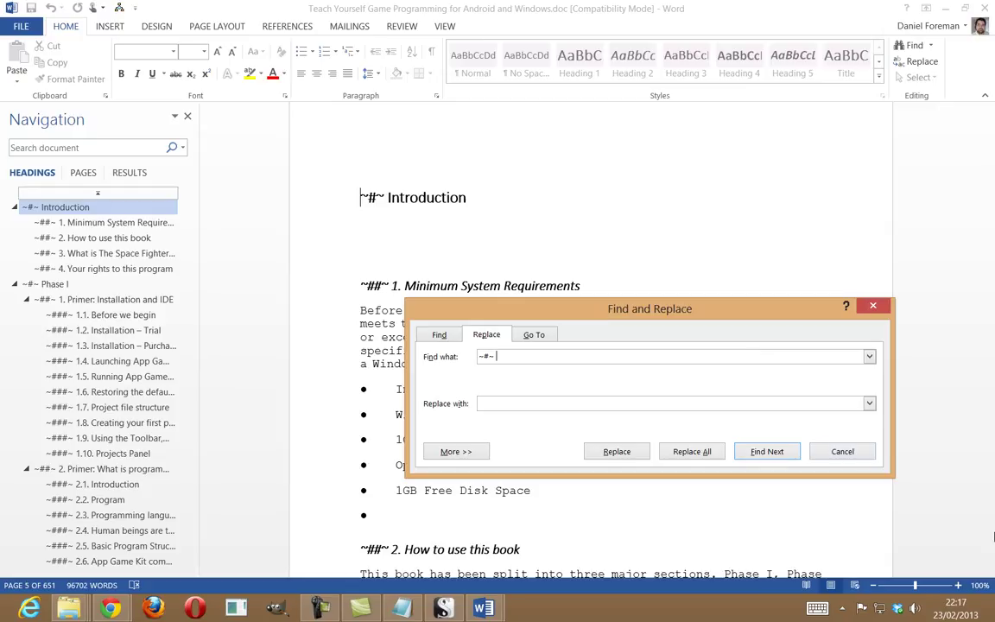
{"action": "left_click", "coordinate": [701, 454]}
{"action": "left_click", "coordinate": [503, 344]}
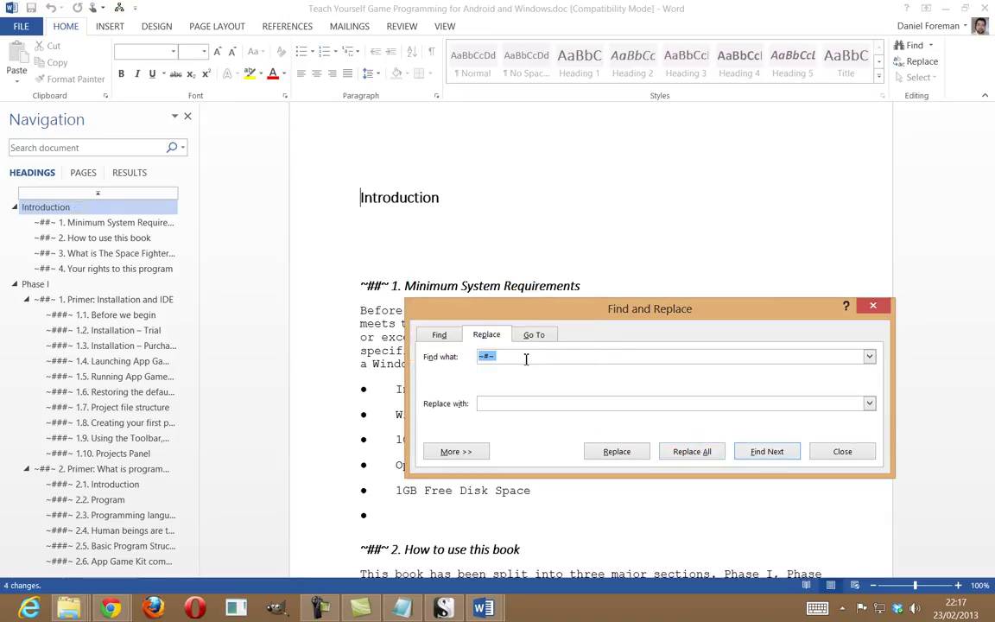
{"action": "type", "text": "~##~"}
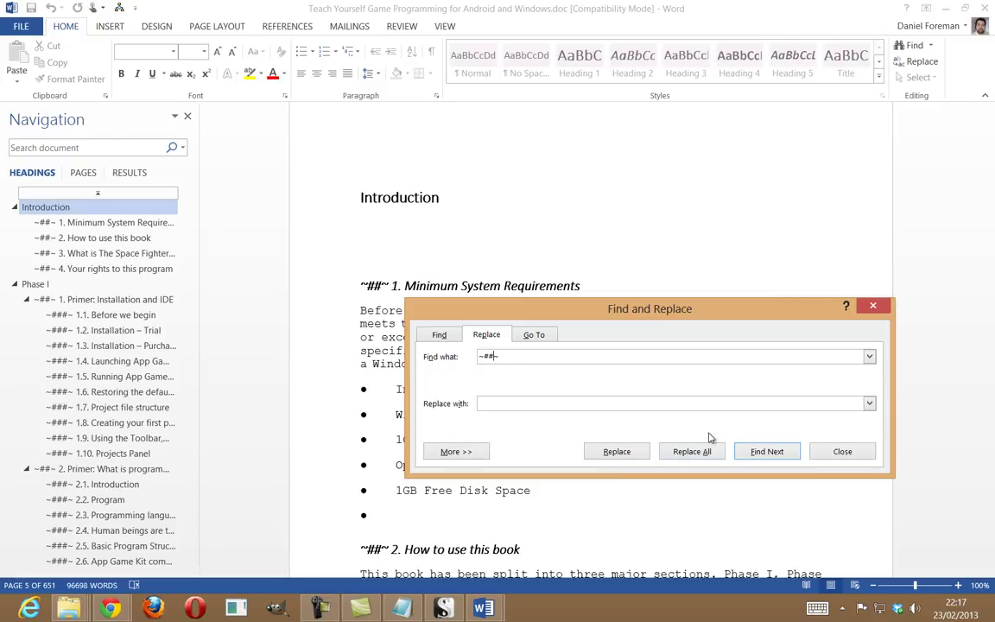
{"action": "left_click", "coordinate": [681, 450]}
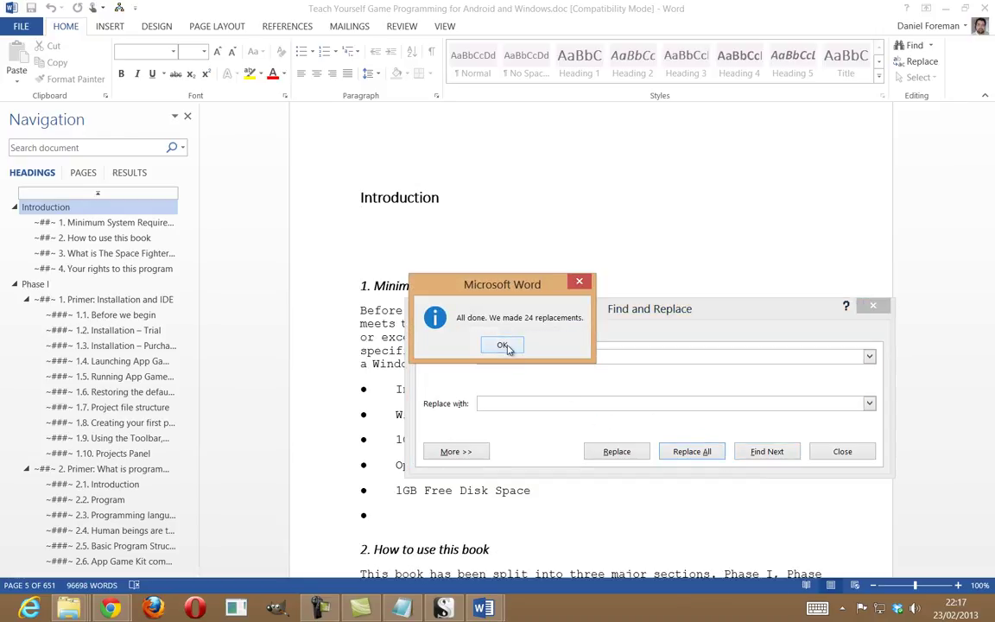
{"action": "left_click", "coordinate": [506, 346]}
Step: Remove all ~###~ (99) and ~####~ (61) markers, then close Find and Replace
{"action": "type", "text": "~###~"}
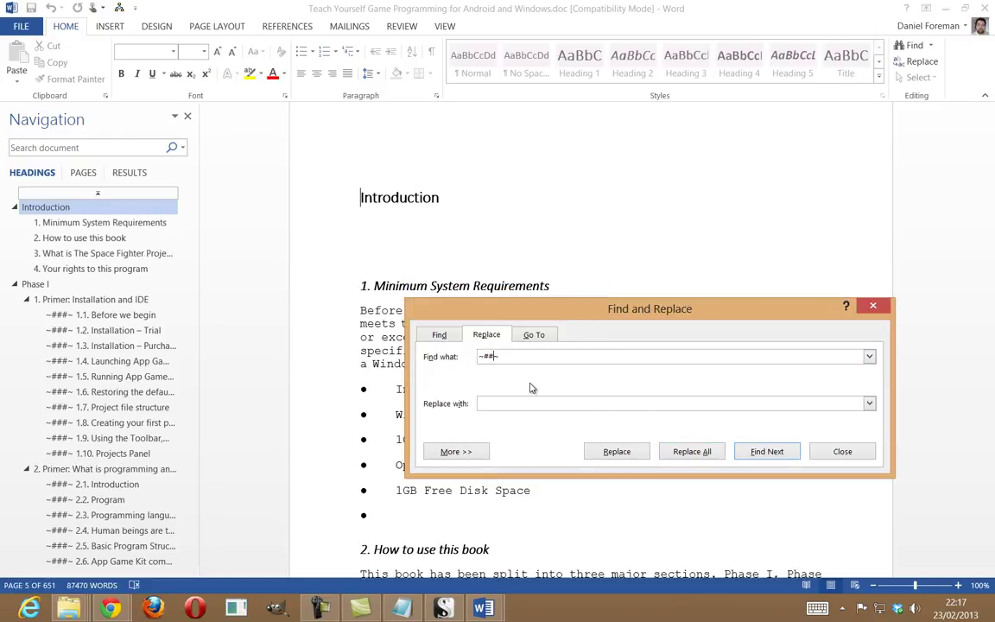
{"action": "left_click", "coordinate": [691, 451]}
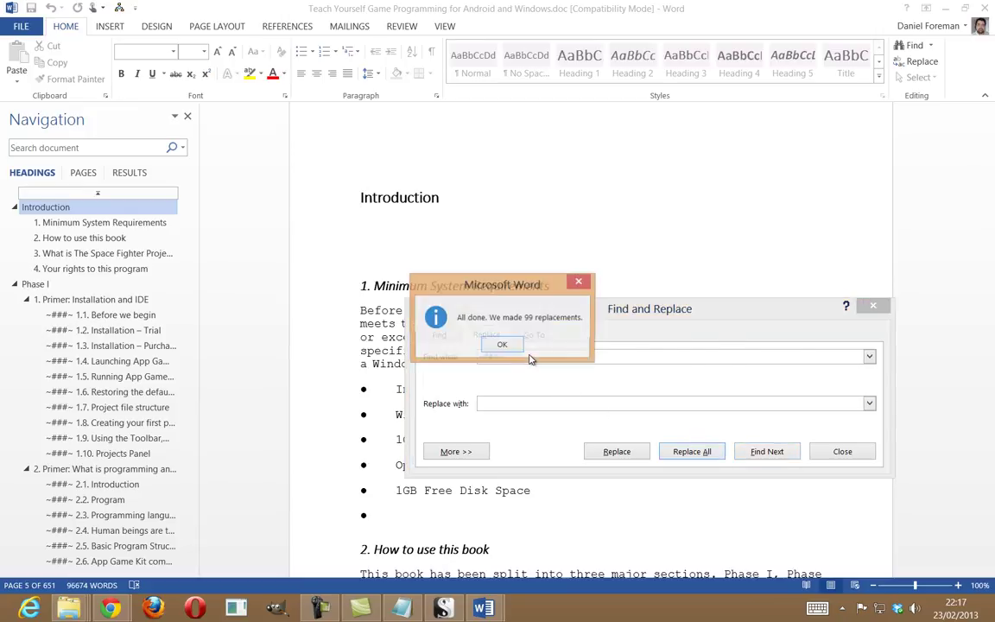
{"action": "left_click", "coordinate": [503, 345]}
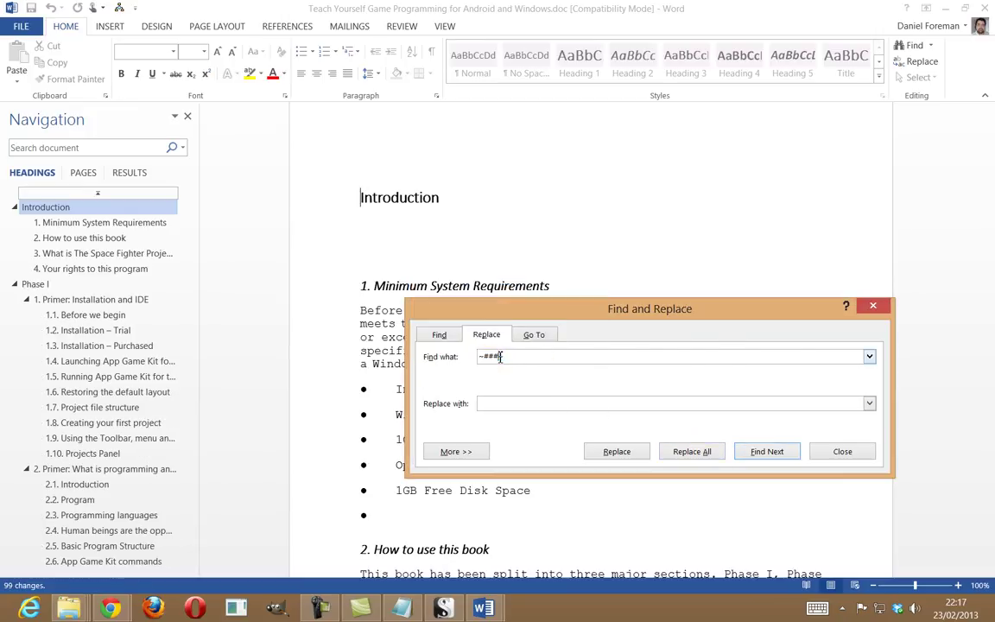
{"action": "left_click", "coordinate": [503, 354]}
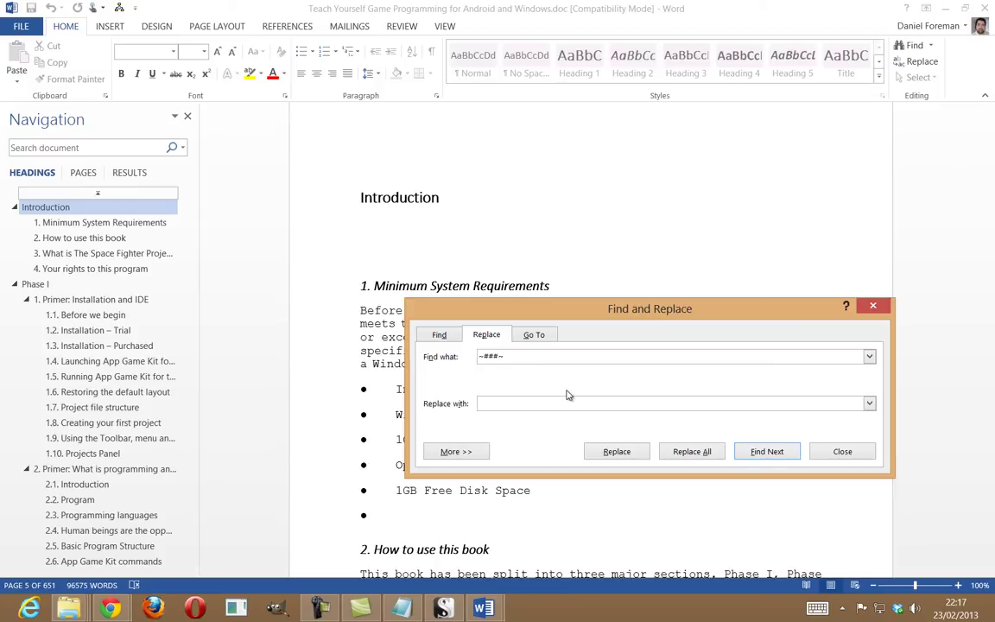
{"action": "left_click", "coordinate": [702, 451]}
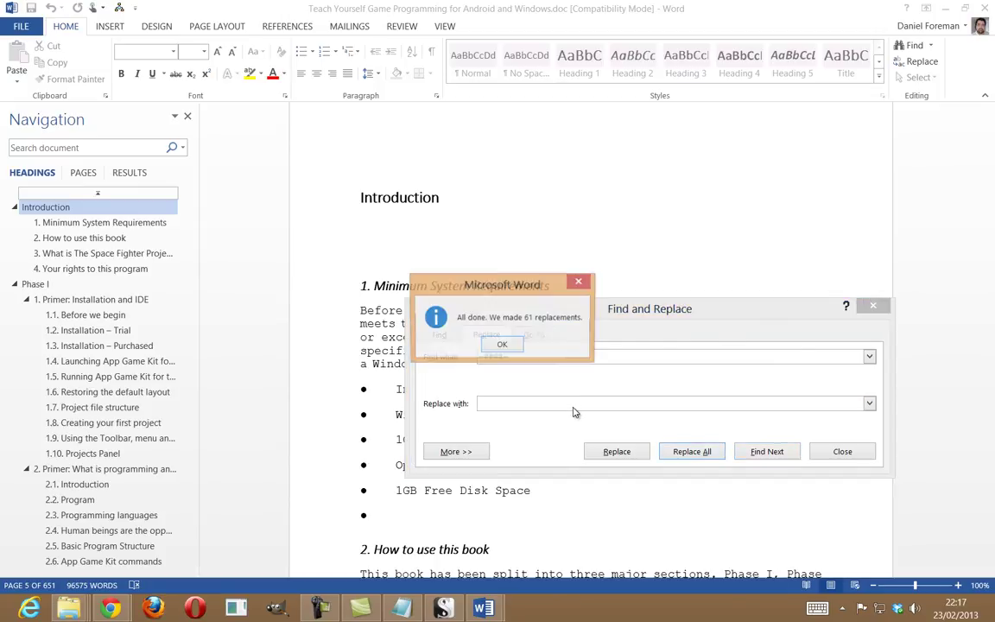
{"action": "left_click", "coordinate": [502, 345]}
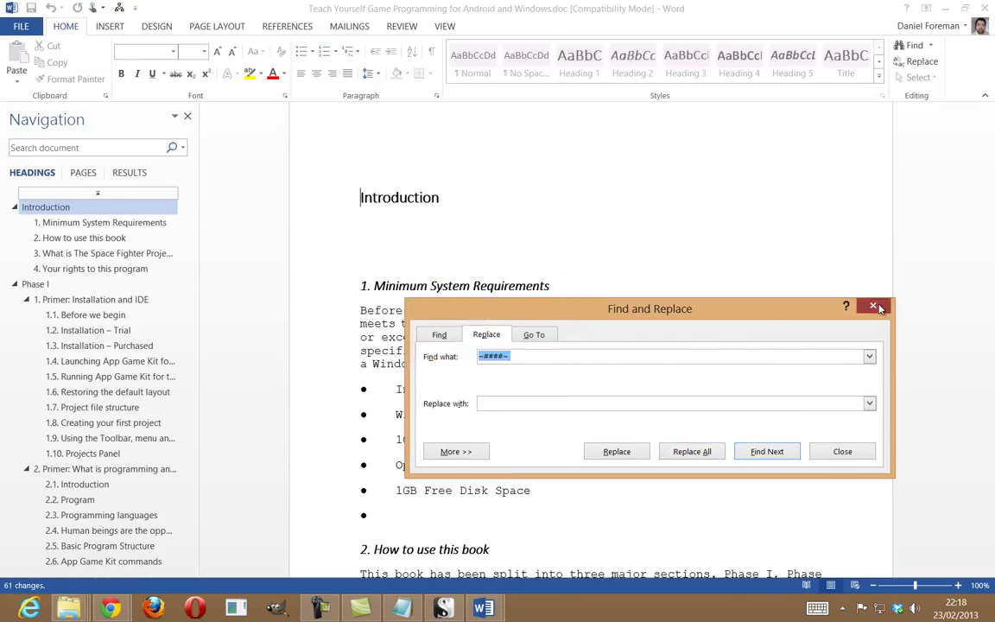
{"action": "key", "text": "Escape"}
{"action": "scroll", "coordinate": [629, 359], "scroll_direction": "down", "scroll_amount": 3}
Step: Remove the bullet from the stray empty line
{"action": "left_click", "coordinate": [628, 338]}
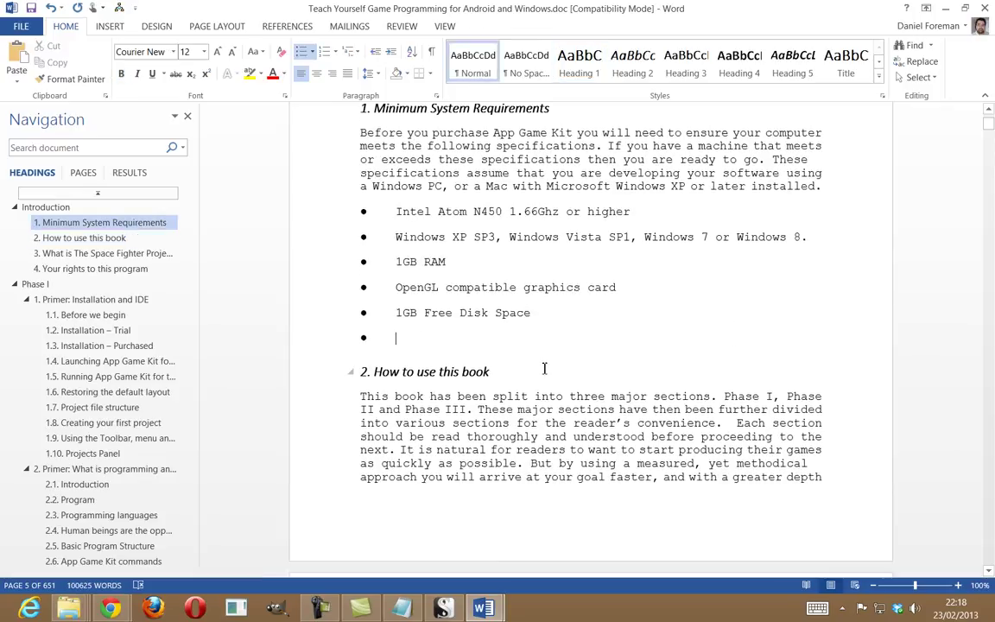
{"action": "key", "text": "BackSpace"}
{"action": "scroll", "coordinate": [538, 367], "scroll_direction": "up", "scroll_amount": 10}
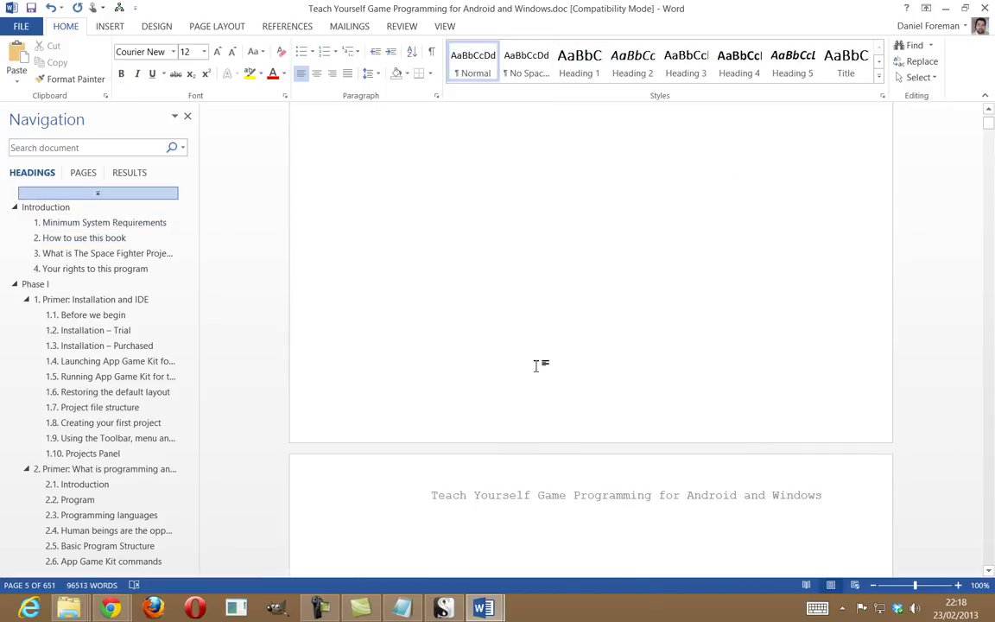
{"action": "scroll", "coordinate": [536, 369], "scroll_direction": "down", "scroll_amount": 2}
{"action": "scroll", "coordinate": [536, 366], "scroll_direction": "up", "scroll_amount": 2}
{"action": "scroll", "coordinate": [624, 412], "scroll_direction": "down", "scroll_amount": 3}
Step: Place the cursor on the blank page and open the References Table of Contents gallery
{"action": "left_click", "coordinate": [609, 369]}
{"action": "scroll", "coordinate": [610, 368], "scroll_direction": "up", "scroll_amount": 5}
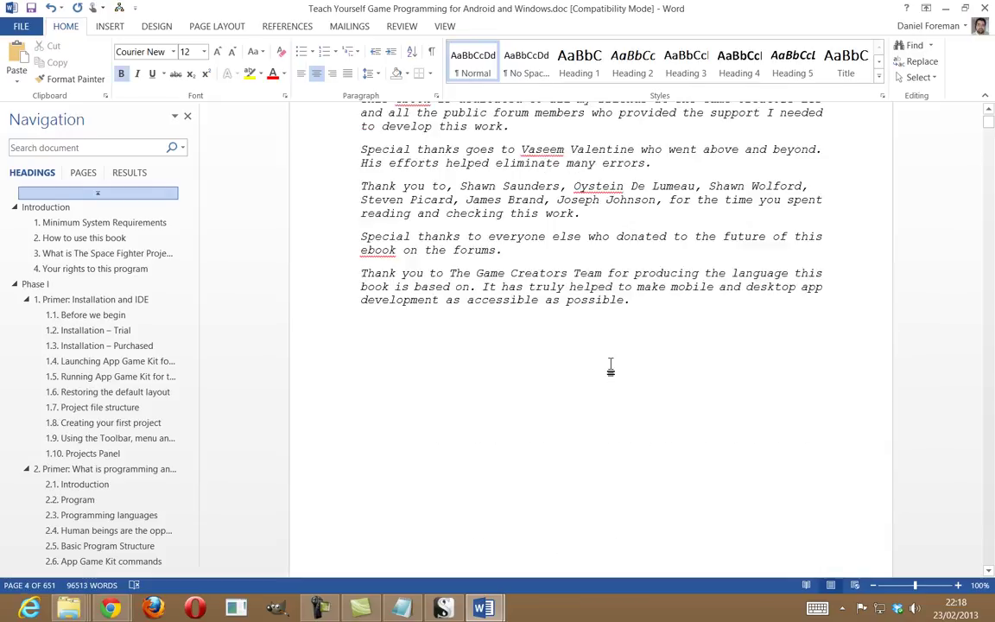
{"action": "scroll", "coordinate": [611, 369], "scroll_direction": "down", "scroll_amount": 6}
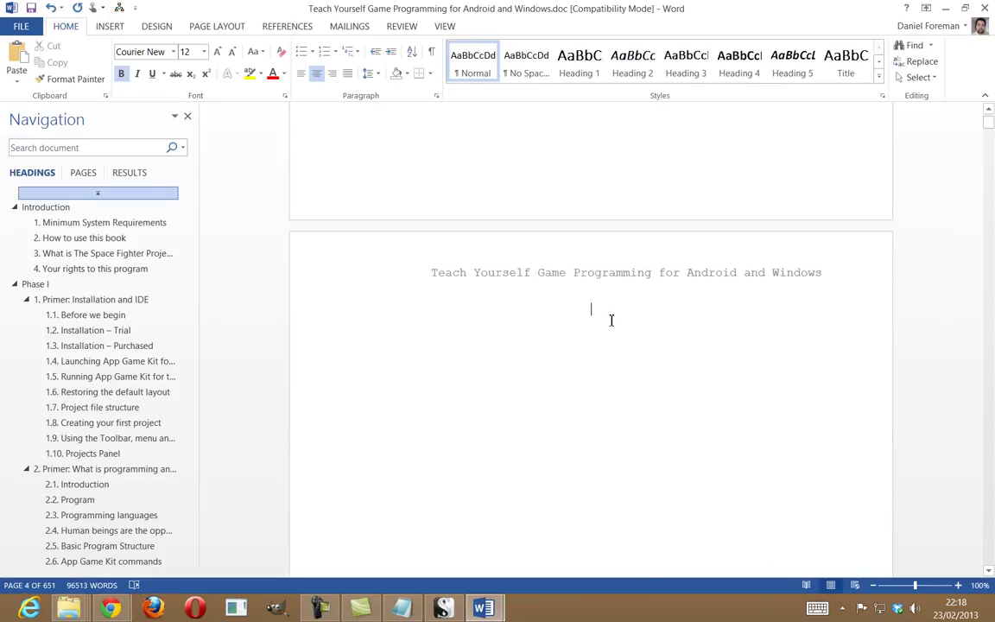
{"action": "left_click", "coordinate": [281, 26]}
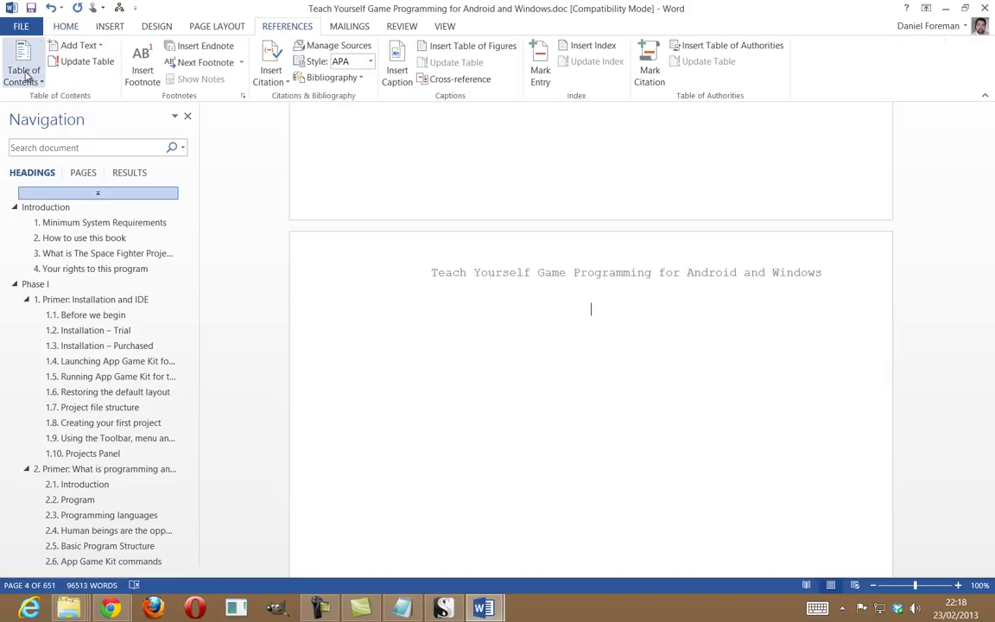
{"action": "left_click", "coordinate": [24, 76]}
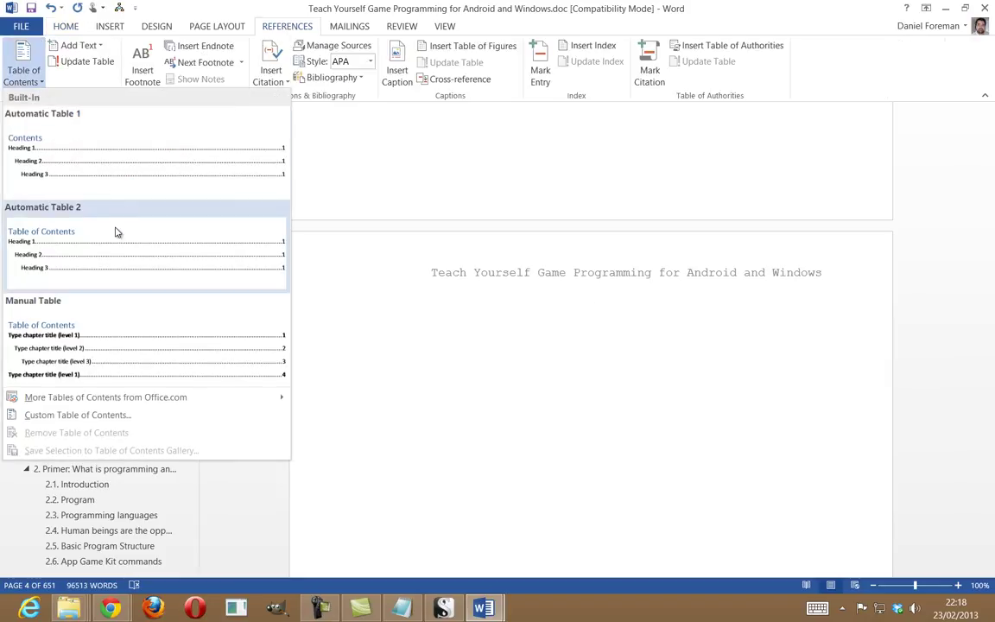
Step: Insert Automatic Table 2 and review the contents, ending at 4.4. Blackberry tablet on page 651
{"action": "left_click", "coordinate": [114, 242]}
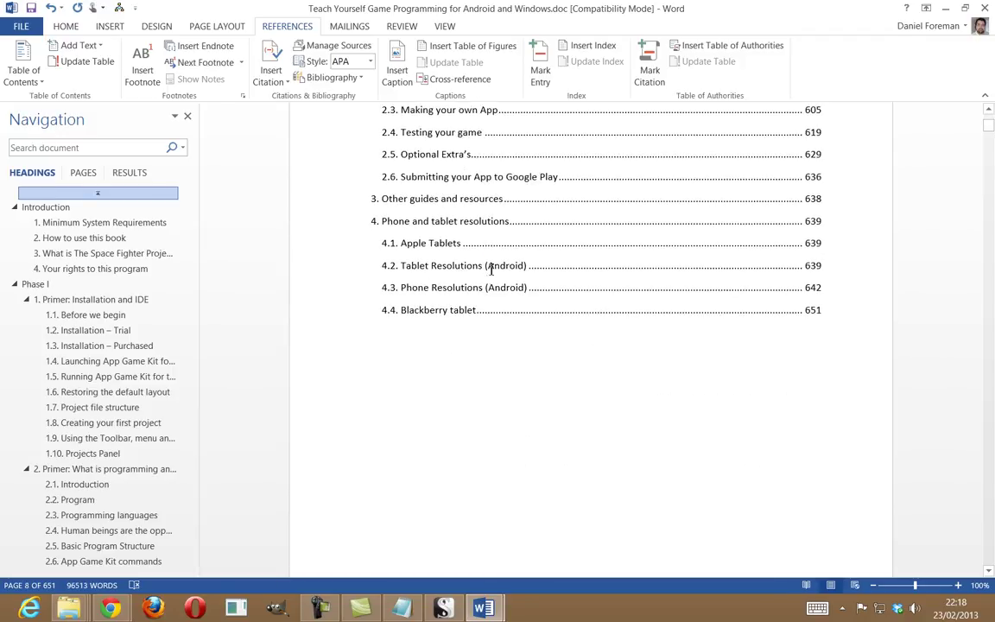
{"action": "scroll", "coordinate": [491, 270], "scroll_direction": "up", "scroll_amount": 3}
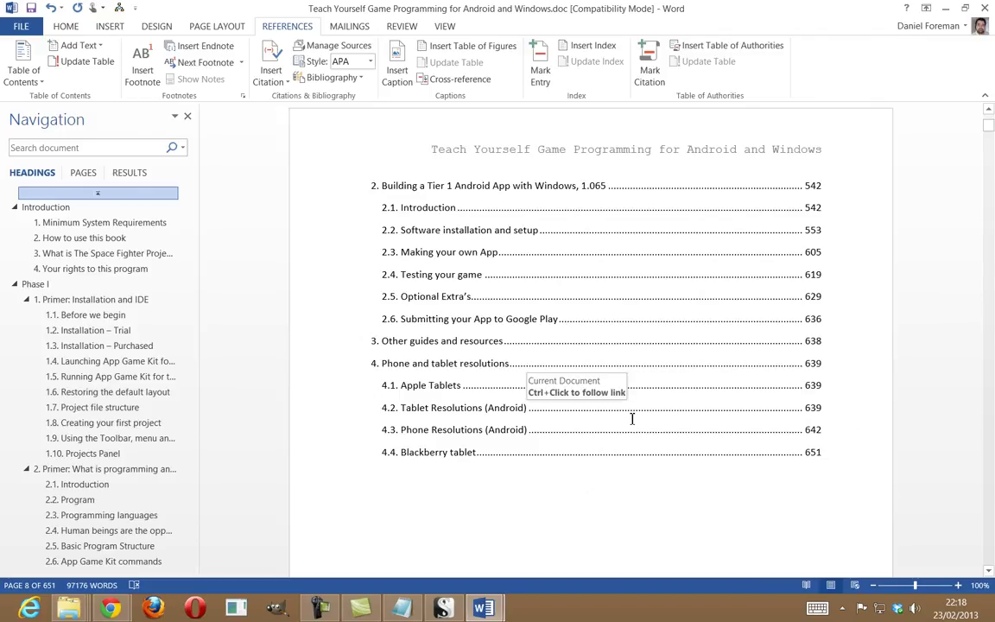
{"action": "scroll", "coordinate": [632, 418], "scroll_direction": "up", "scroll_amount": 8}
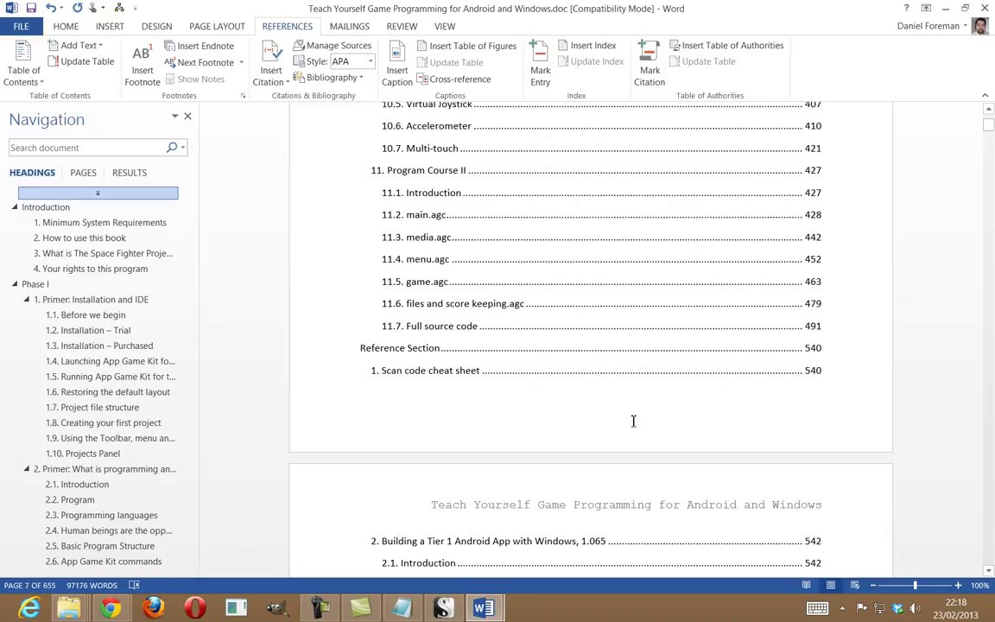
{"action": "scroll", "coordinate": [635, 421], "scroll_direction": "up", "scroll_amount": 4}
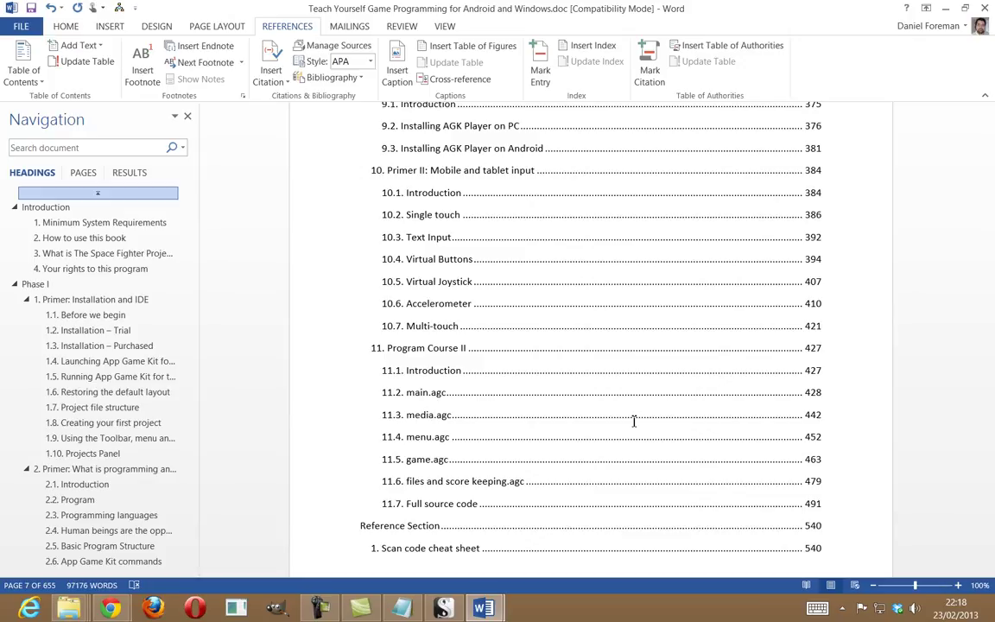
{"action": "scroll", "coordinate": [637, 415], "scroll_direction": "down", "scroll_amount": 4}
{"action": "scroll", "coordinate": [637, 412], "scroll_direction": "down", "scroll_amount": 18}
{"action": "scroll", "coordinate": [640, 407], "scroll_direction": "down", "scroll_amount": 1}
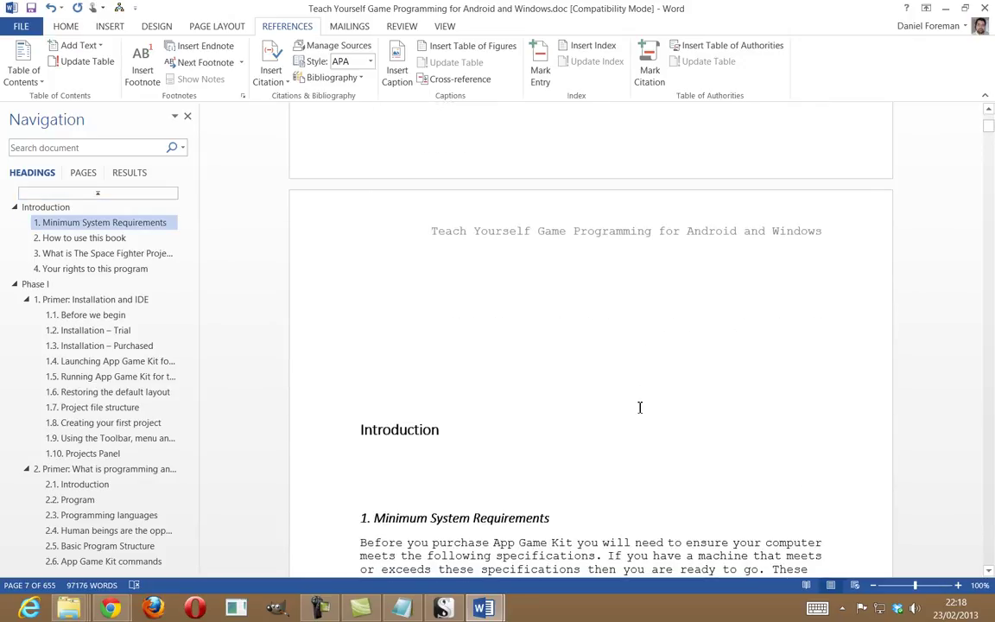
{"action": "scroll", "coordinate": [640, 407], "scroll_direction": "down", "scroll_amount": 6}
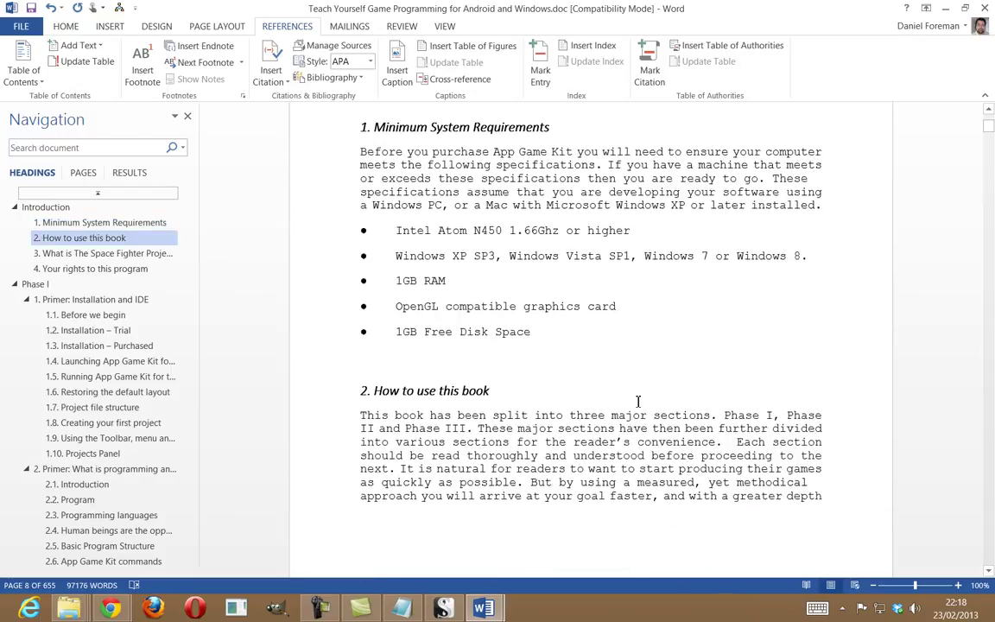
{"action": "scroll", "coordinate": [638, 402], "scroll_direction": "up", "scroll_amount": 2}
{"action": "scroll", "coordinate": [638, 402], "scroll_direction": "up", "scroll_amount": 10}
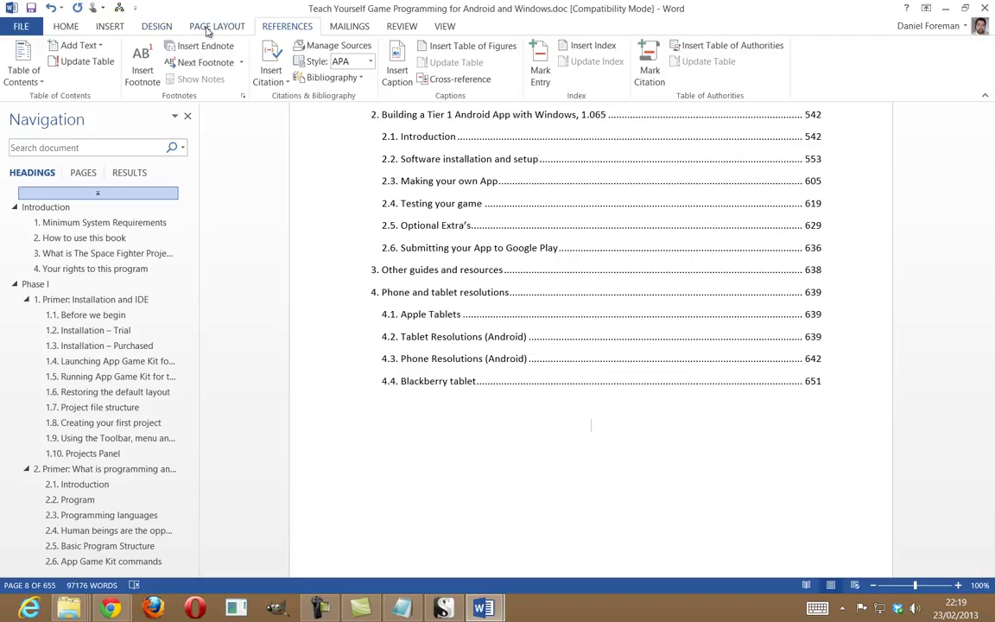
Step: Add Plain Number 2 centred page numbers at the bottom of every page and close the footer
{"action": "left_click", "coordinate": [107, 27]}
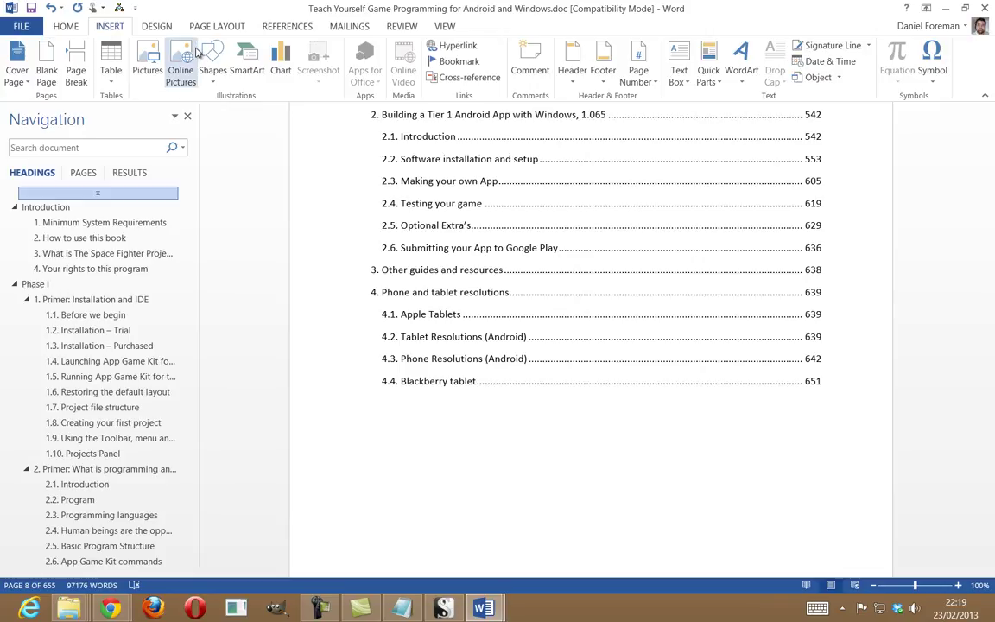
{"action": "left_click", "coordinate": [655, 82]}
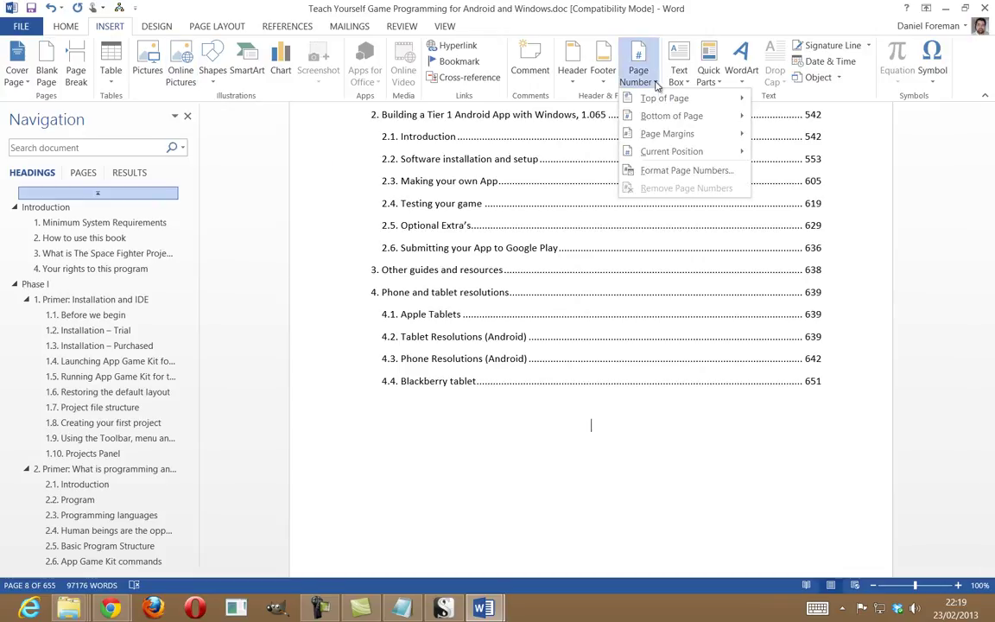
{"action": "mouse_move", "coordinate": [707, 138]}
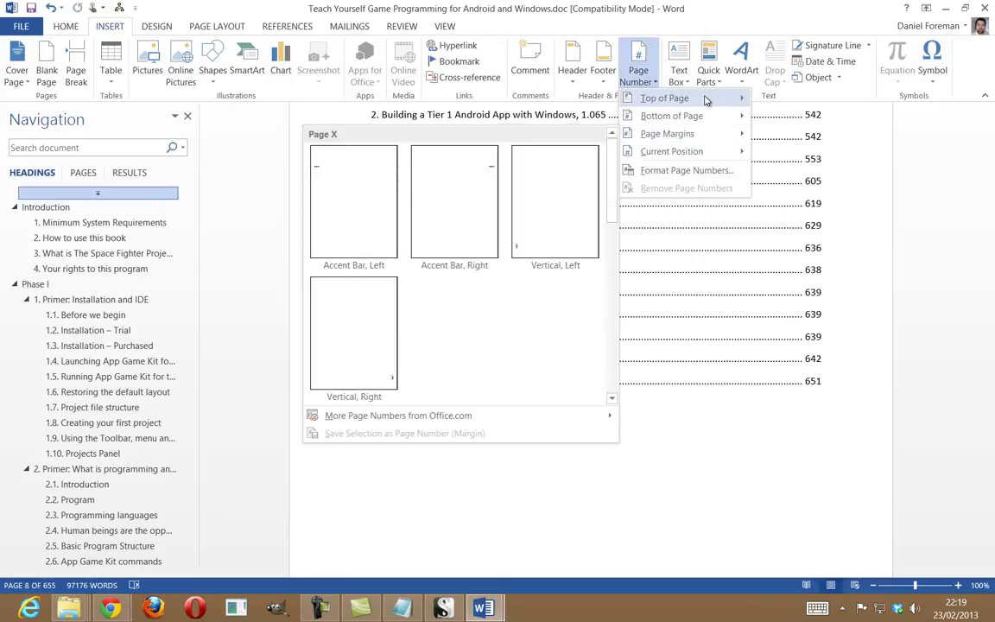
{"action": "mouse_move", "coordinate": [656, 121]}
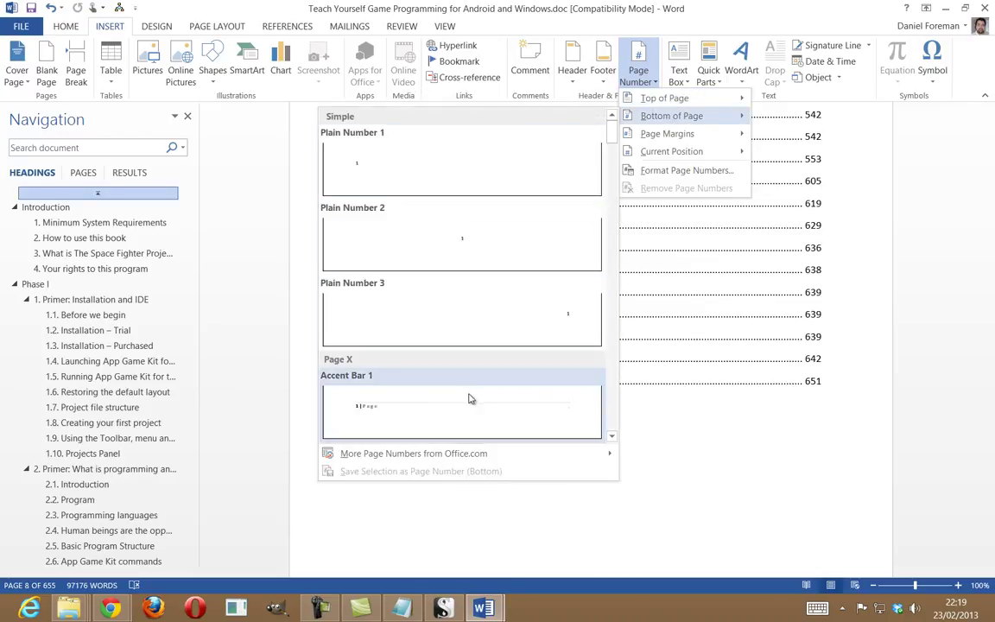
{"action": "left_click", "coordinate": [462, 245]}
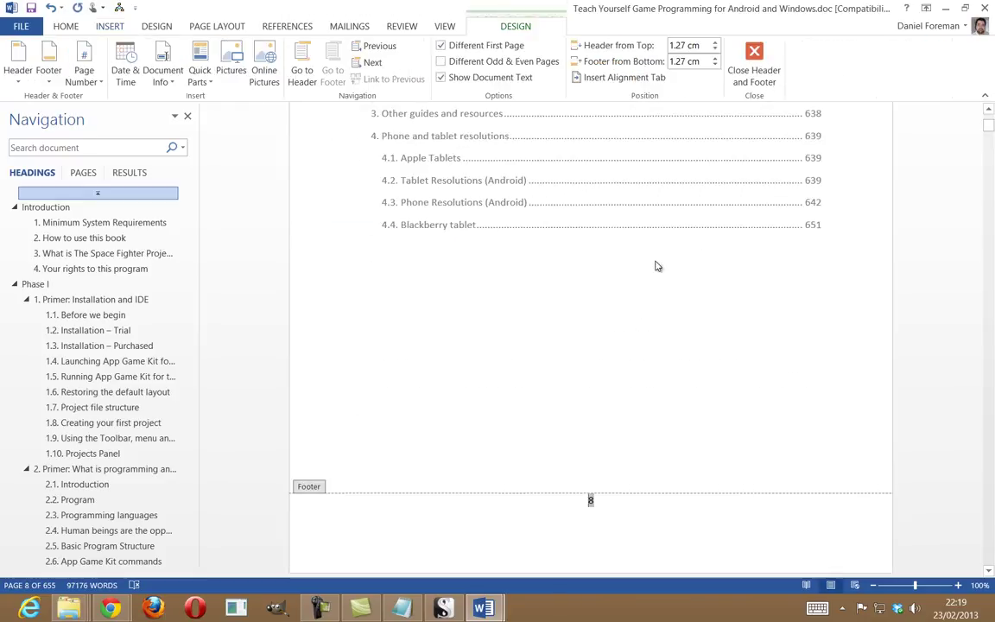
{"action": "double_click", "coordinate": [616, 347]}
Step: Insert the Facet (Even Page) header from the Insert header gallery
{"action": "scroll", "coordinate": [616, 352], "scroll_direction": "up", "scroll_amount": 8}
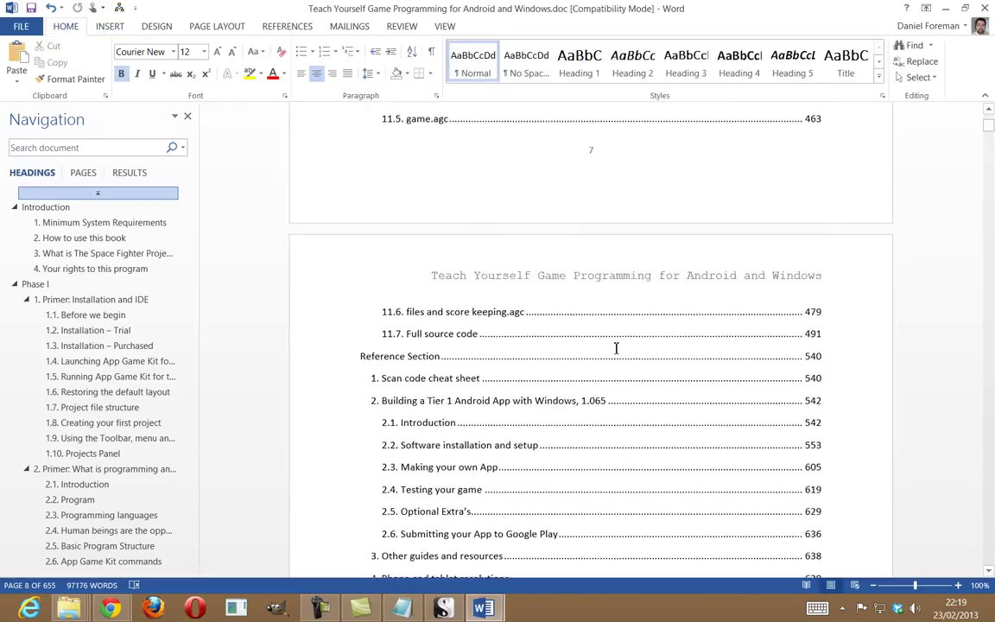
{"action": "scroll", "coordinate": [615, 351], "scroll_direction": "up", "scroll_amount": 3}
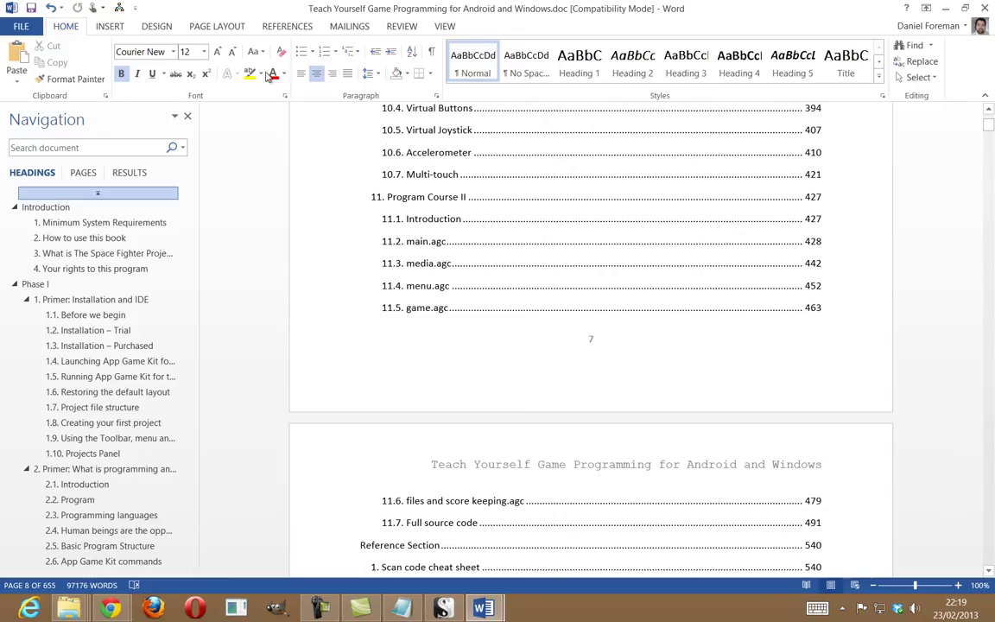
{"action": "left_click", "coordinate": [109, 27]}
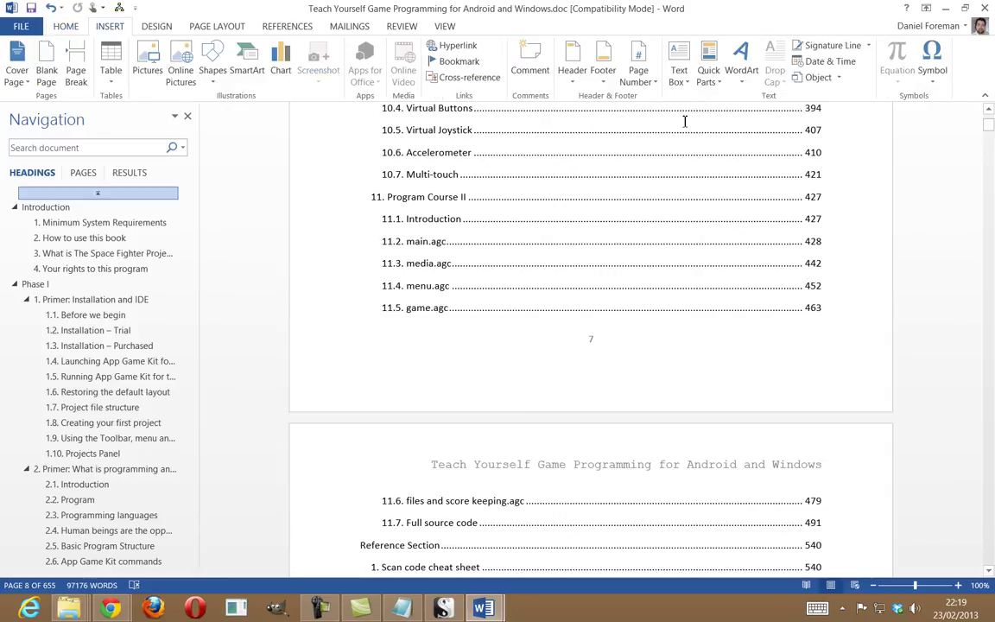
{"action": "left_click", "coordinate": [574, 78]}
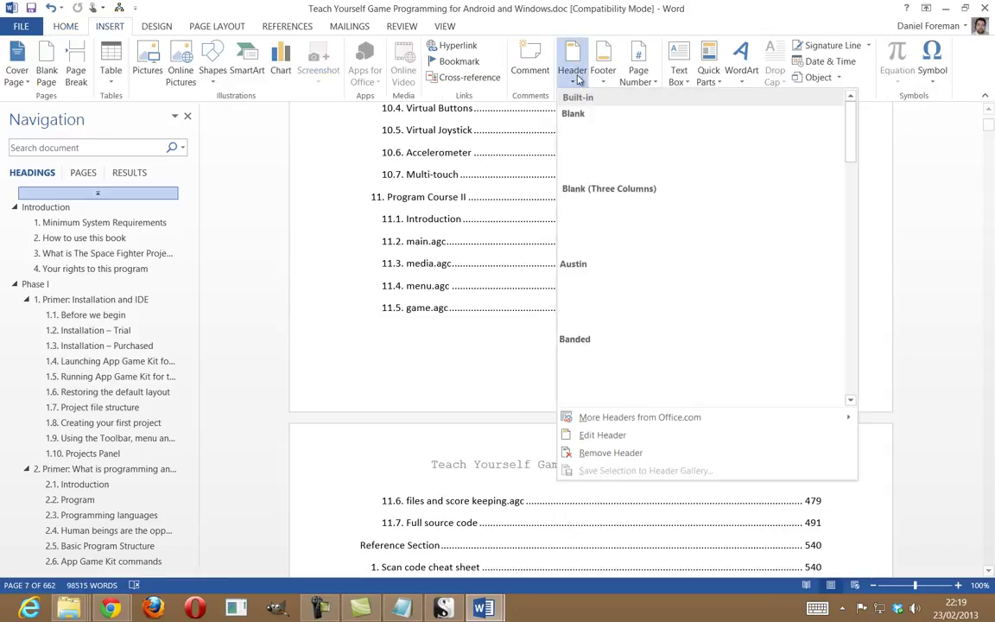
{"action": "scroll", "coordinate": [641, 247], "scroll_direction": "down", "scroll_amount": 5}
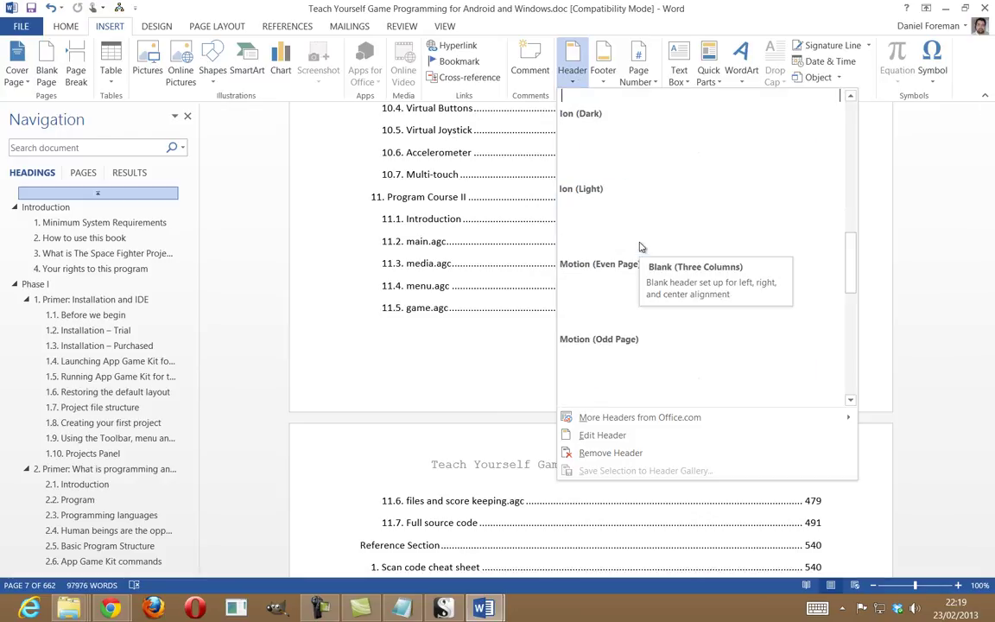
{"action": "scroll", "coordinate": [640, 248], "scroll_direction": "up", "scroll_amount": 4}
{"action": "left_click", "coordinate": [625, 249]}
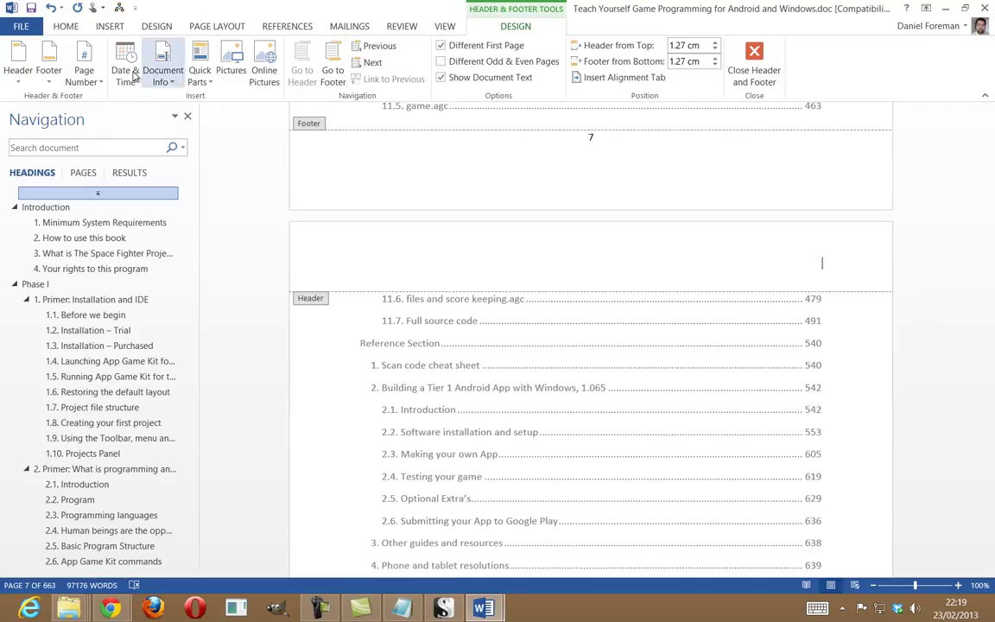
Step: Replace it with the Motion (Odd Page) header showing the section name and page number
{"action": "left_click", "coordinate": [69, 27]}
{"action": "left_click", "coordinate": [107, 29]}
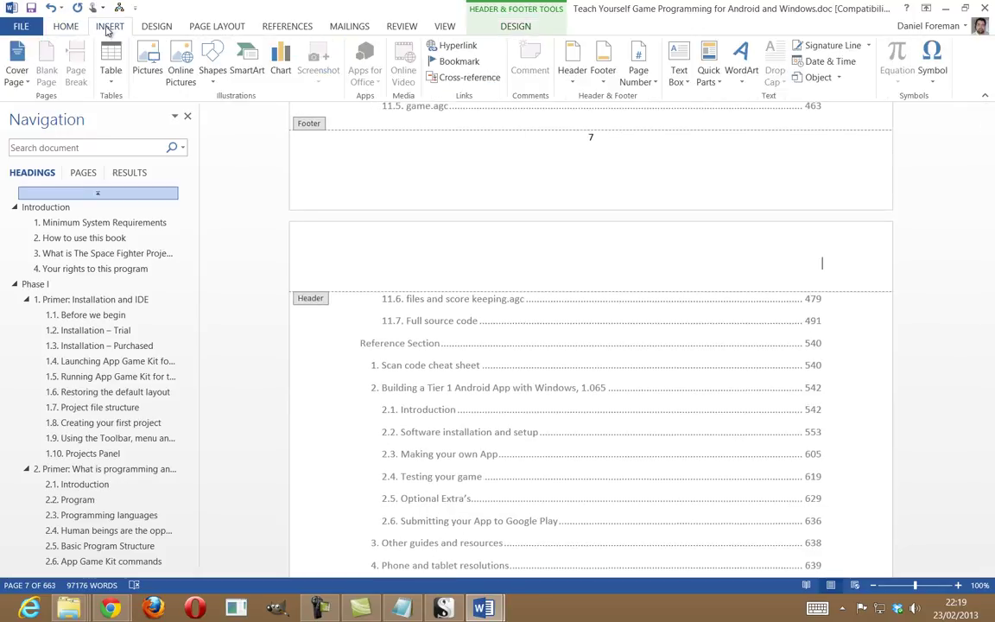
{"action": "left_click", "coordinate": [572, 73]}
{"action": "scroll", "coordinate": [615, 294], "scroll_direction": "down", "scroll_amount": 6}
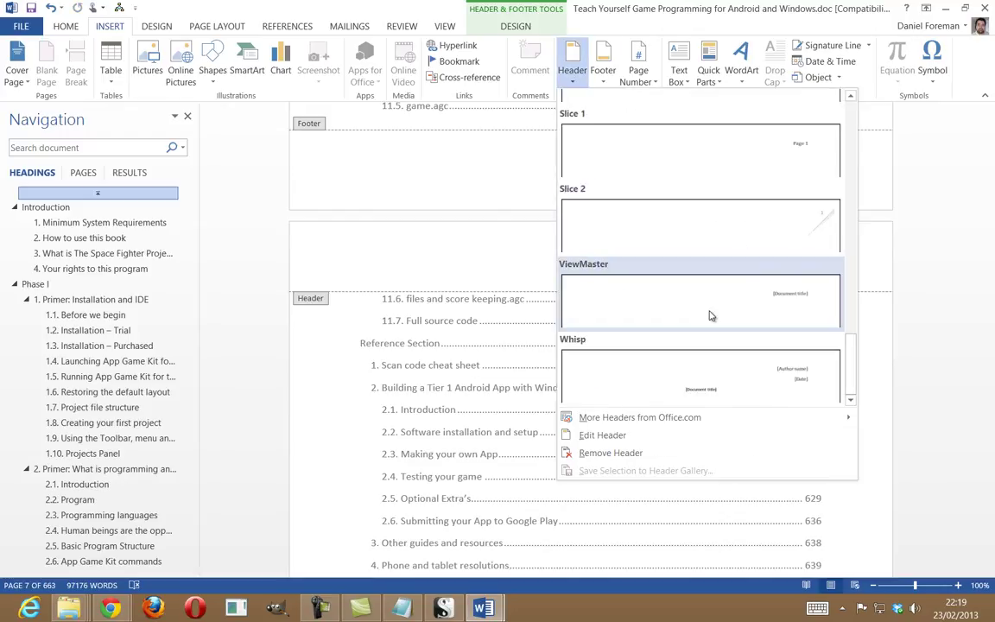
{"action": "scroll", "coordinate": [709, 317], "scroll_direction": "up", "scroll_amount": 3}
{"action": "left_click", "coordinate": [686, 249]}
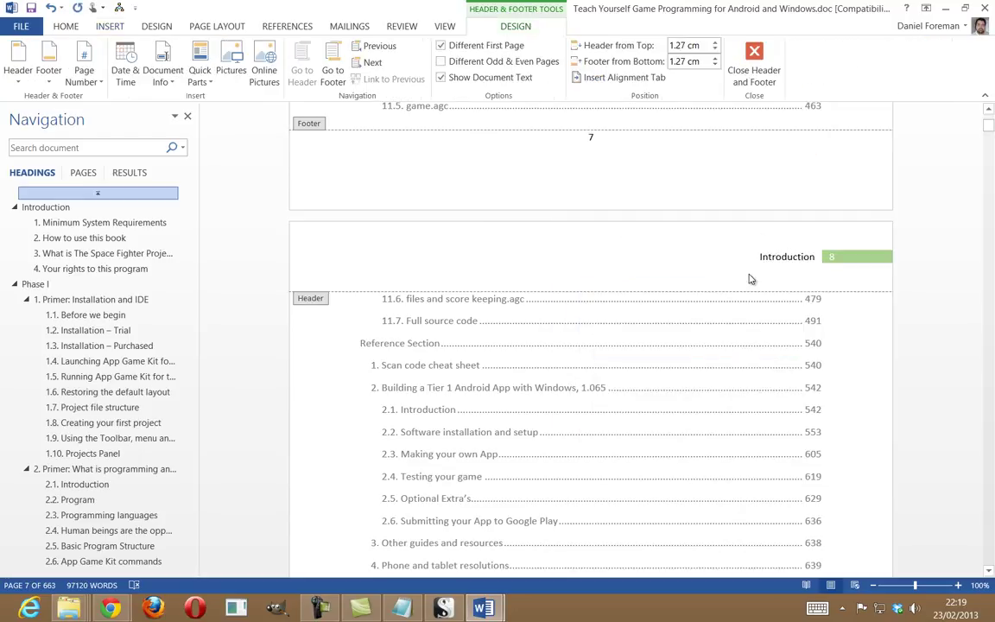
Step: Scroll to the Phase I pages and inspect the header's Phase I label and page-number box
{"action": "scroll", "coordinate": [749, 278], "scroll_direction": "down", "scroll_amount": 5}
{"action": "scroll", "coordinate": [749, 278], "scroll_direction": "down", "scroll_amount": 5}
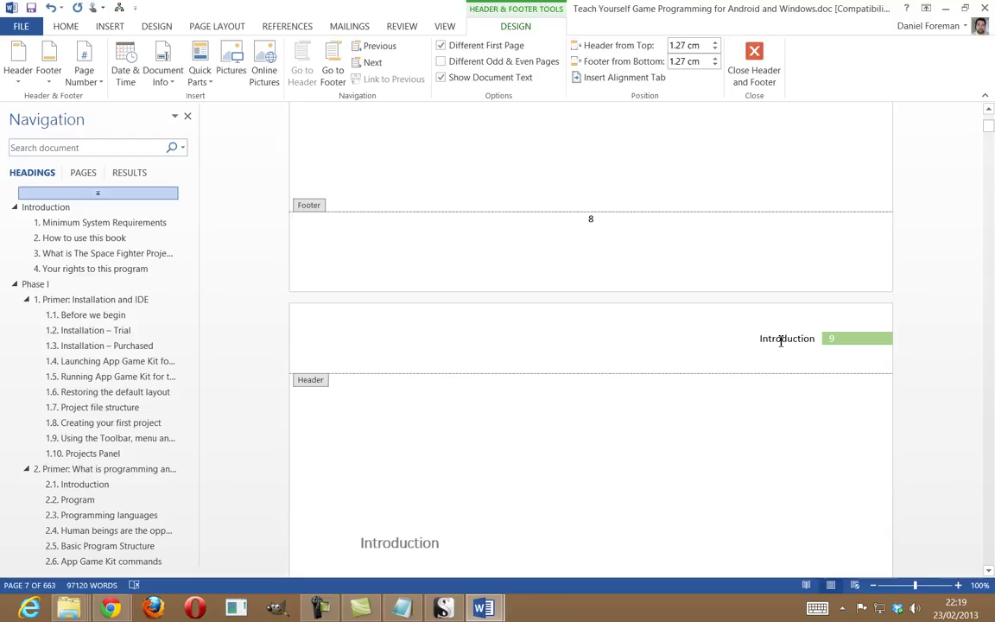
{"action": "scroll", "coordinate": [780, 342], "scroll_direction": "down", "scroll_amount": 3}
{"action": "scroll", "coordinate": [780, 345], "scroll_direction": "down", "scroll_amount": 12}
{"action": "scroll", "coordinate": [780, 337], "scroll_direction": "down", "scroll_amount": 15}
{"action": "scroll", "coordinate": [992, 455], "scroll_direction": "down", "scroll_amount": 5}
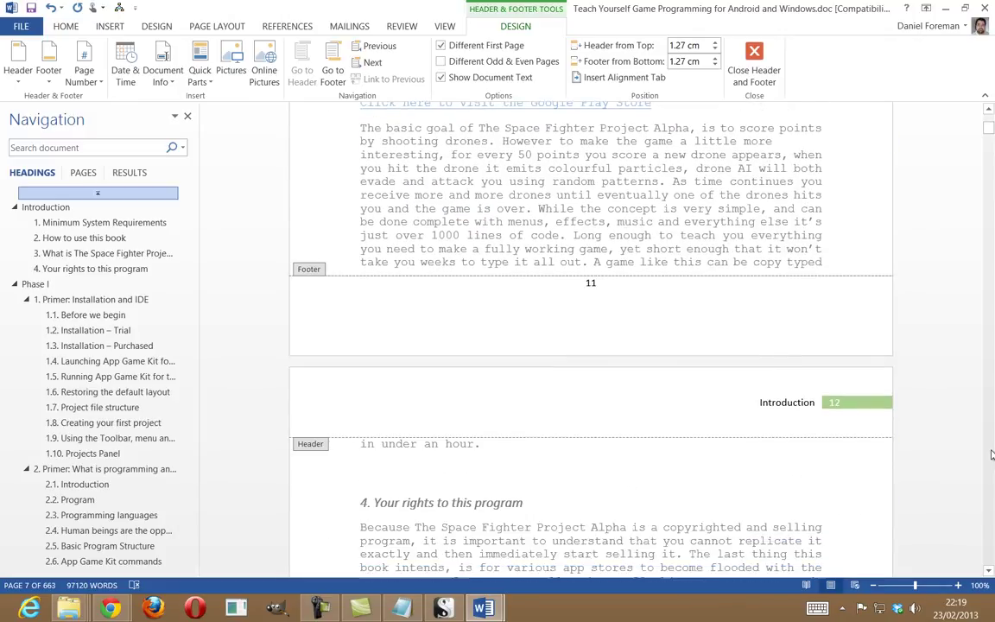
{"action": "scroll", "coordinate": [992, 454], "scroll_direction": "down", "scroll_amount": 15}
{"action": "scroll", "coordinate": [581, 391], "scroll_direction": "up", "scroll_amount": 6}
{"action": "scroll", "coordinate": [582, 389], "scroll_direction": "down", "scroll_amount": 14}
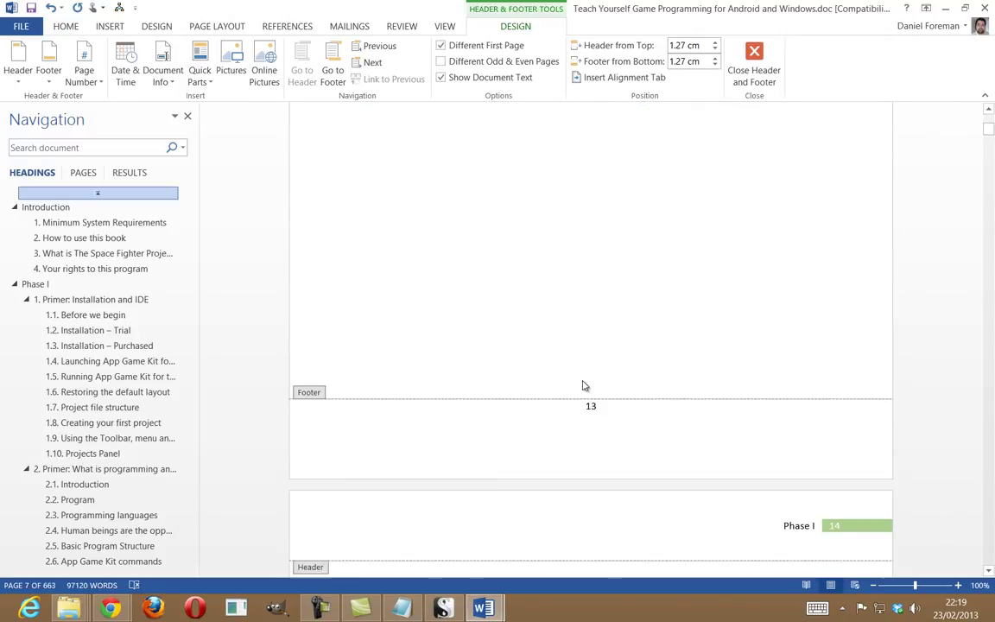
{"action": "scroll", "coordinate": [595, 381], "scroll_direction": "up", "scroll_amount": 10}
{"action": "scroll", "coordinate": [596, 381], "scroll_direction": "up", "scroll_amount": 2}
{"action": "left_click", "coordinate": [800, 231]}
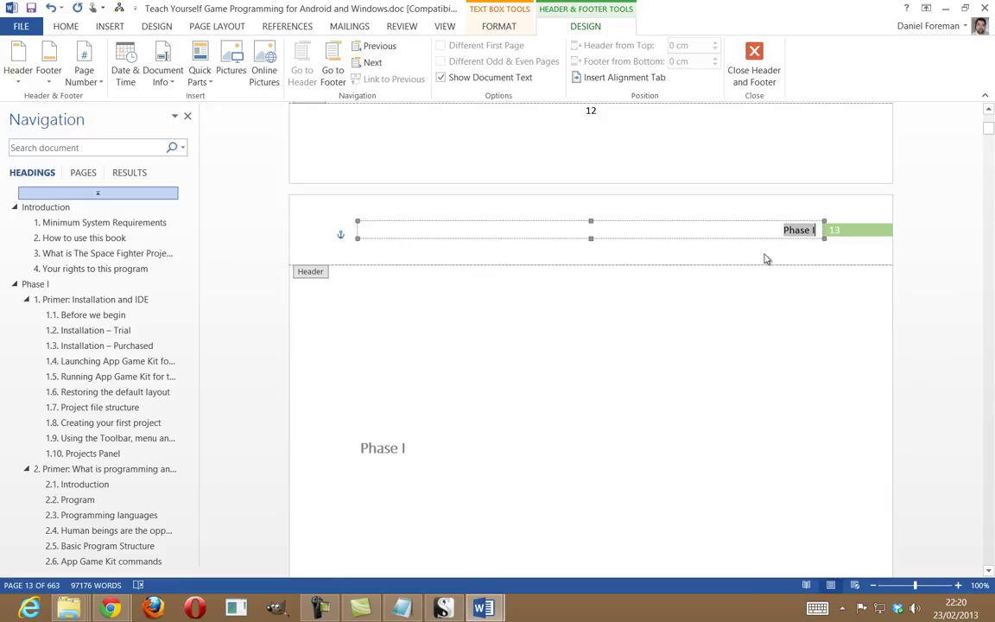
{"action": "left_click", "coordinate": [786, 347]}
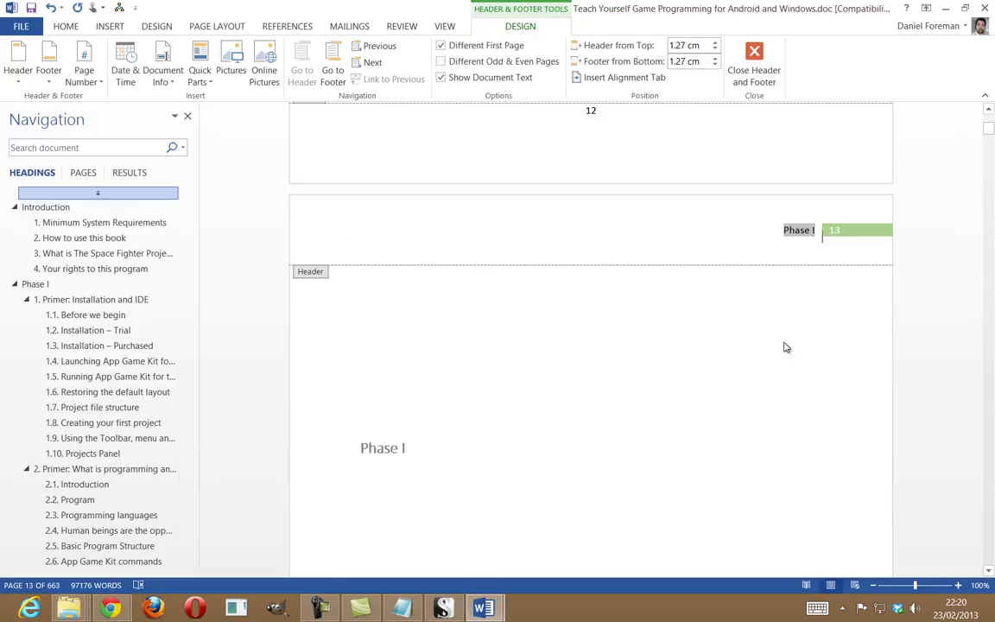
{"action": "scroll", "coordinate": [786, 348], "scroll_direction": "up", "scroll_amount": 4}
{"action": "left_click", "coordinate": [843, 373]}
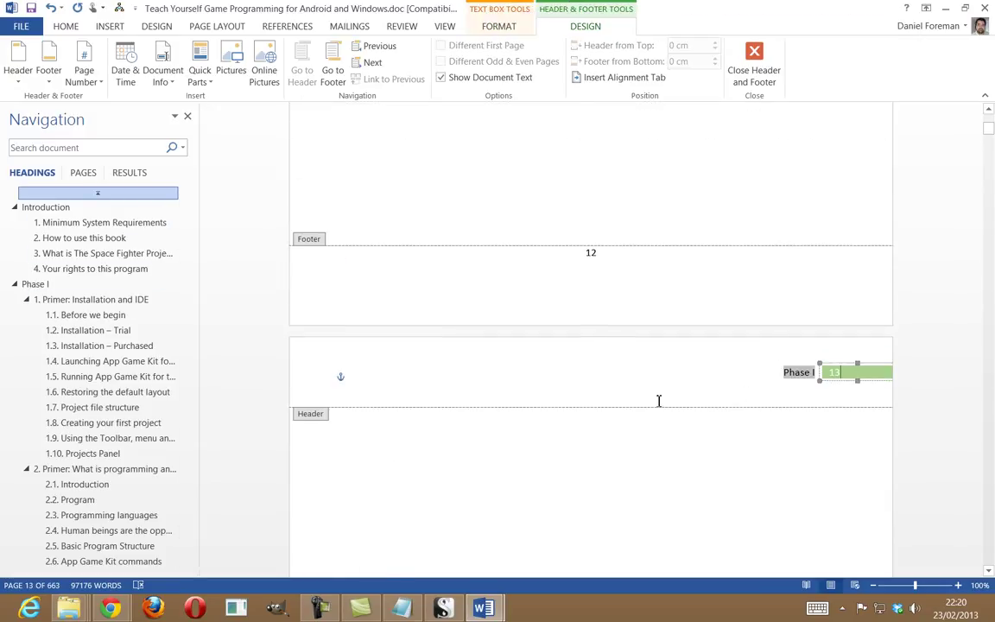
{"action": "left_click", "coordinate": [691, 372]}
{"action": "left_click", "coordinate": [620, 351]}
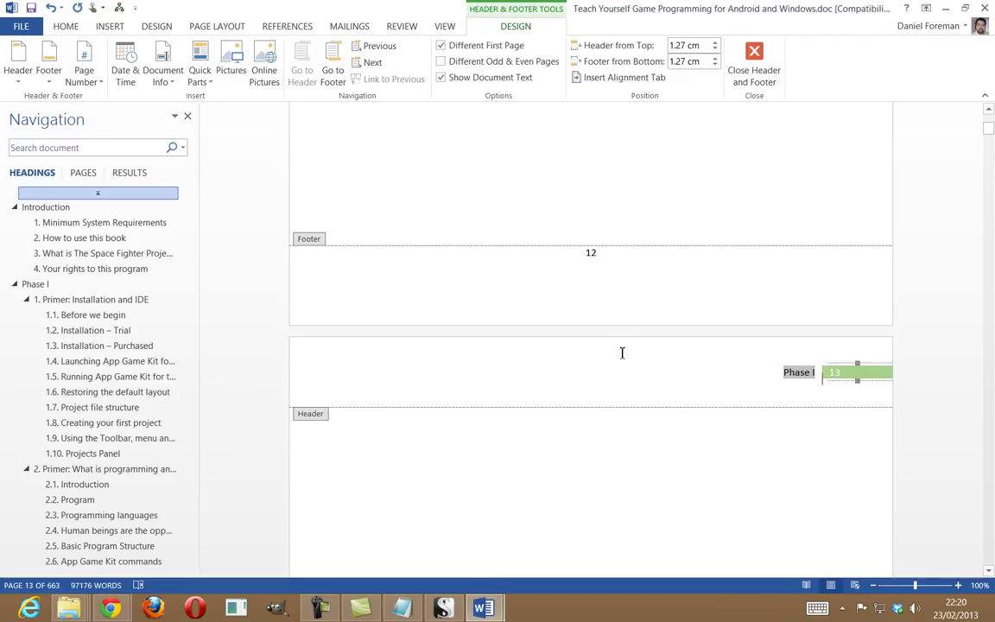
Step: Delete the centred footer page number 13, leaving only the header numbers
{"action": "scroll", "coordinate": [619, 373], "scroll_direction": "down", "scroll_amount": 3}
{"action": "scroll", "coordinate": [619, 374], "scroll_direction": "down", "scroll_amount": 20}
{"action": "double_click", "coordinate": [593, 229]}
{"action": "key", "text": "Delete"}
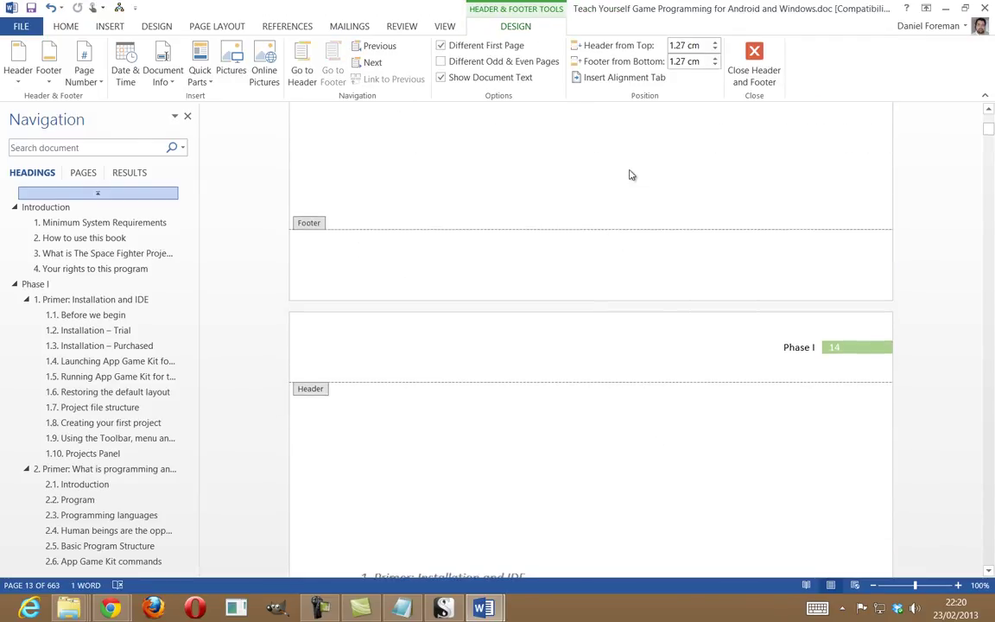
{"action": "scroll", "coordinate": [702, 267], "scroll_direction": "down", "scroll_amount": 12}
{"action": "scroll", "coordinate": [701, 269], "scroll_direction": "down", "scroll_amount": 11}
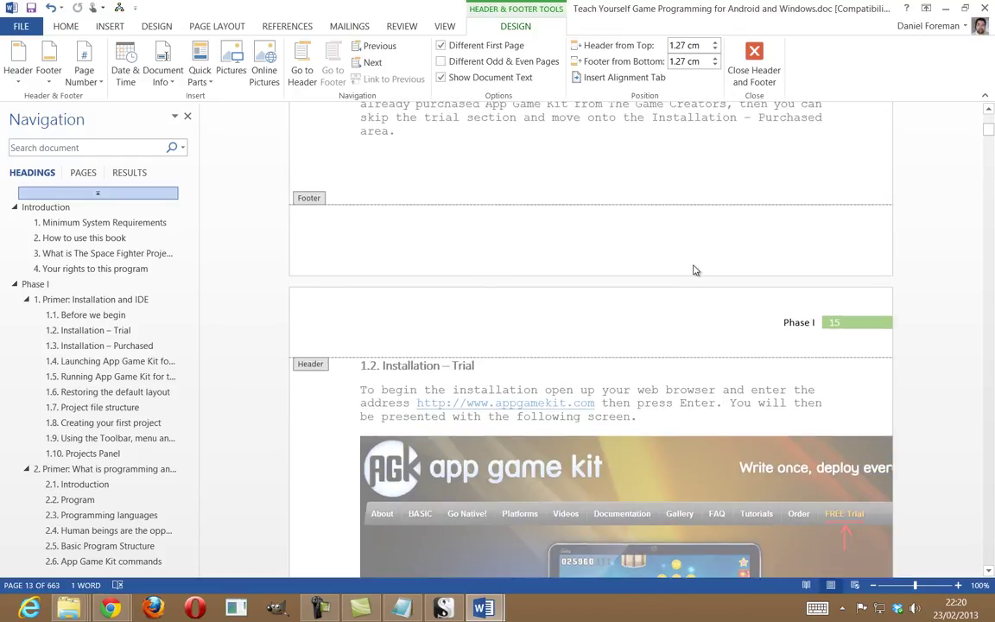
{"action": "scroll", "coordinate": [693, 270], "scroll_direction": "up", "scroll_amount": 6}
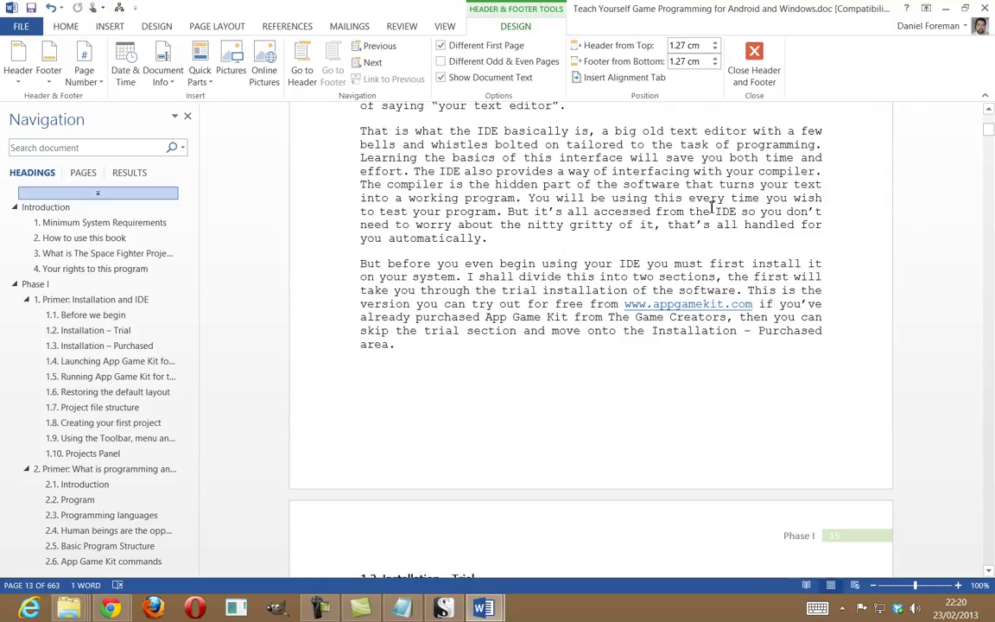
Step: Leave header editing and scroll back up through the Introduction pages
{"action": "double_click", "coordinate": [712, 210]}
{"action": "scroll", "coordinate": [715, 260], "scroll_direction": "up", "scroll_amount": 5}
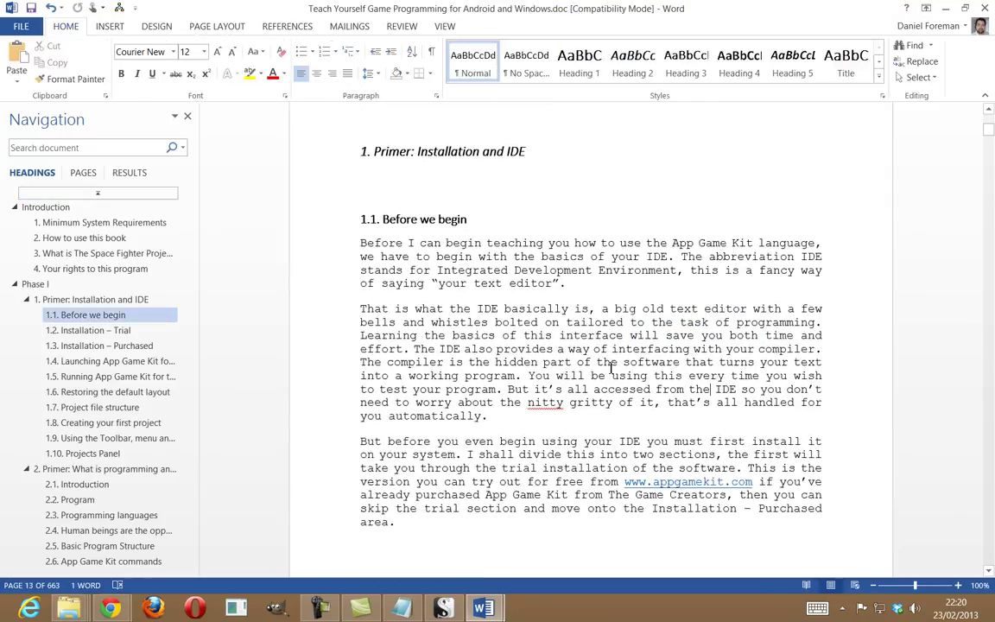
{"action": "scroll", "coordinate": [611, 362], "scroll_direction": "up", "scroll_amount": 20}
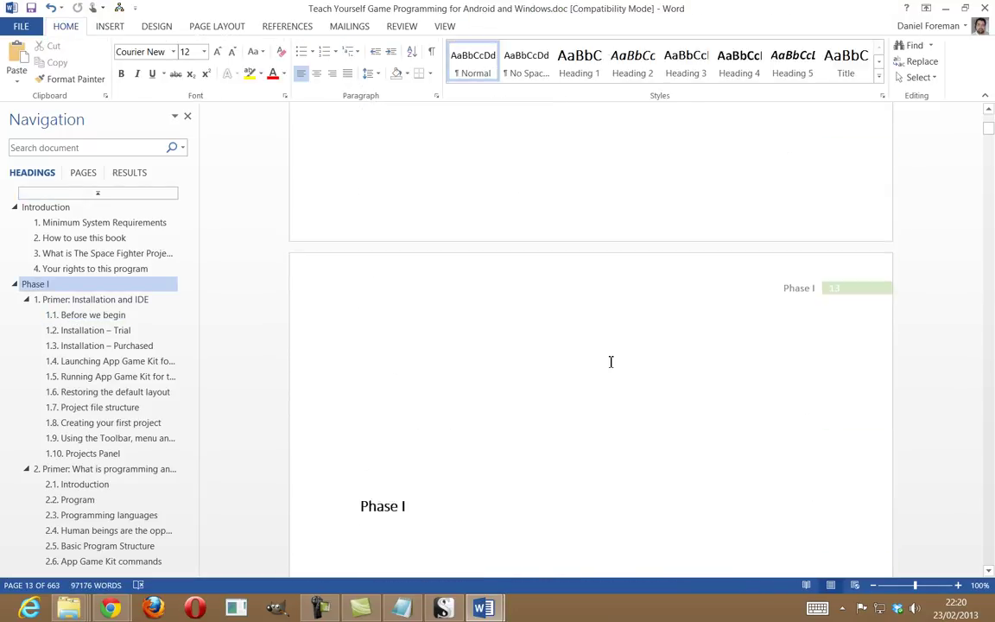
{"action": "scroll", "coordinate": [611, 362], "scroll_direction": "up", "scroll_amount": 10}
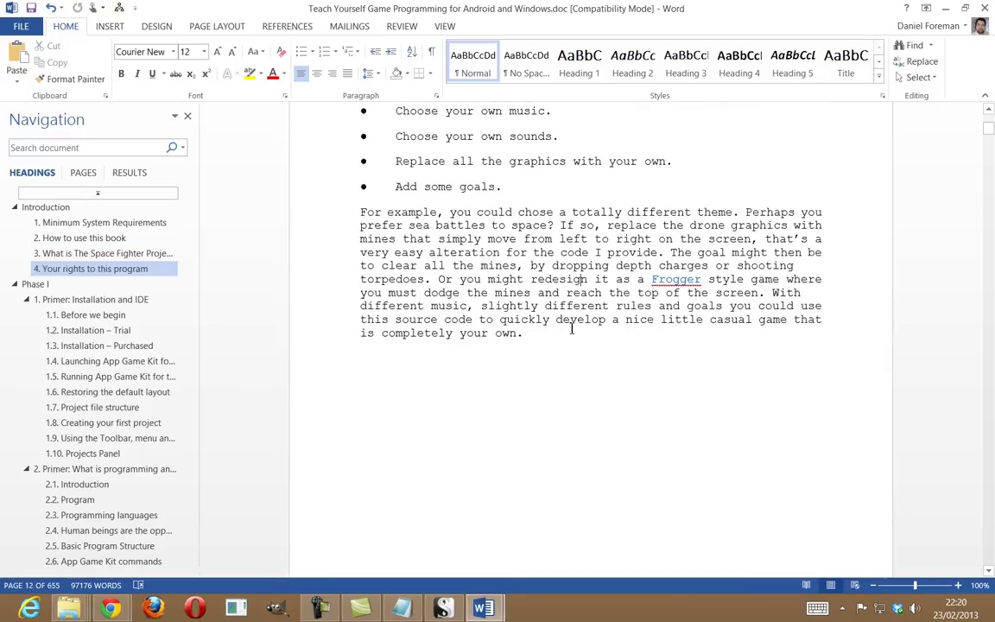
{"action": "scroll", "coordinate": [571, 329], "scroll_direction": "up", "scroll_amount": 8}
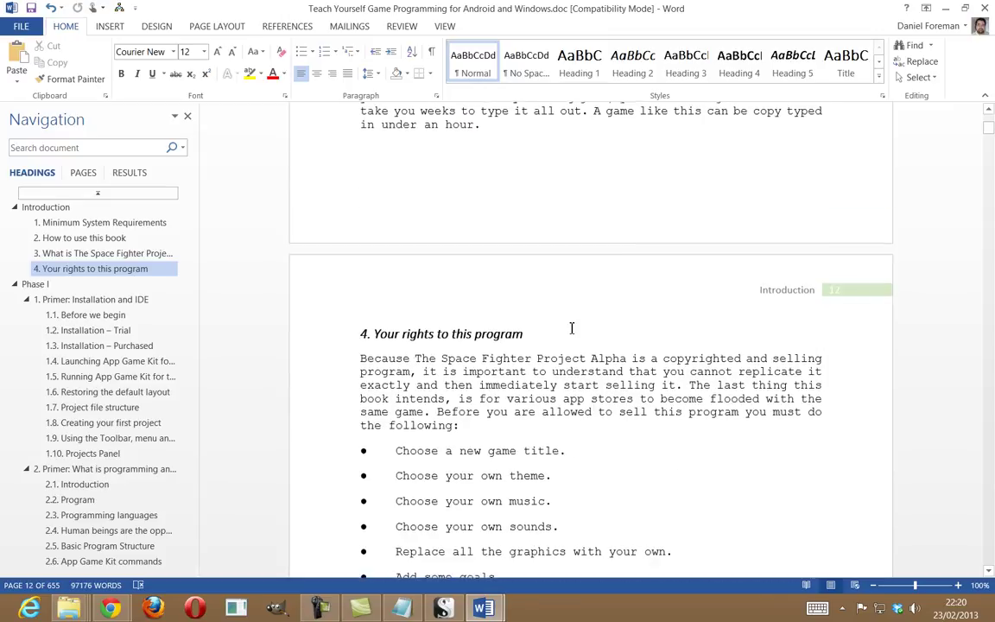
{"action": "scroll", "coordinate": [571, 328], "scroll_direction": "up", "scroll_amount": 16}
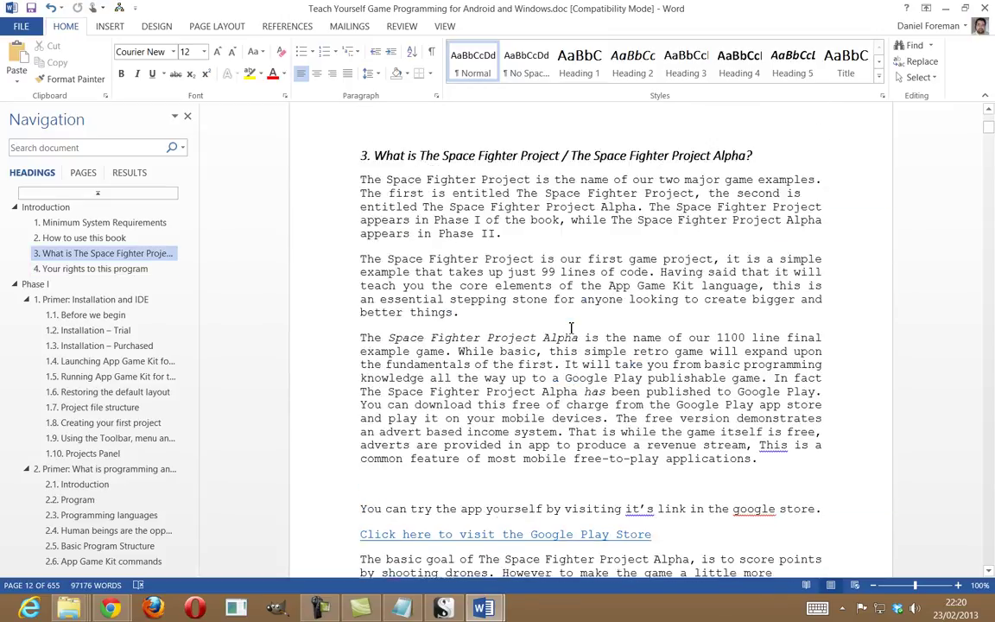
{"action": "scroll", "coordinate": [572, 328], "scroll_direction": "up", "scroll_amount": 15}
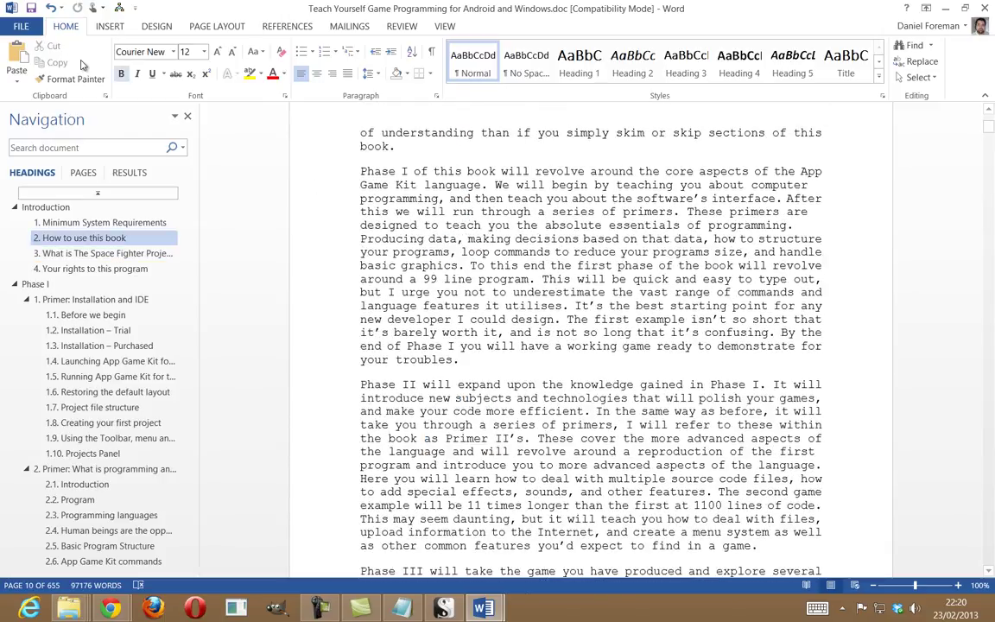
Step: Save the book as PDF 'Teach Yourself Game Programming for Android and Windows.pdf' in Tutorial
{"action": "left_click", "coordinate": [32, 28]}
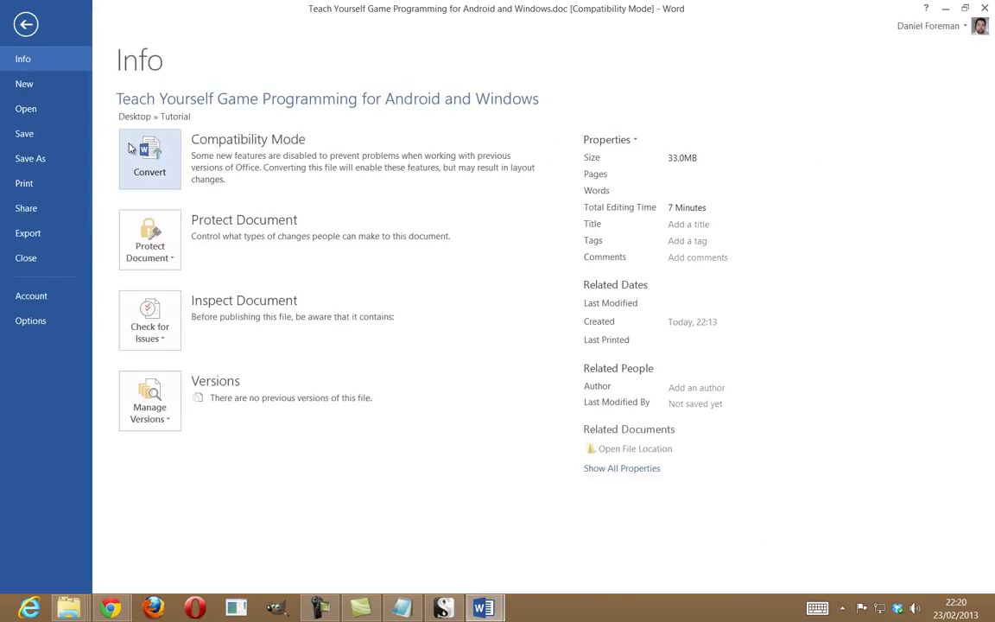
{"action": "left_click", "coordinate": [48, 161]}
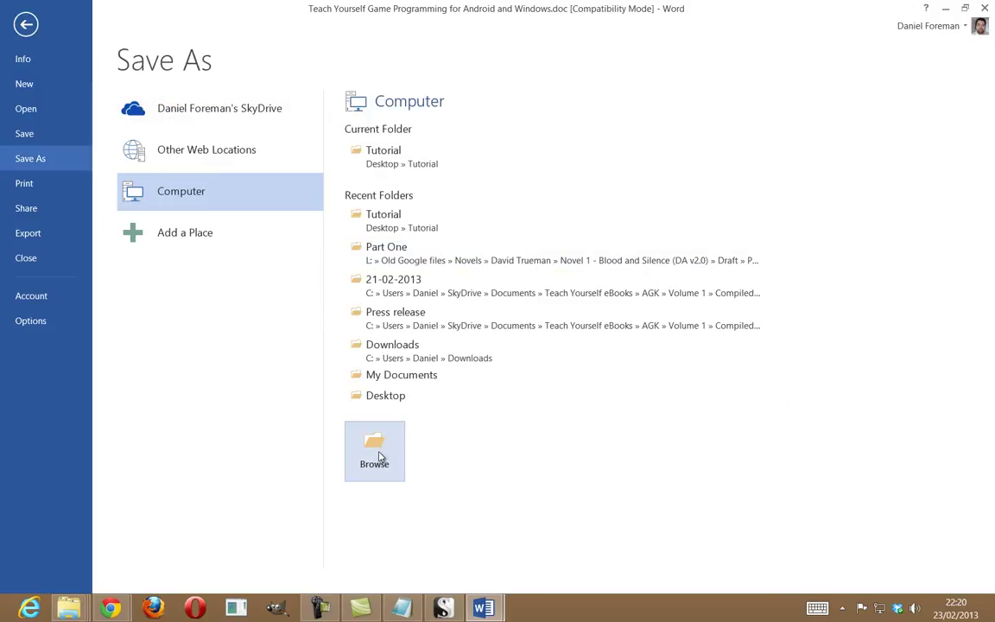
{"action": "left_click", "coordinate": [375, 451]}
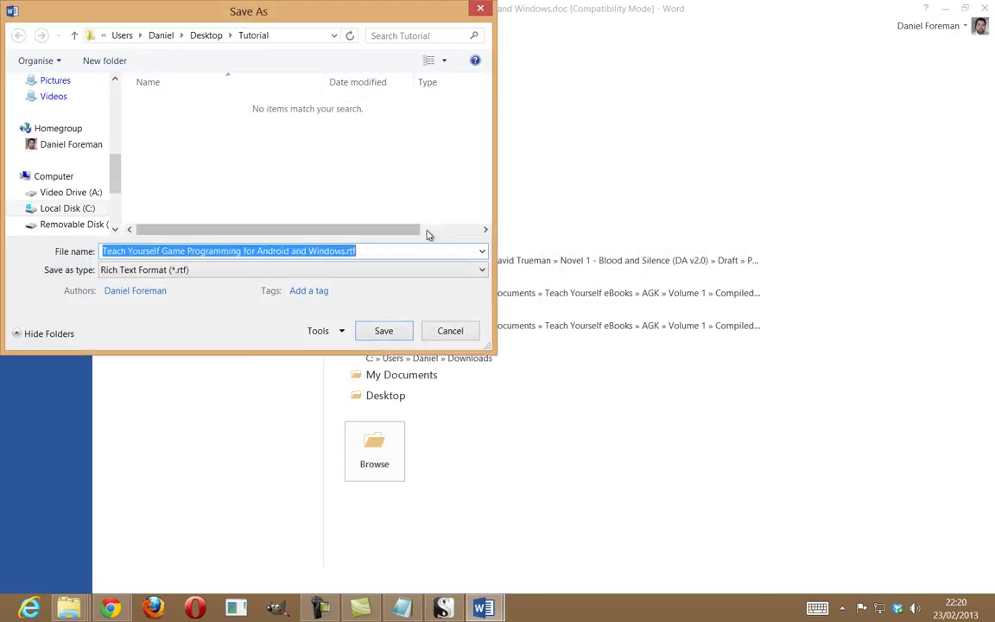
{"action": "left_click", "coordinate": [342, 273]}
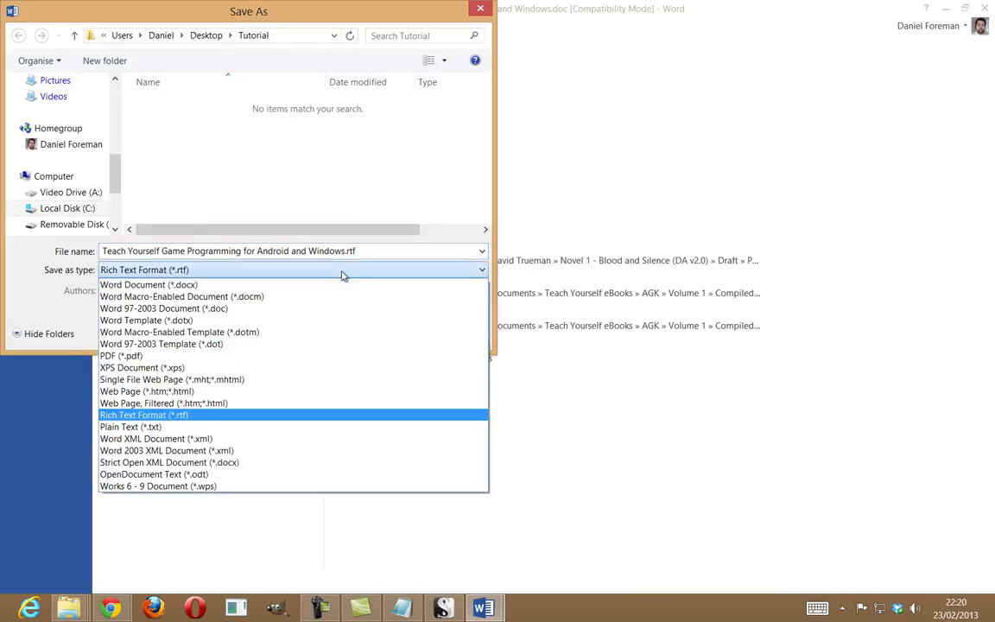
{"action": "left_click", "coordinate": [315, 358]}
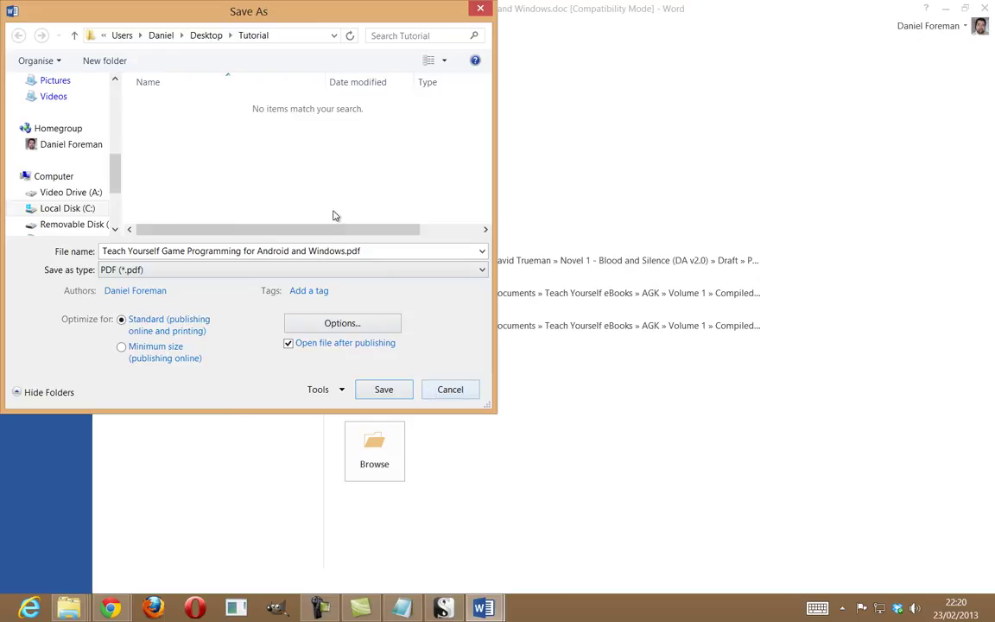
{"action": "left_click", "coordinate": [396, 391]}
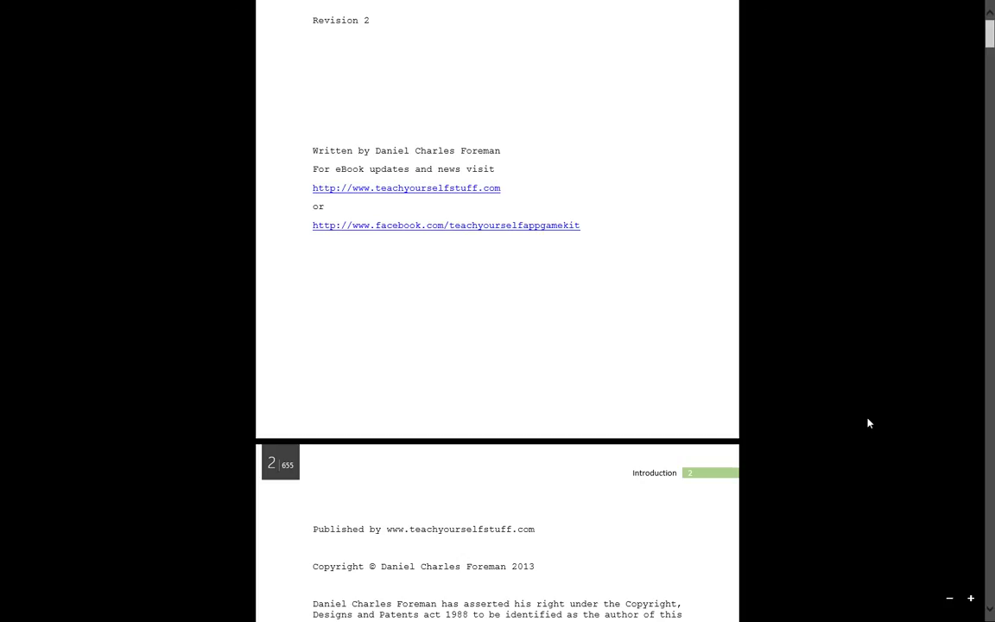
Step: Scroll through the PDF's Table of Contents toward the chapter 10 Primer II entry
{"action": "scroll", "coordinate": [869, 423], "scroll_direction": "down", "scroll_amount": 20}
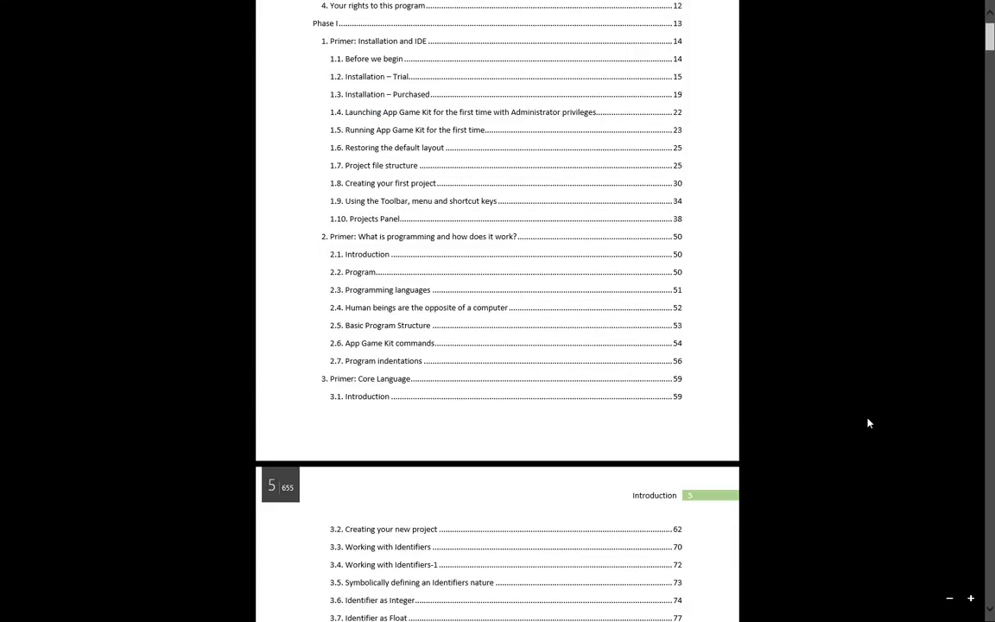
{"action": "scroll", "coordinate": [870, 423], "scroll_direction": "up", "scroll_amount": 3}
{"action": "scroll", "coordinate": [870, 423], "scroll_direction": "down", "scroll_amount": 14}
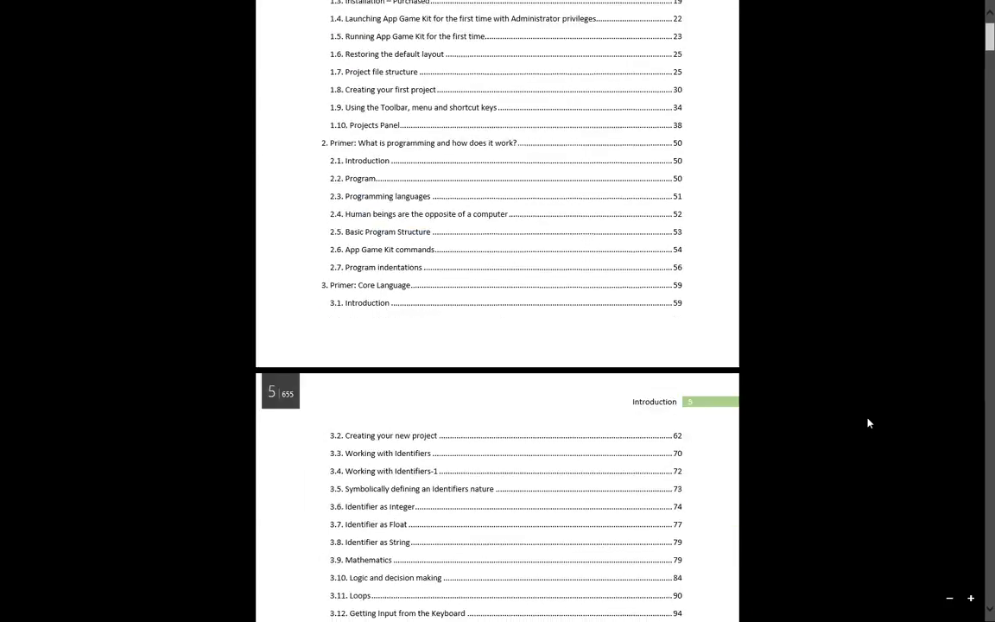
{"action": "scroll", "coordinate": [869, 423], "scroll_direction": "down", "scroll_amount": 14}
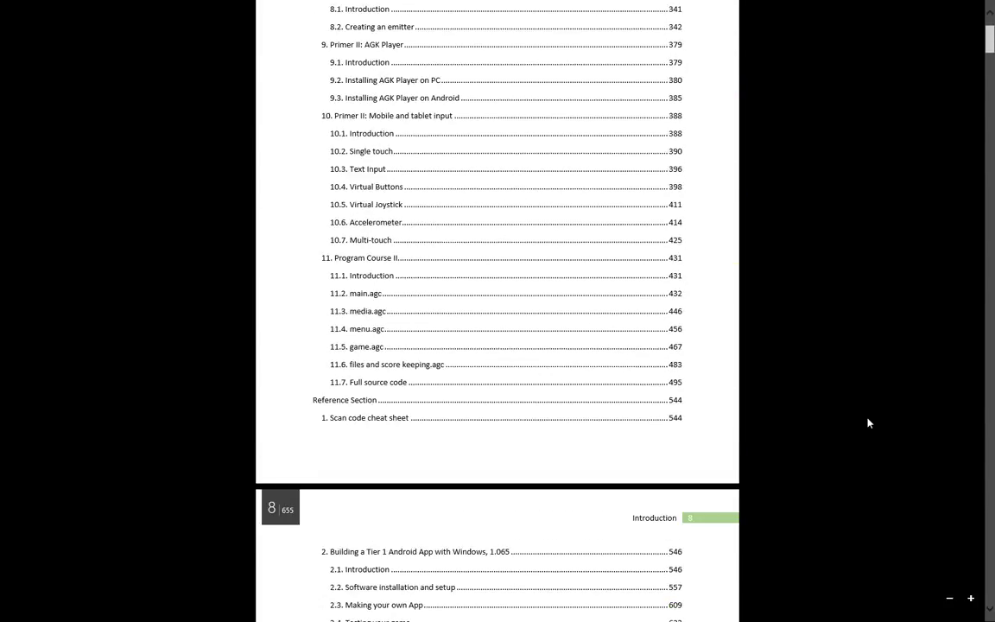
{"action": "scroll", "coordinate": [869, 423], "scroll_direction": "up", "scroll_amount": 7}
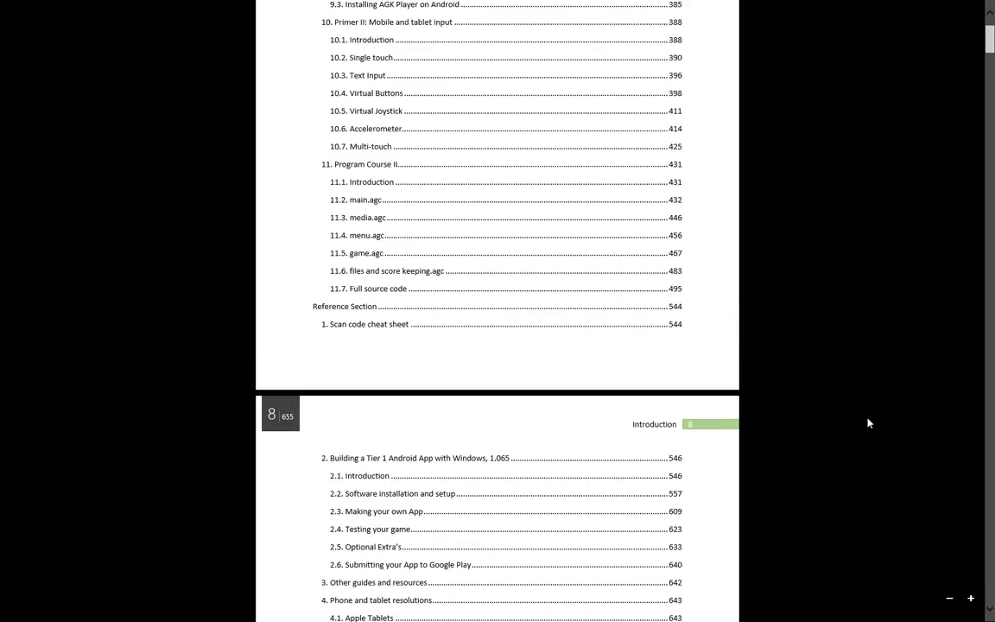